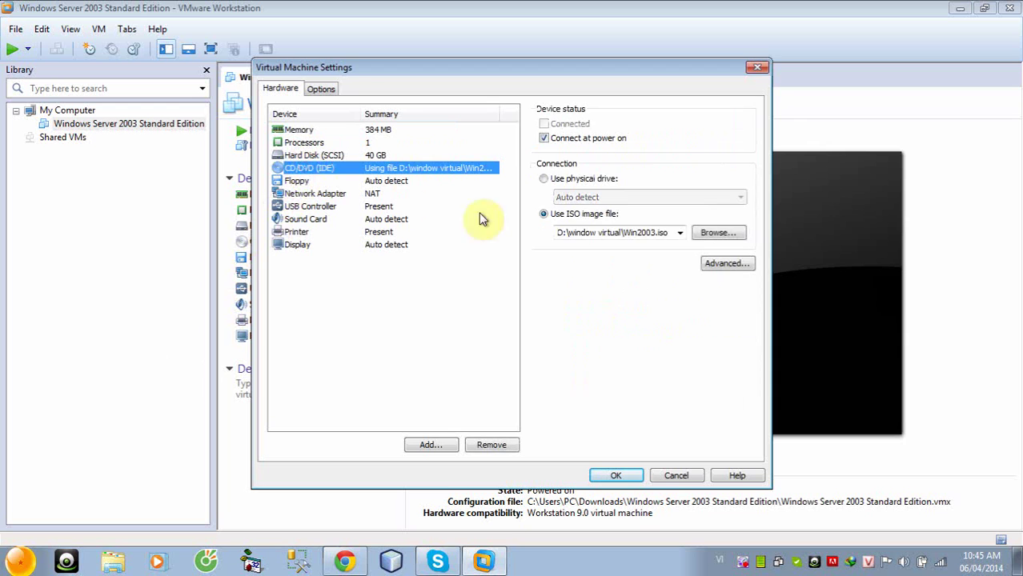
Set the VM's CD/DVD drive to the ISO image D:\window virtual\Win2003.iso
left_click(700, 233)
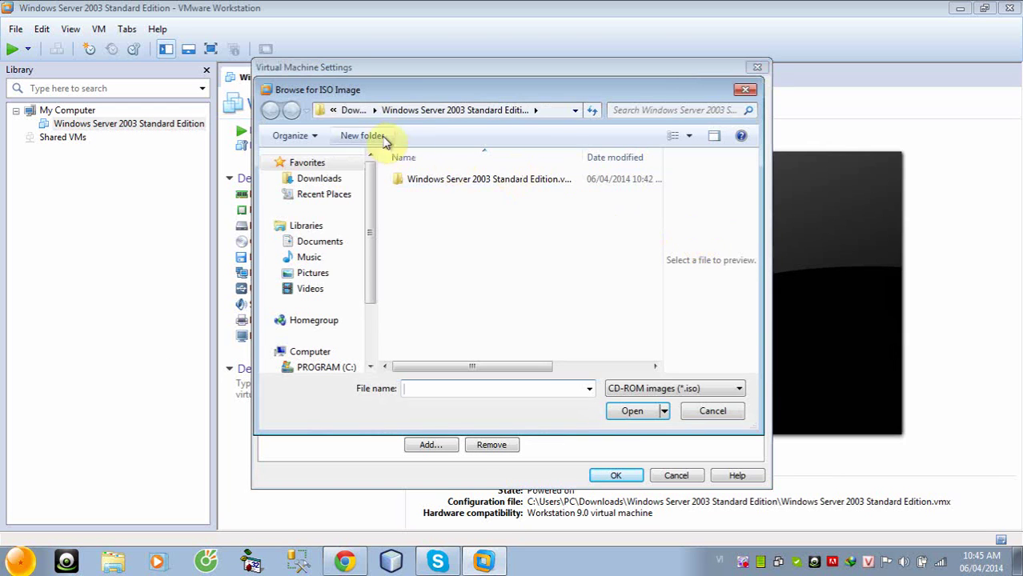
scroll(367, 272, "down", 1)
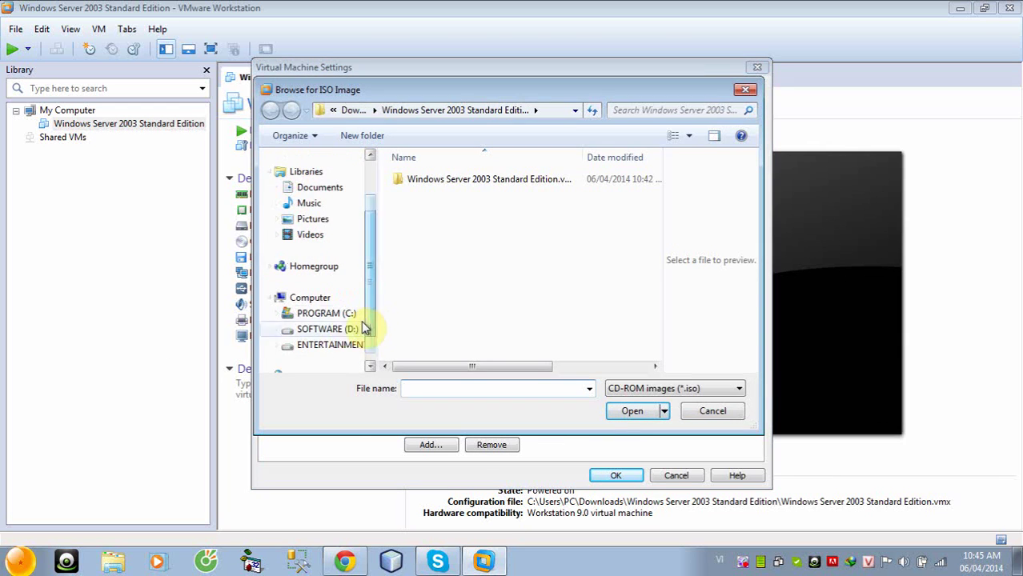
left_click(327, 329)
left_click_drag(656, 217, 662, 267)
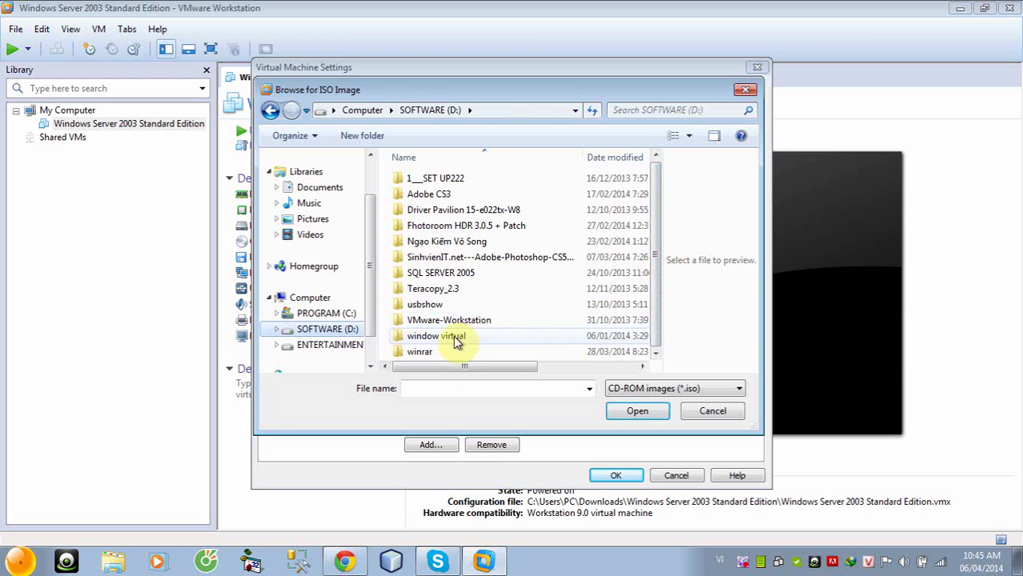
double_click(453, 339)
left_click(436, 231)
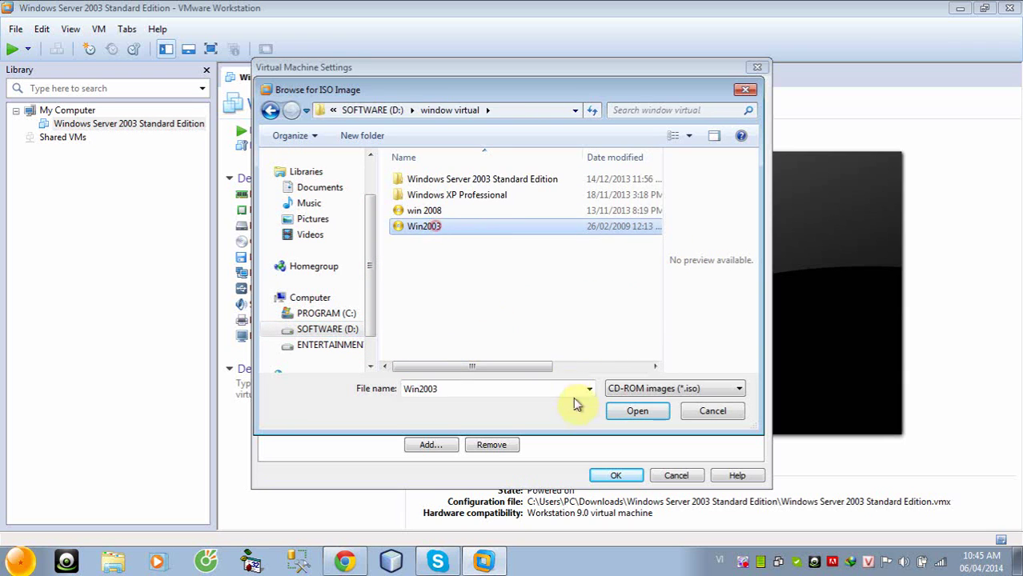
left_click(631, 412)
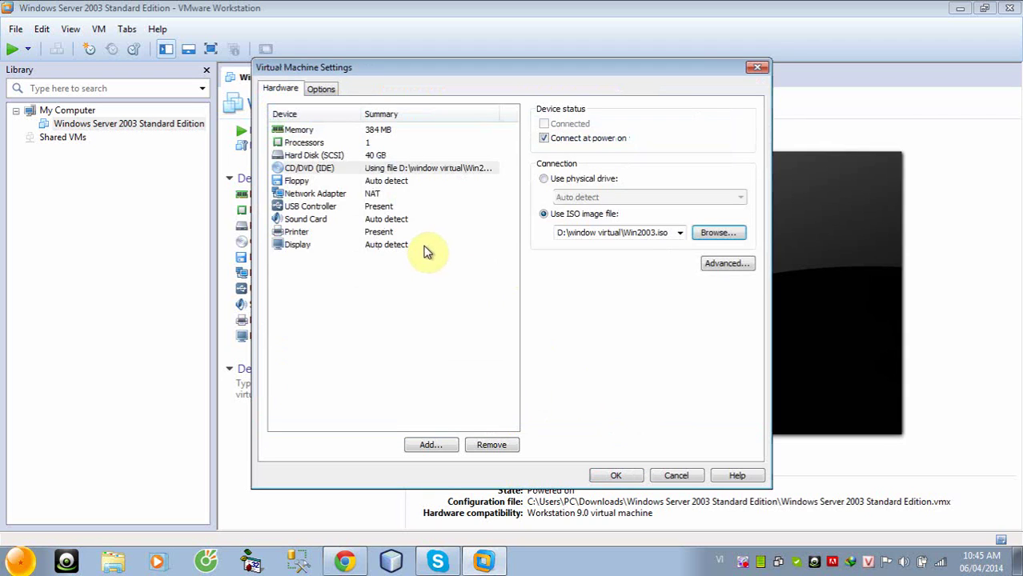
Switch the network adapter to Host-only and save the VM settings
left_click(316, 195)
left_click(553, 232)
left_click(615, 475)
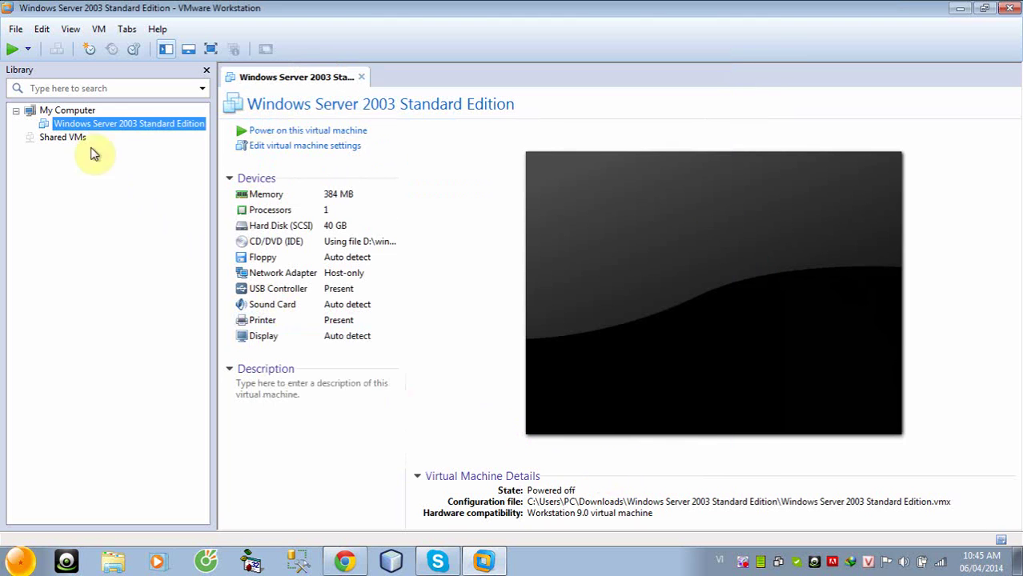
Power on the VM, answer 'I copied it', and log on as Administrator
left_click(261, 131)
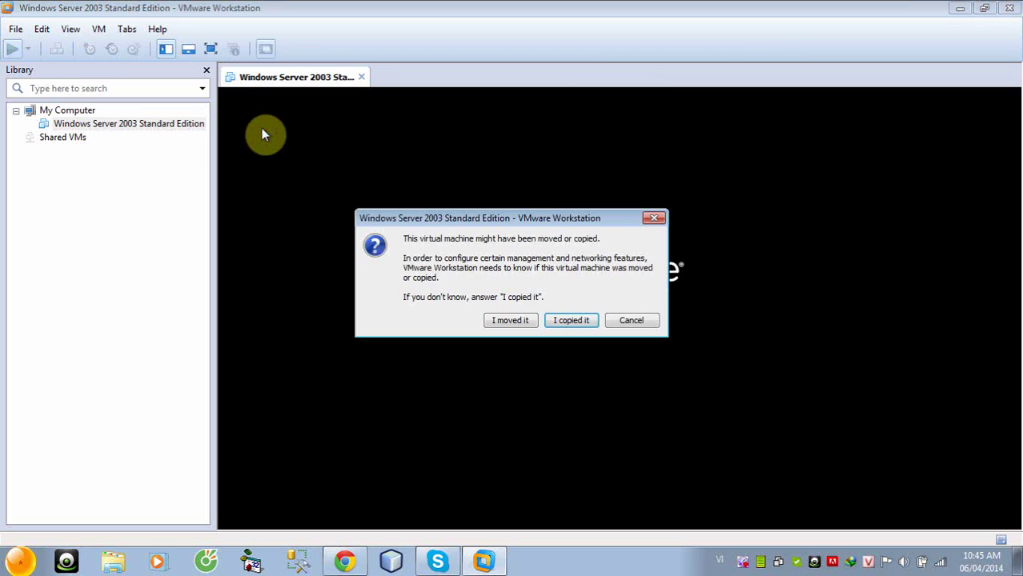
left_click(579, 321)
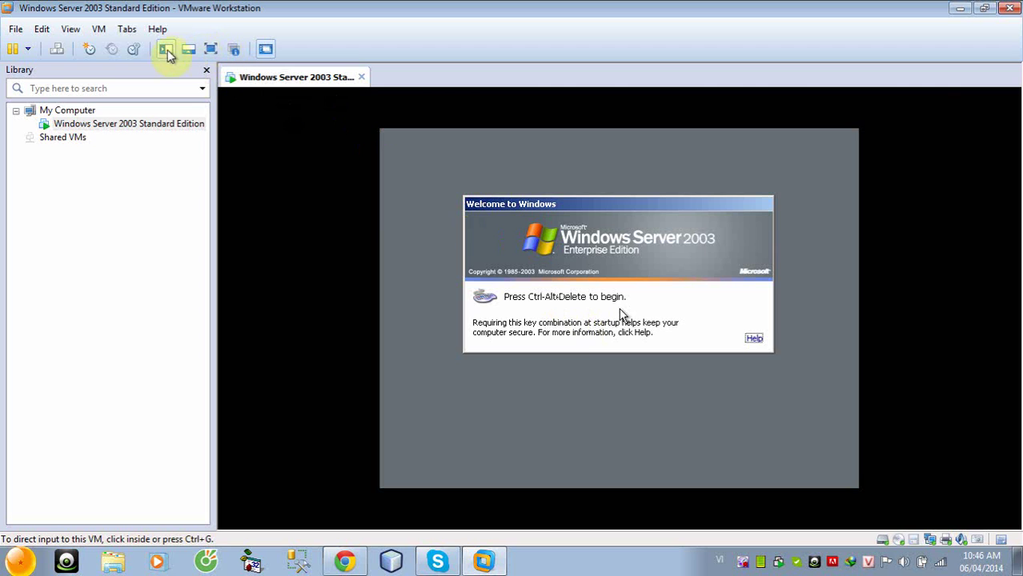
left_click(56, 51)
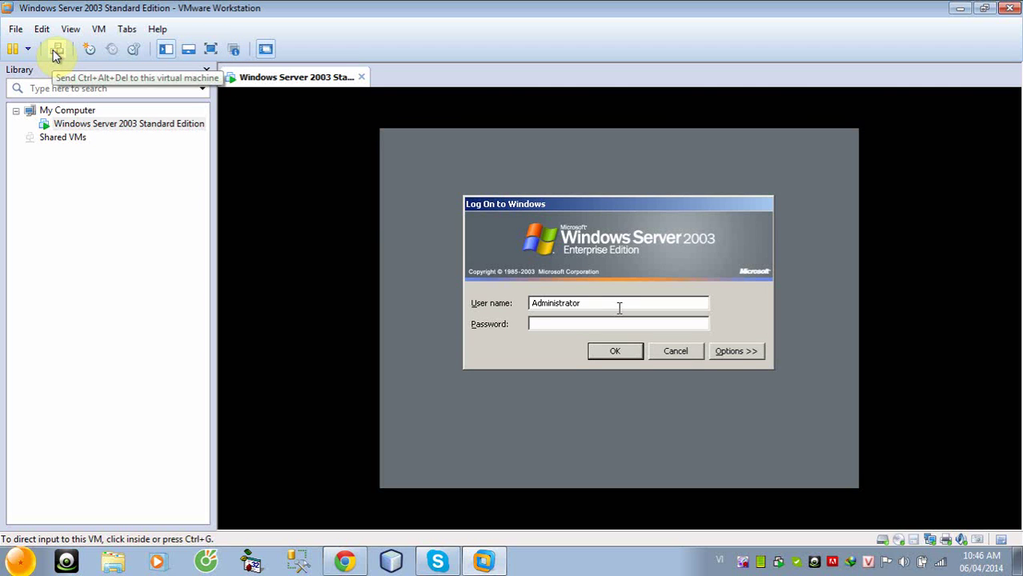
left_click(611, 353)
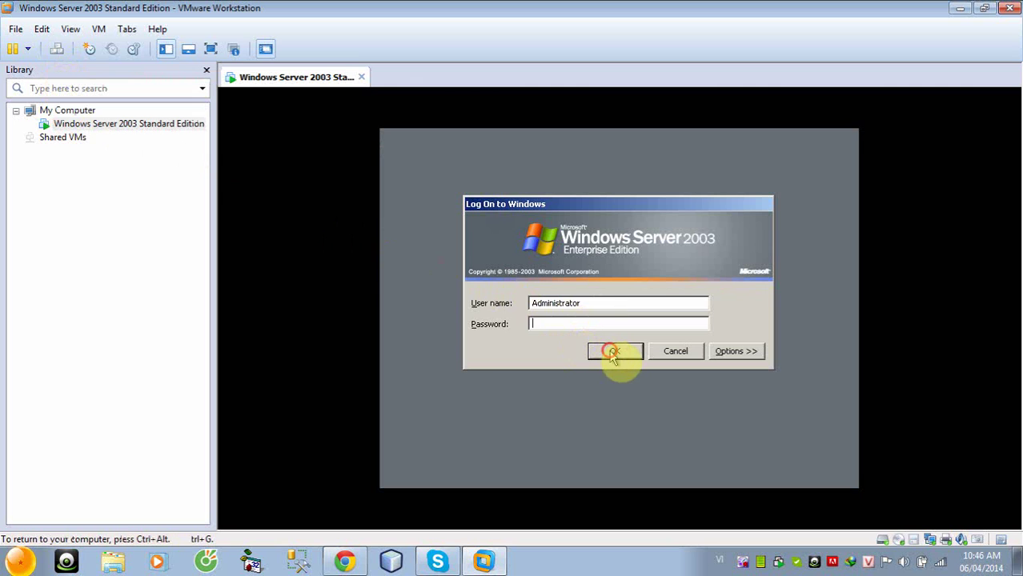
Fill in the Shutdown Event Tracker comment, then dismiss the display notice and Manage Your Server
left_click(606, 390)
type("d")
left_click(736, 438)
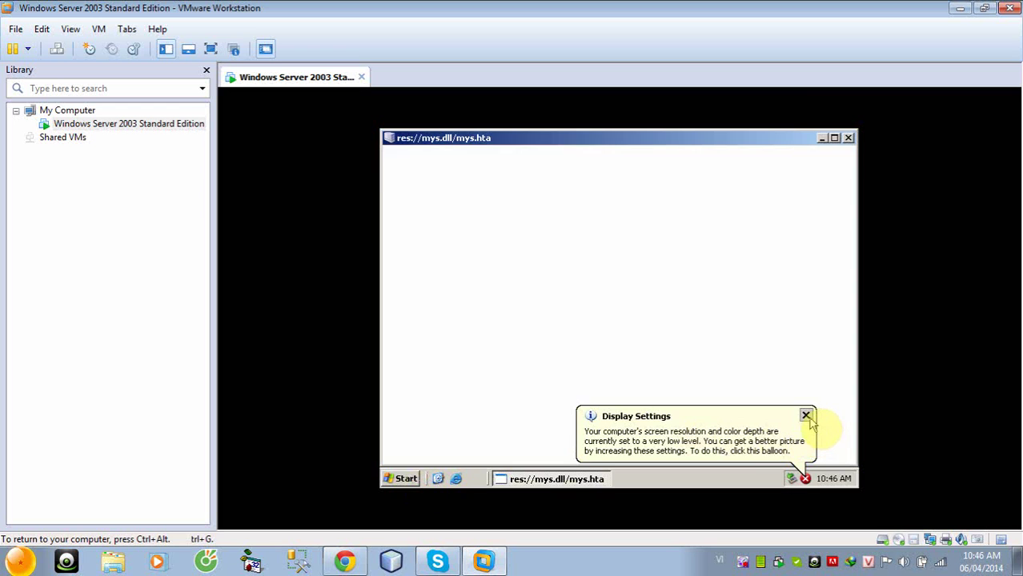
left_click(806, 415)
left_click(848, 138)
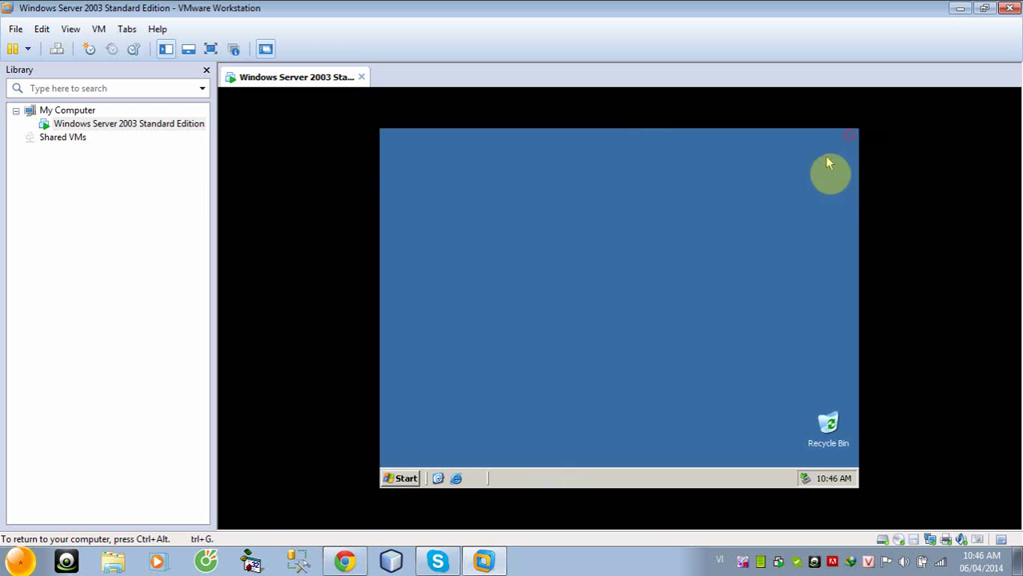
Launch dcpromo from the guest's Start > Run box
left_click(396, 480)
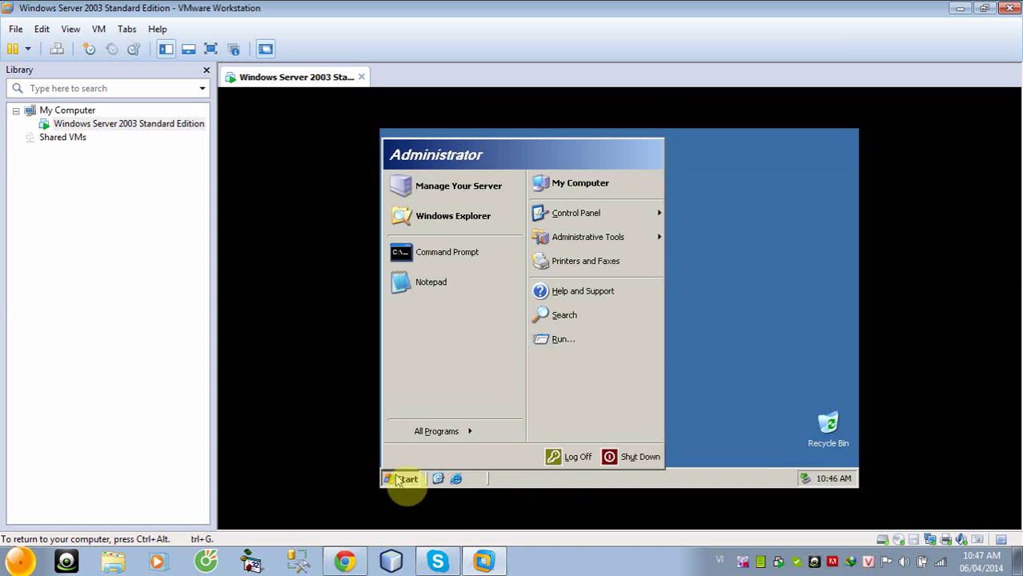
left_click(567, 342)
type("dcpromo")
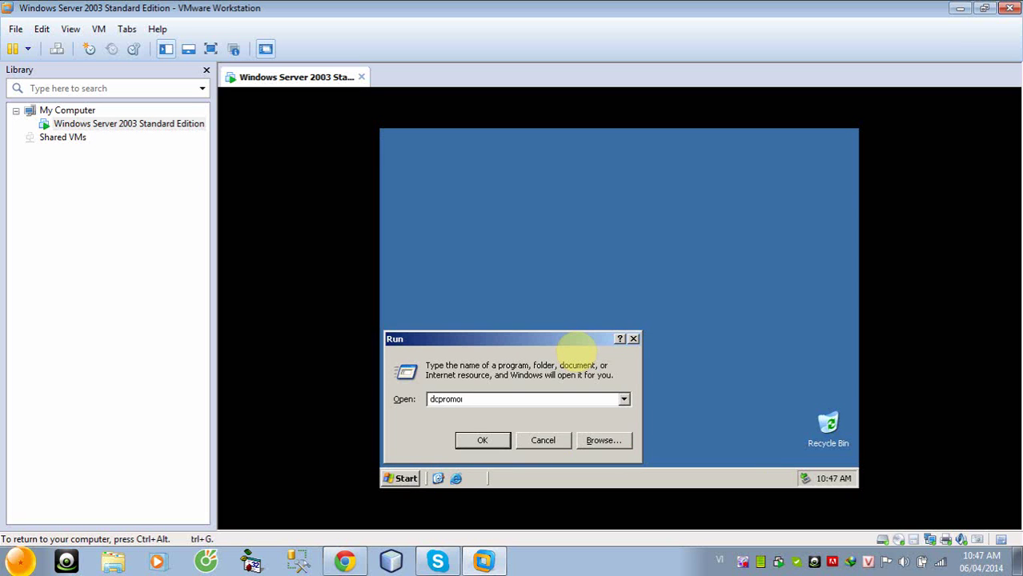
key("Return")
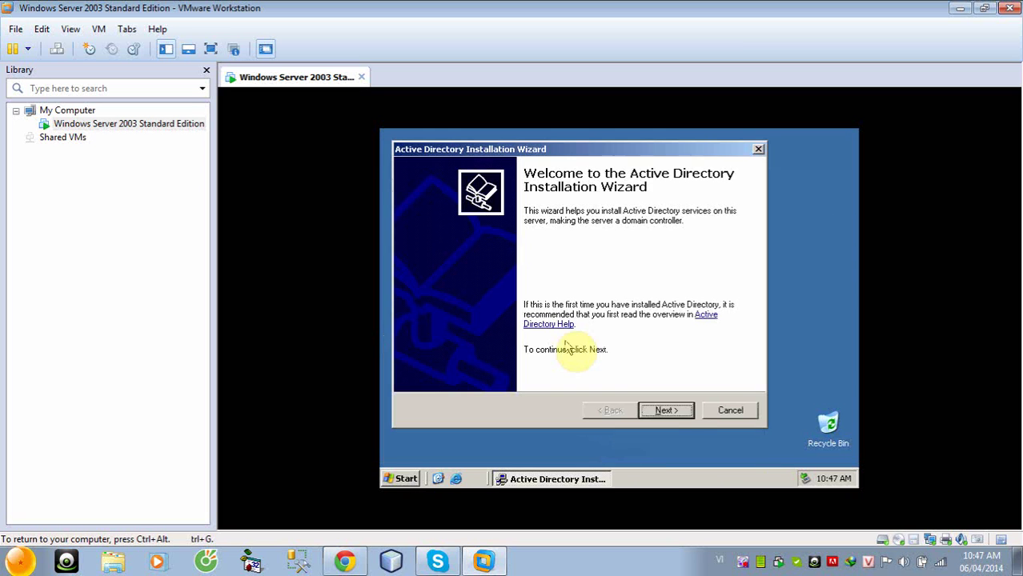
Choose a new domain controller and enter ledat.com as the full DNS name
left_click(667, 411)
left_click(667, 411)
left_click(666, 411)
left_click(666, 409)
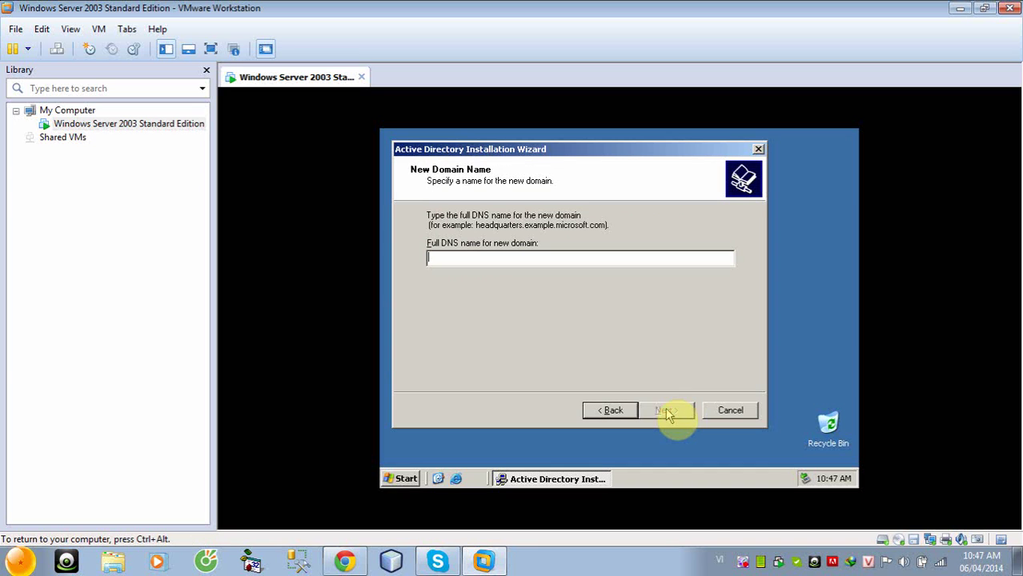
type("ledat.com")
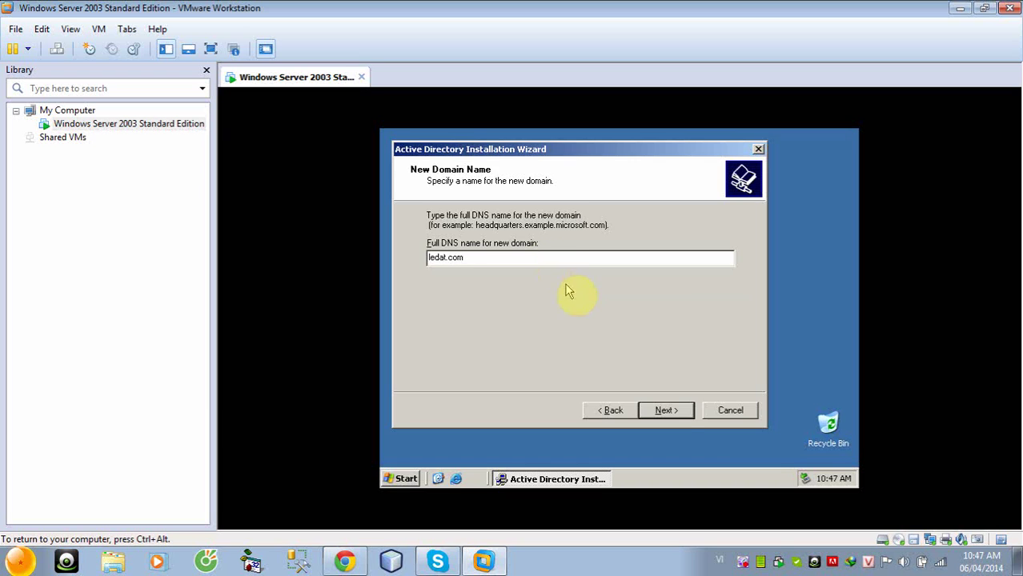
left_click(665, 410)
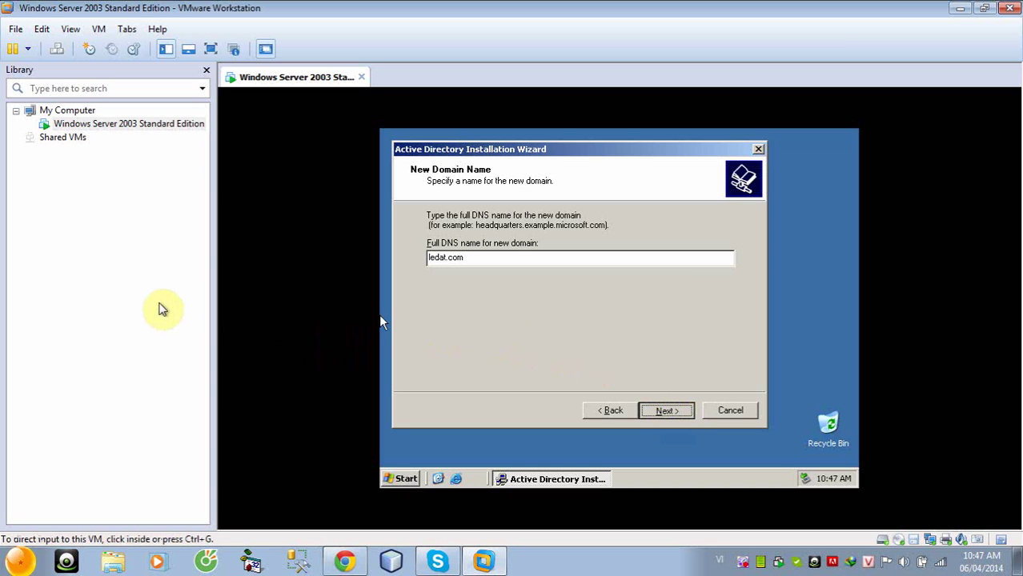
left_click(163, 309)
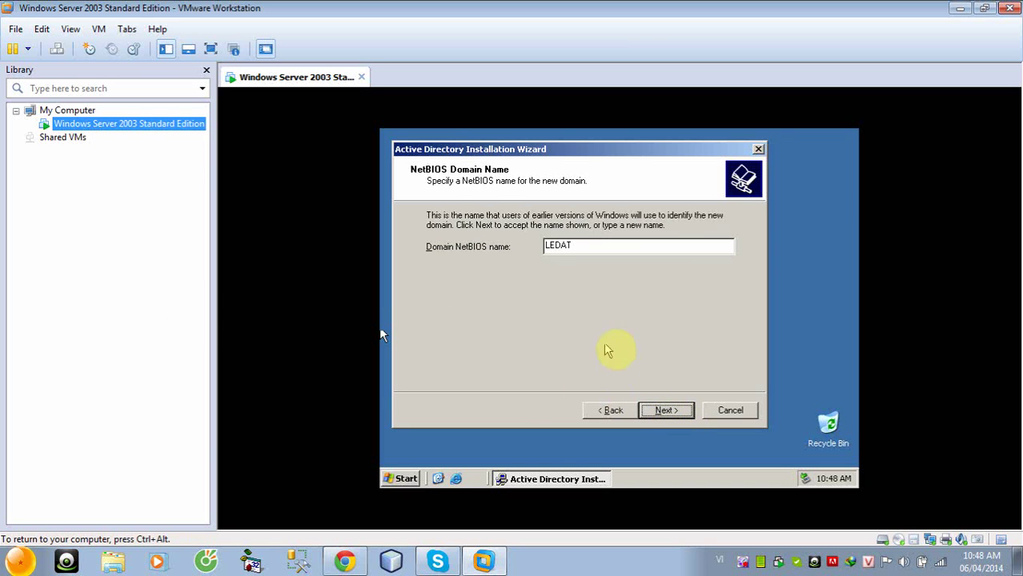
Accept NetBIOS name LEDAT, default NTDS and SYSVOL folders, DNS installation and default permissions
left_click(665, 410)
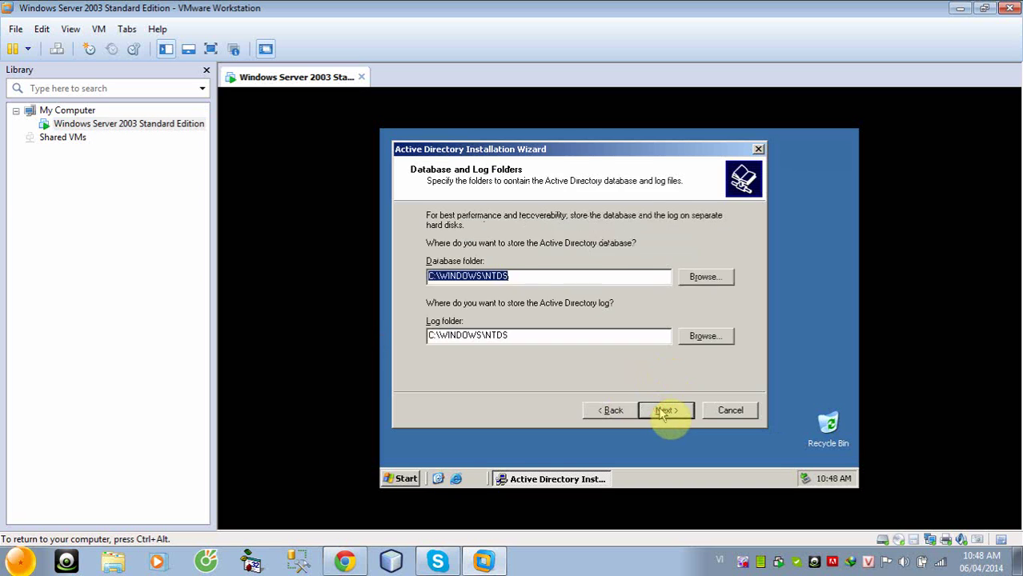
left_click(665, 411)
left_click(665, 410)
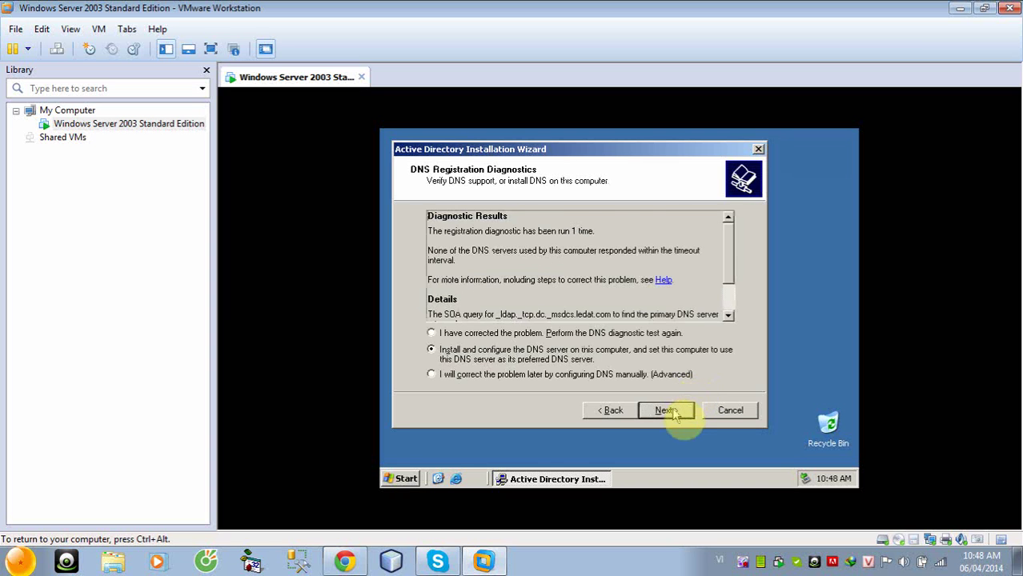
left_click(664, 411)
left_click(671, 412)
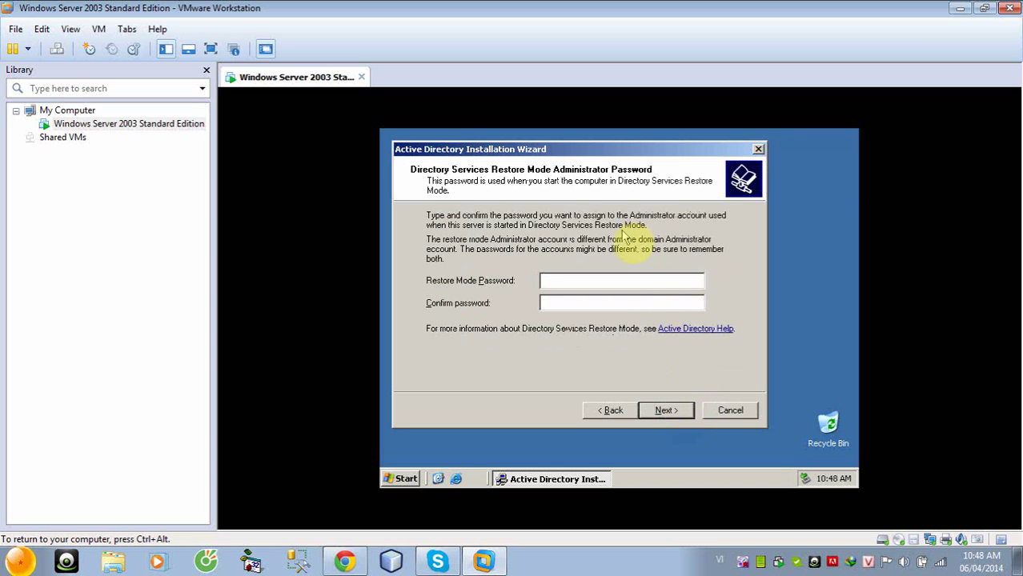
Enter and confirm the Directory Services Restore Mode password
type("P@ssw0")
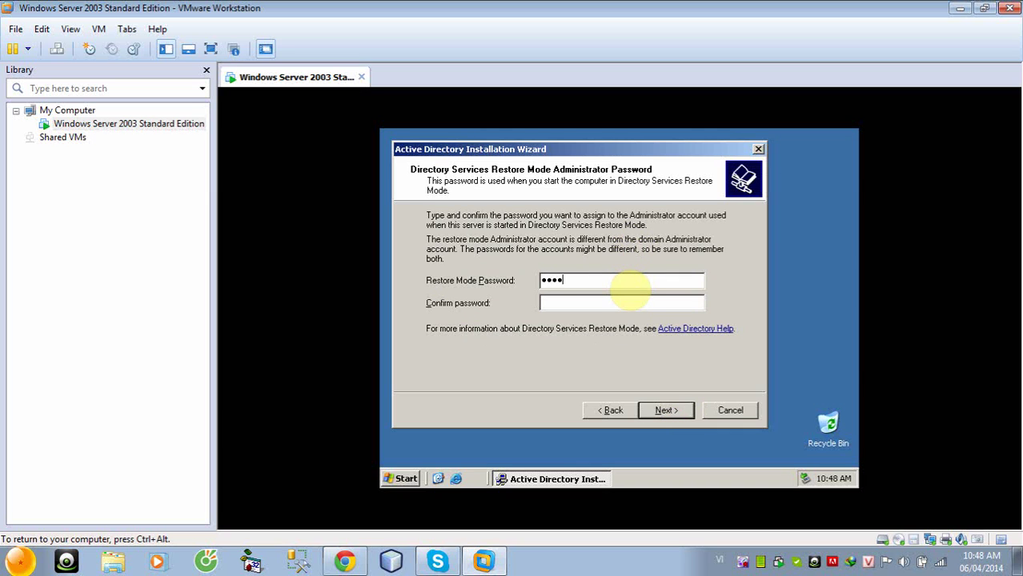
key("Tab")
type("P@ssw0")
key("Return")
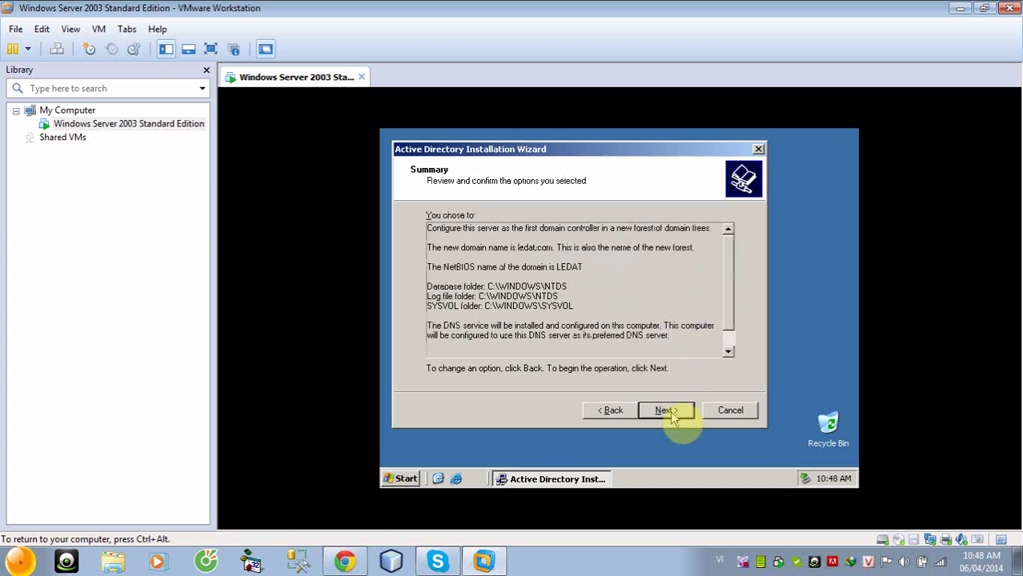
Start configuring Active Directory from the Summary page for the ledat.com forest
left_click(668, 410)
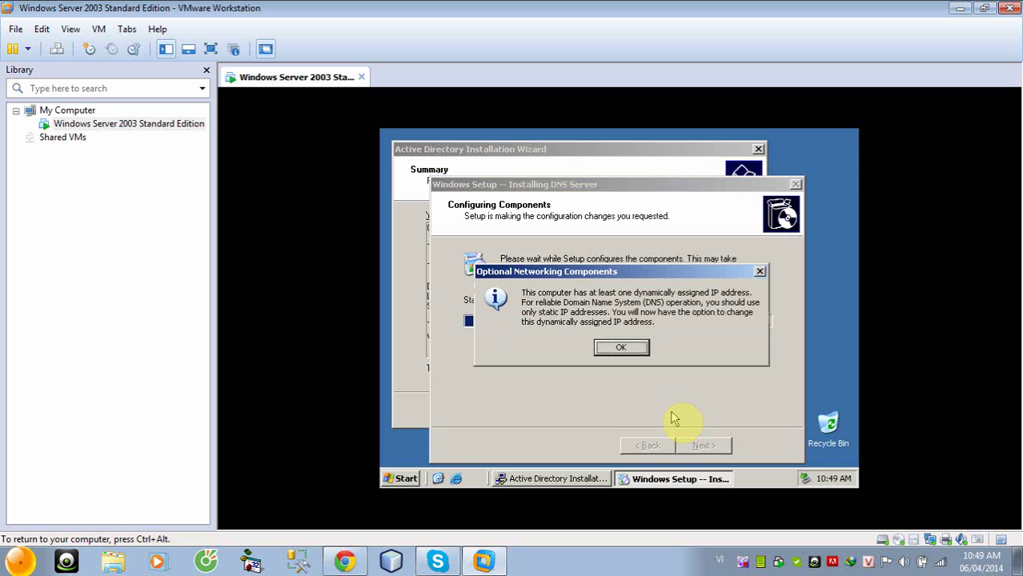
Give the server static IP 192.168.1.1 with DNS 192.168.1.1, and show the connection icon
left_click(633, 347)
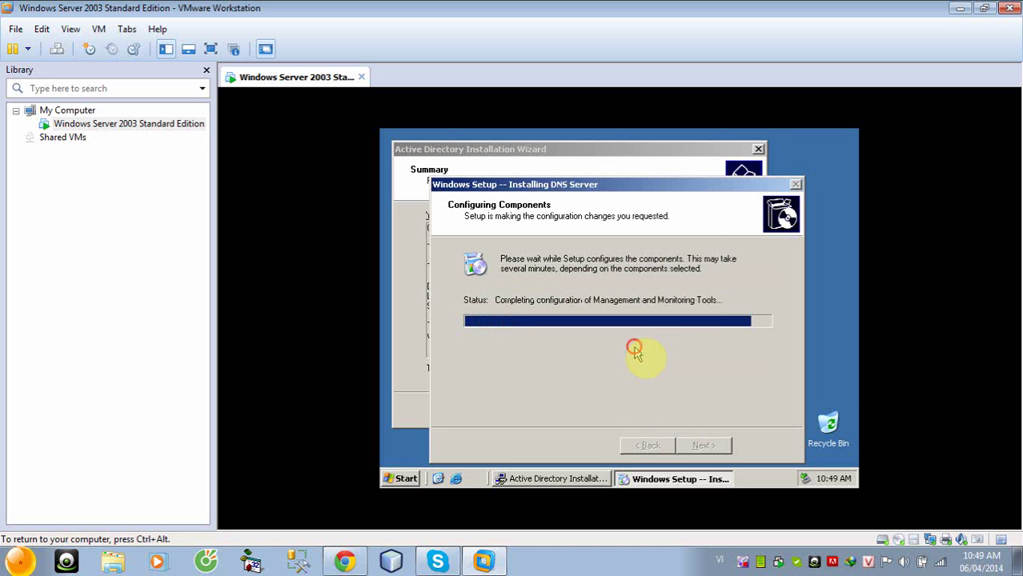
left_click(561, 297)
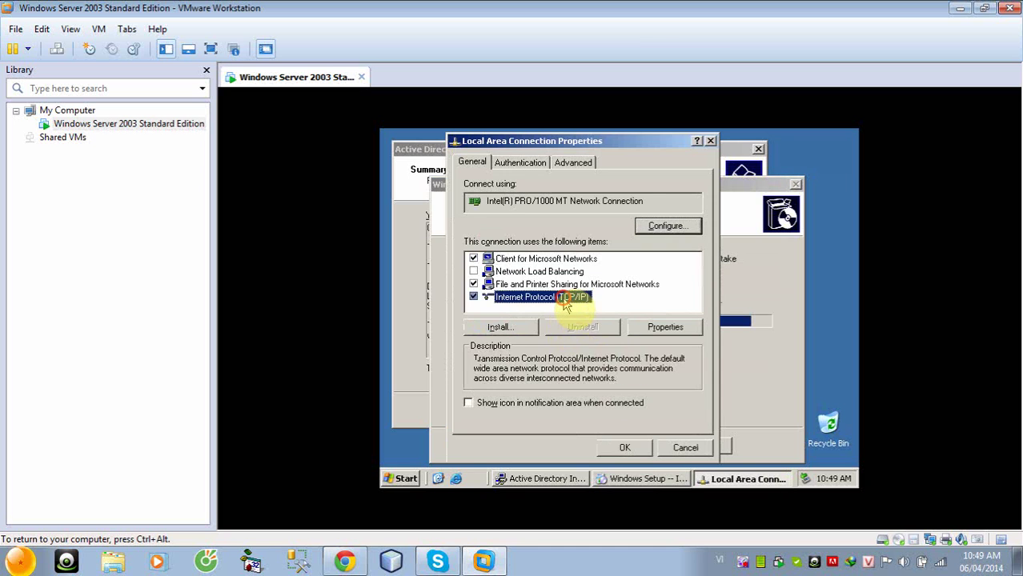
left_click(656, 328)
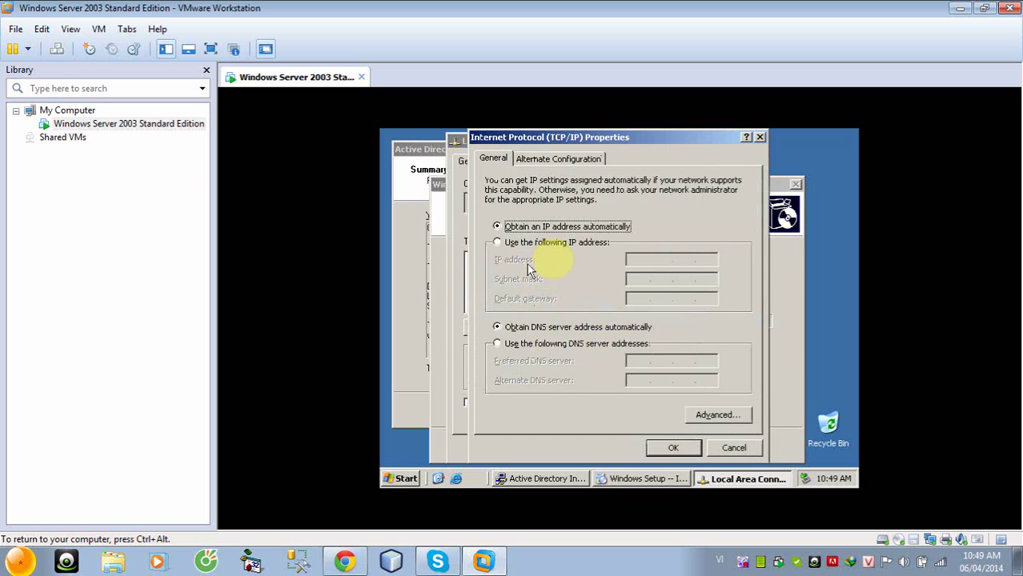
left_click(550, 242)
left_click(644, 260)
type("192 . 168 . 1 . 1")
key("Tab")
key("Tab")
key("Tab")
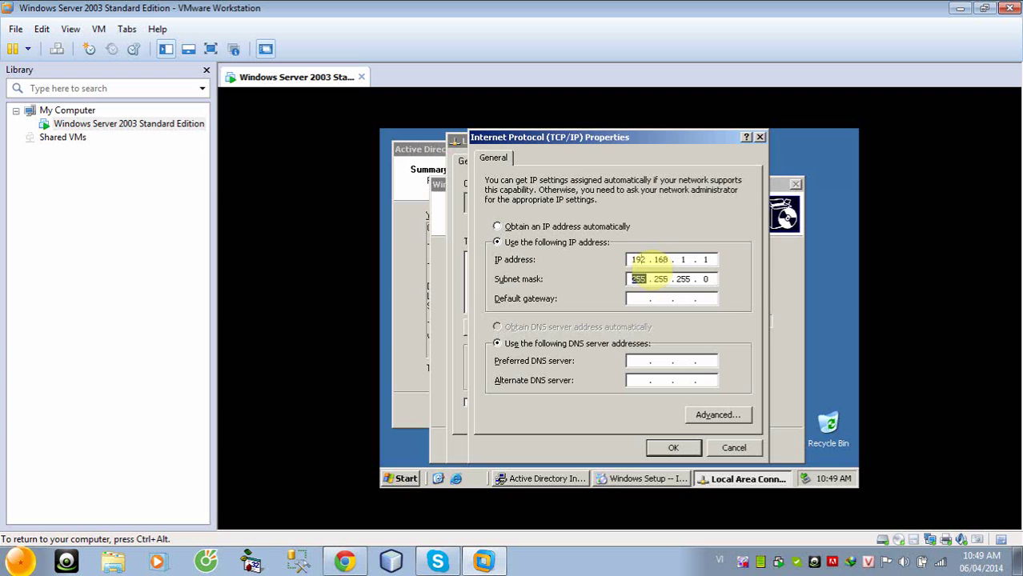
key("Tab")
type("192 . 168 . 1 . 1")
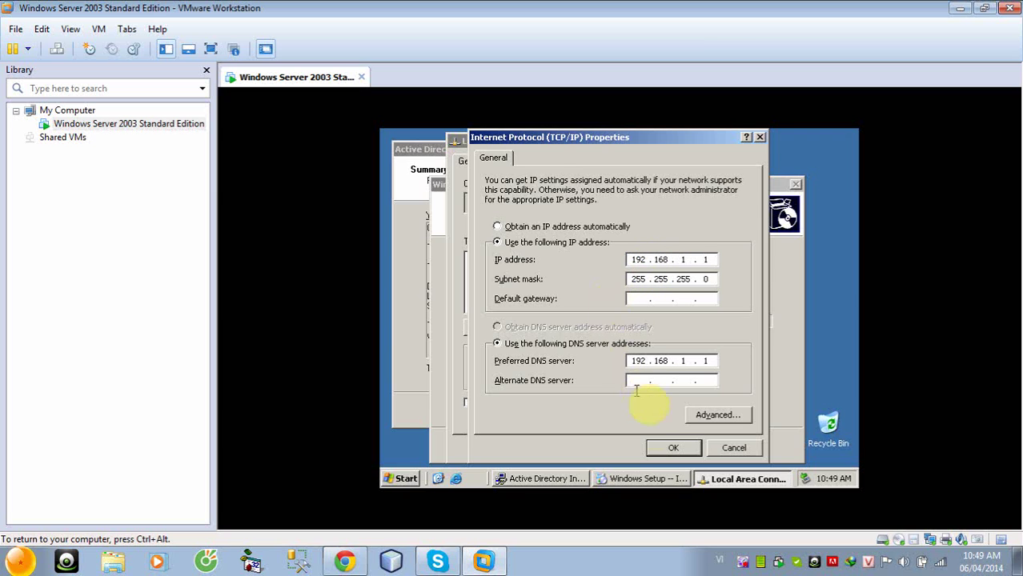
left_click(672, 449)
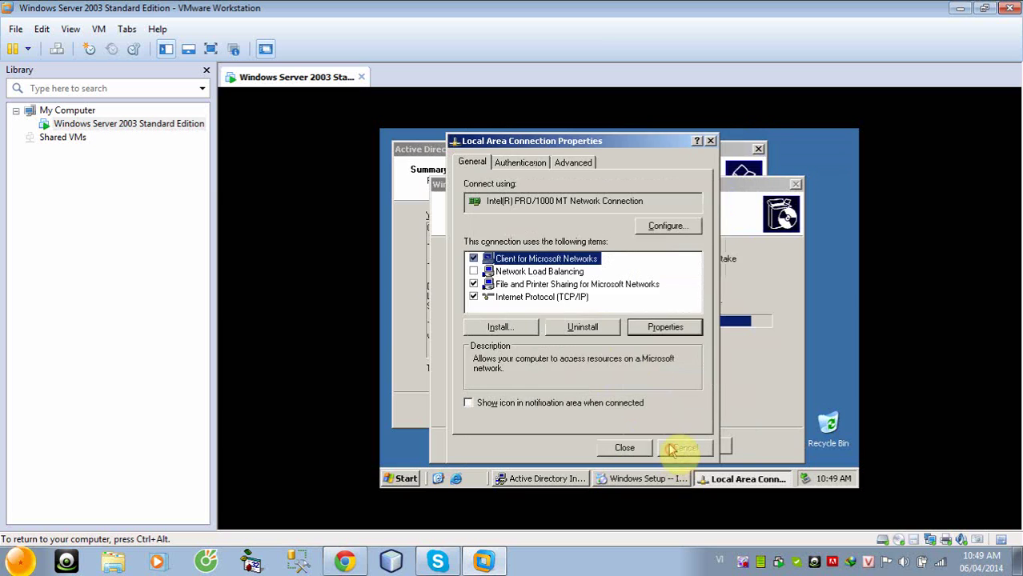
left_click(582, 405)
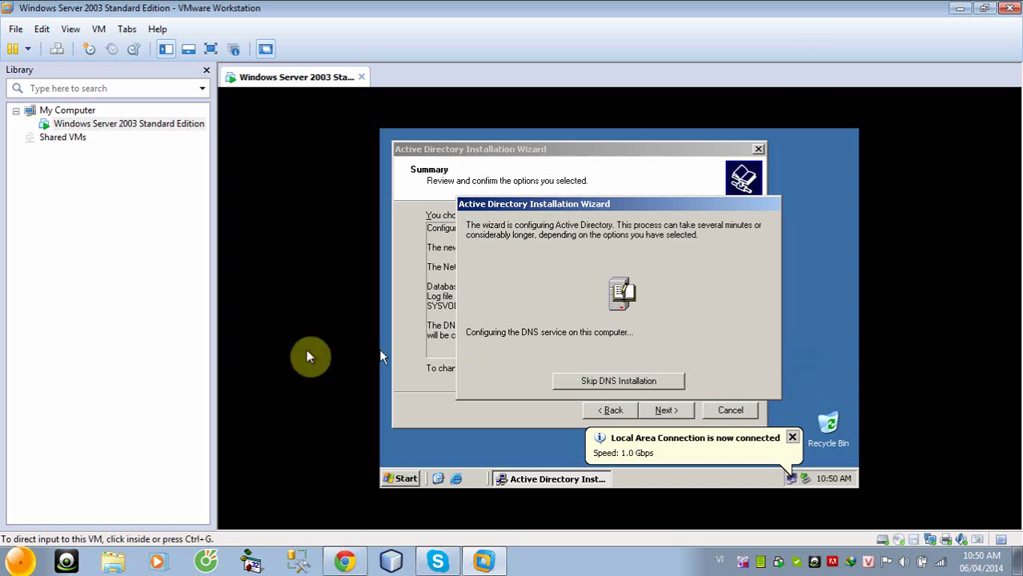
Finish the Active Directory Installation Wizard and restart the server now
left_click(80, 331)
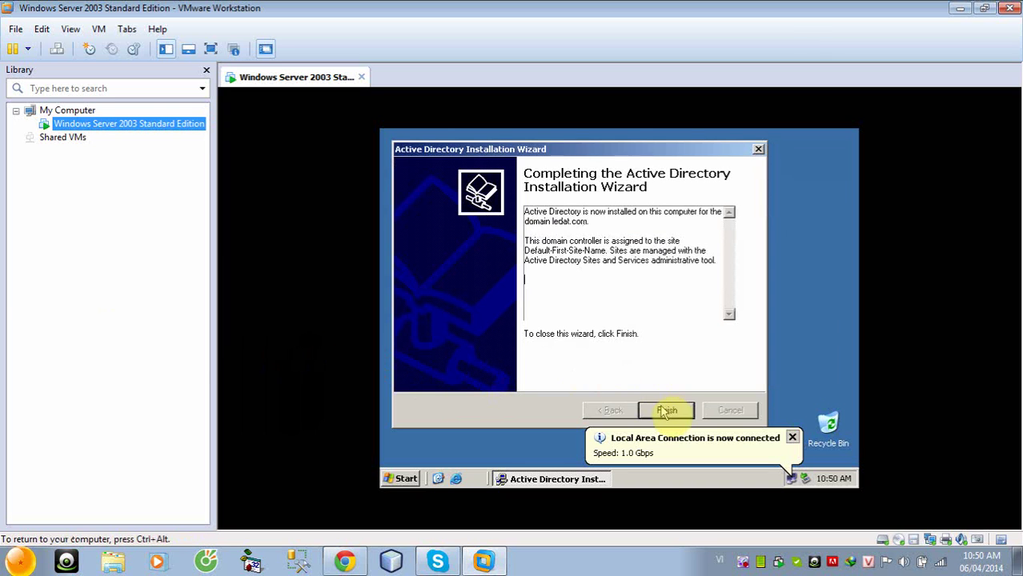
left_click(666, 410)
left_click(569, 330)
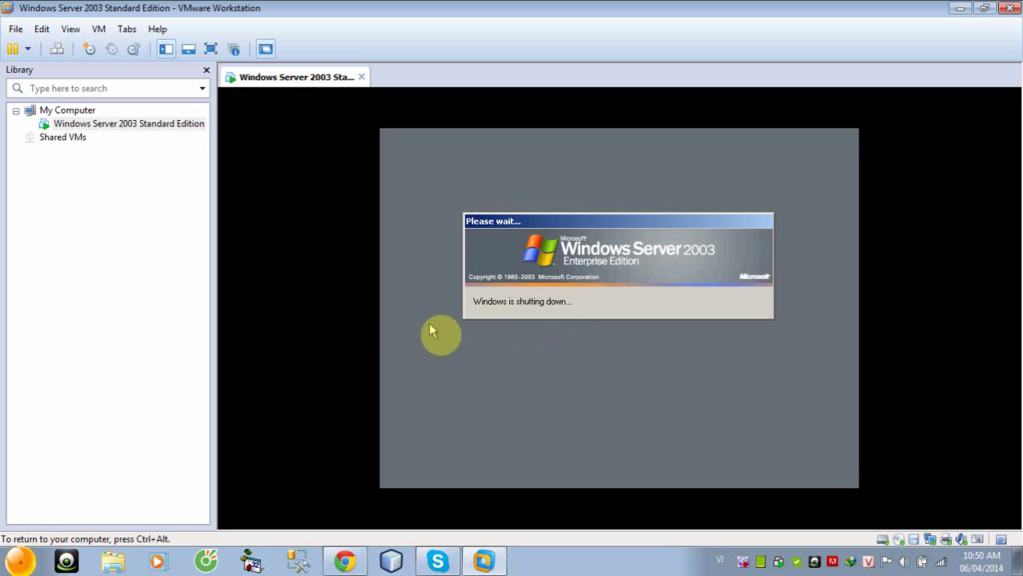
Select the server VM, wait for it to reboot, and release input with Ctrl+Alt
left_click(172, 288)
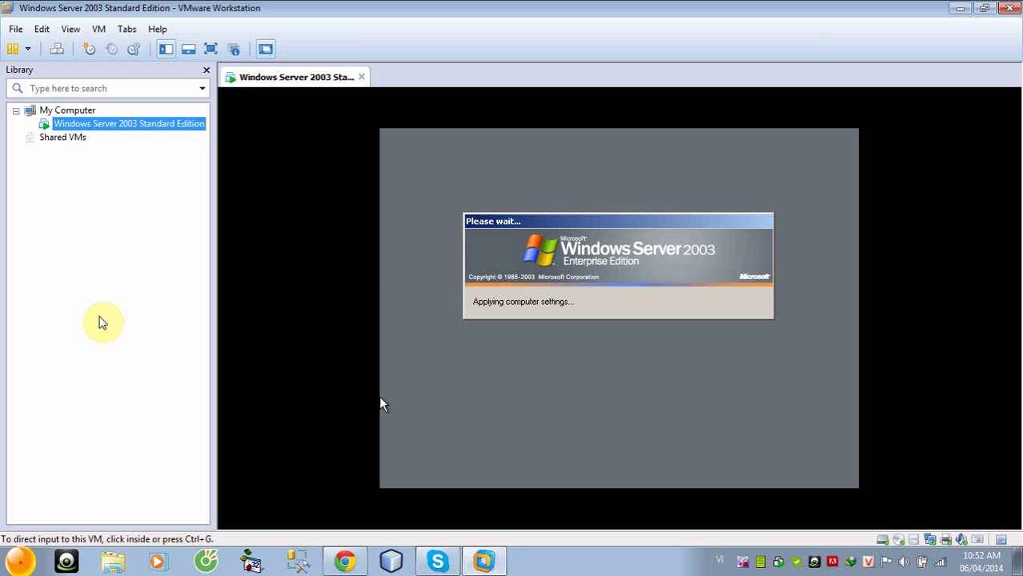
left_click(559, 378)
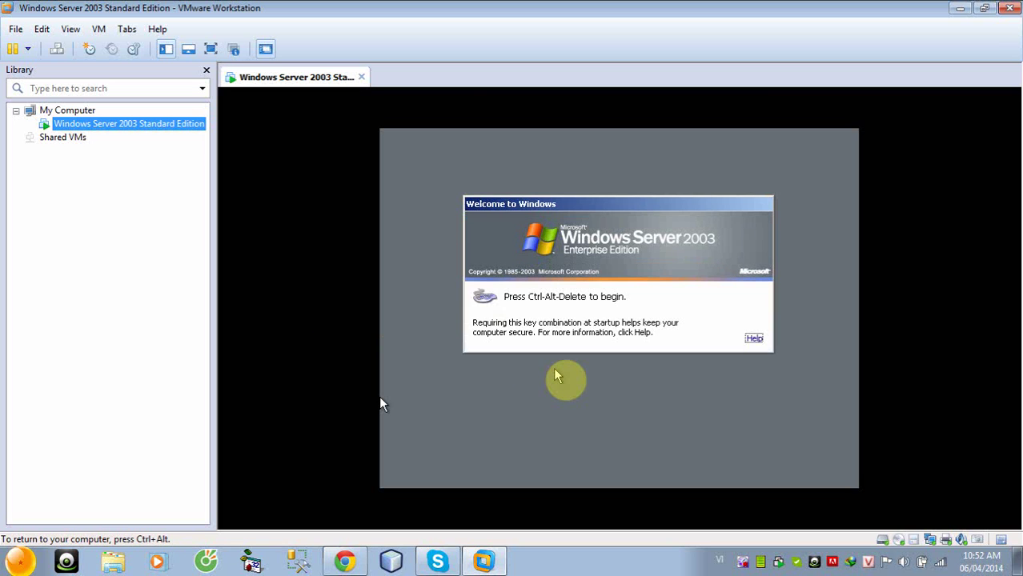
key("ctrl+alt")
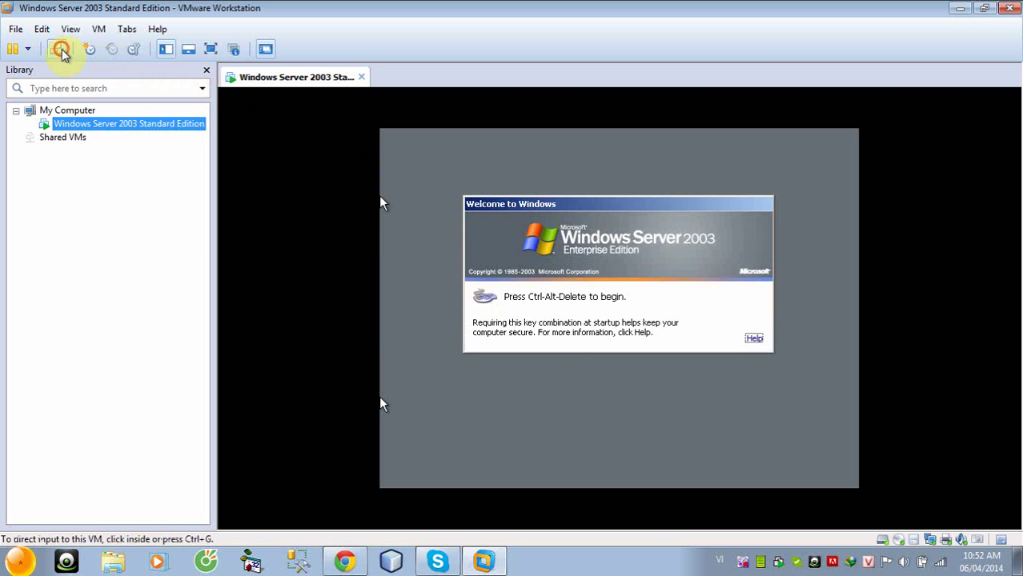
Send Ctrl+Alt+Del and log on as Administrator to the LEDAT domain
left_click(57, 49)
left_click(393, 206)
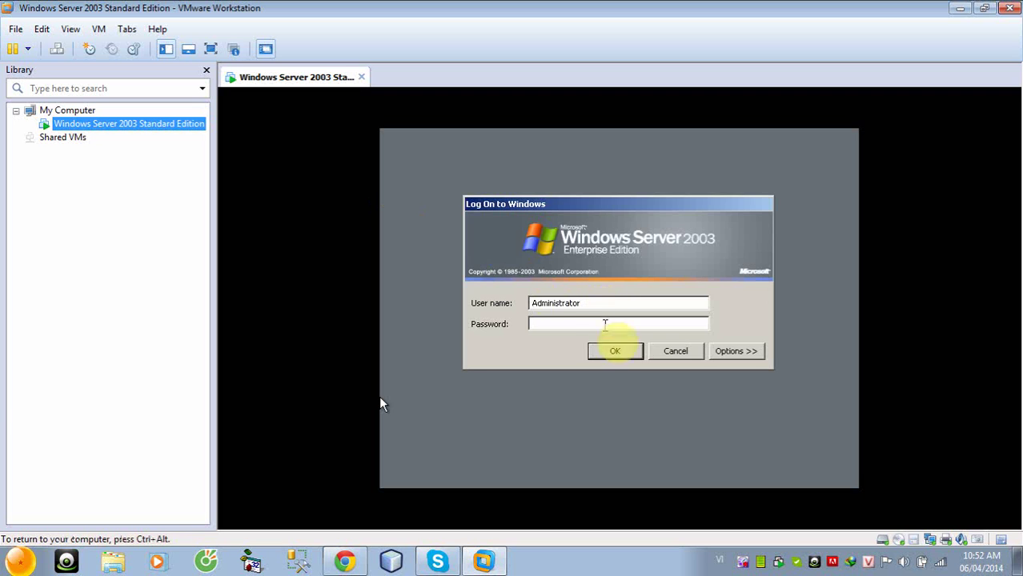
left_click(736, 351)
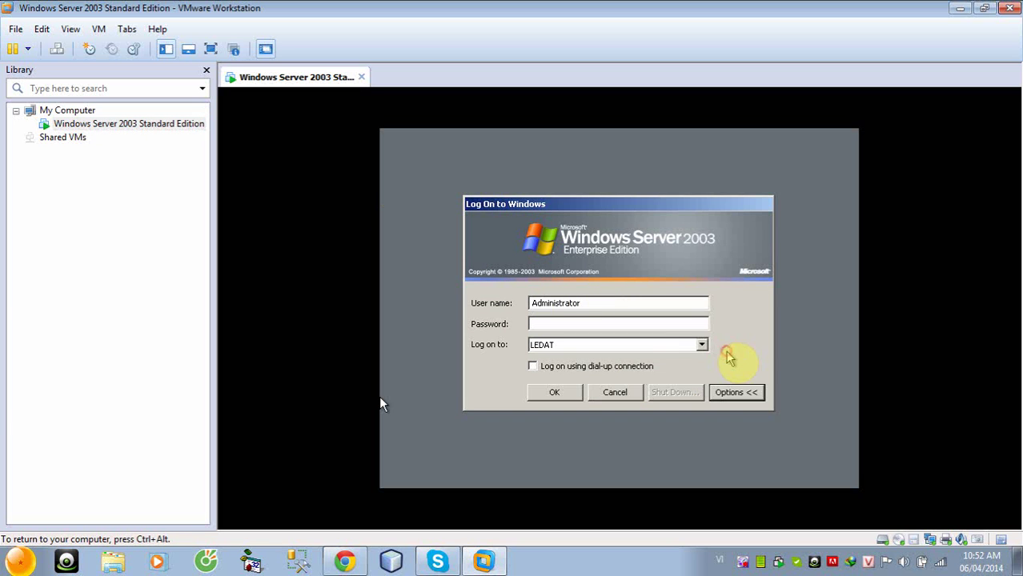
left_click(564, 392)
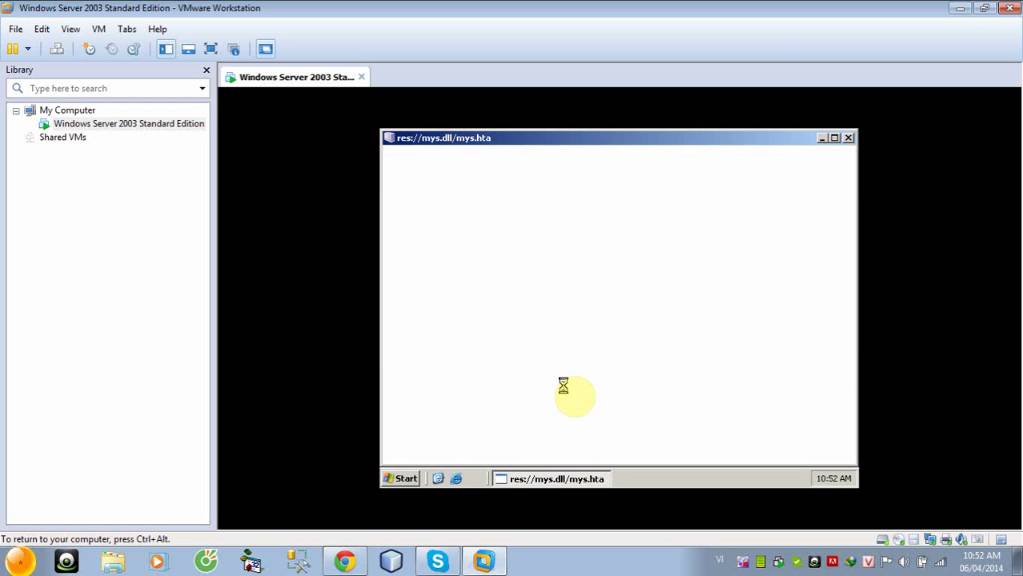
Close Manage Your Server and show My Computer on the desktop
left_click(848, 138)
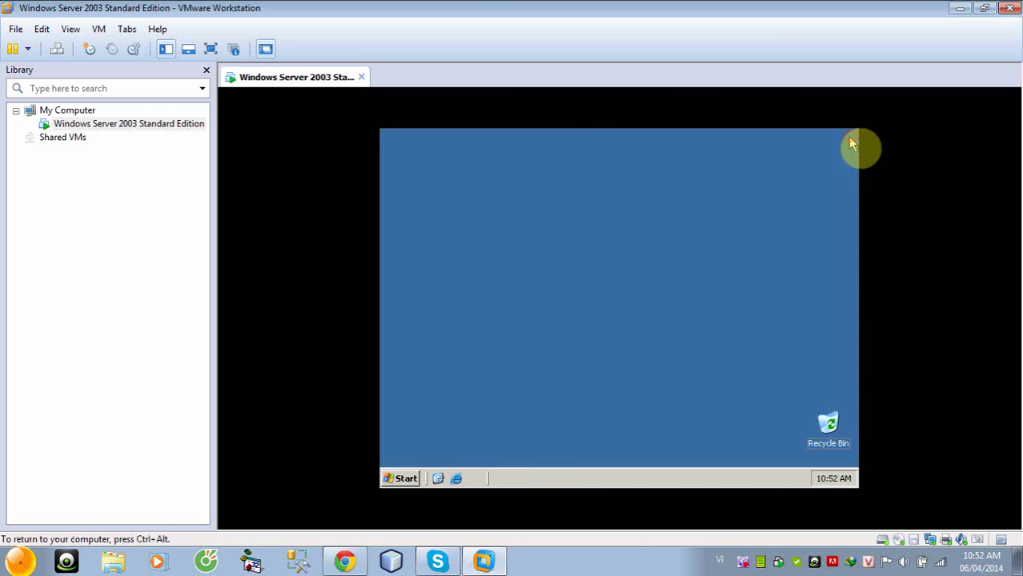
left_click(405, 477)
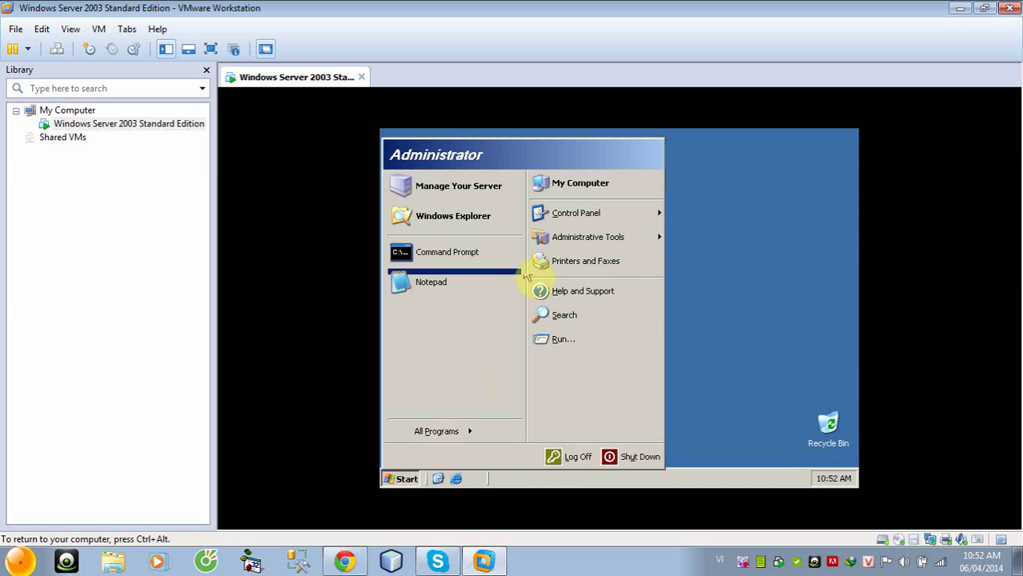
right_click(564, 186)
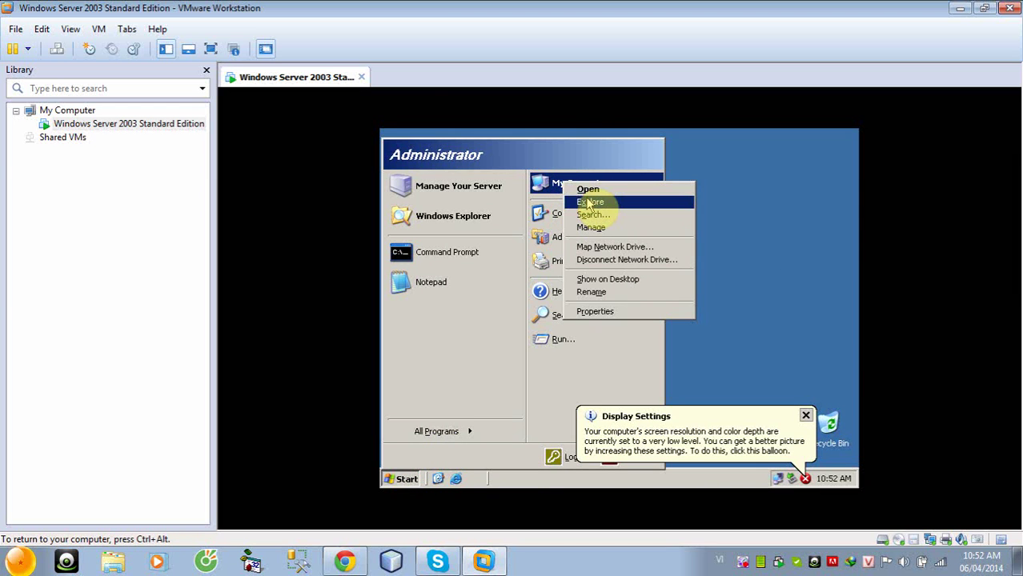
left_click(608, 280)
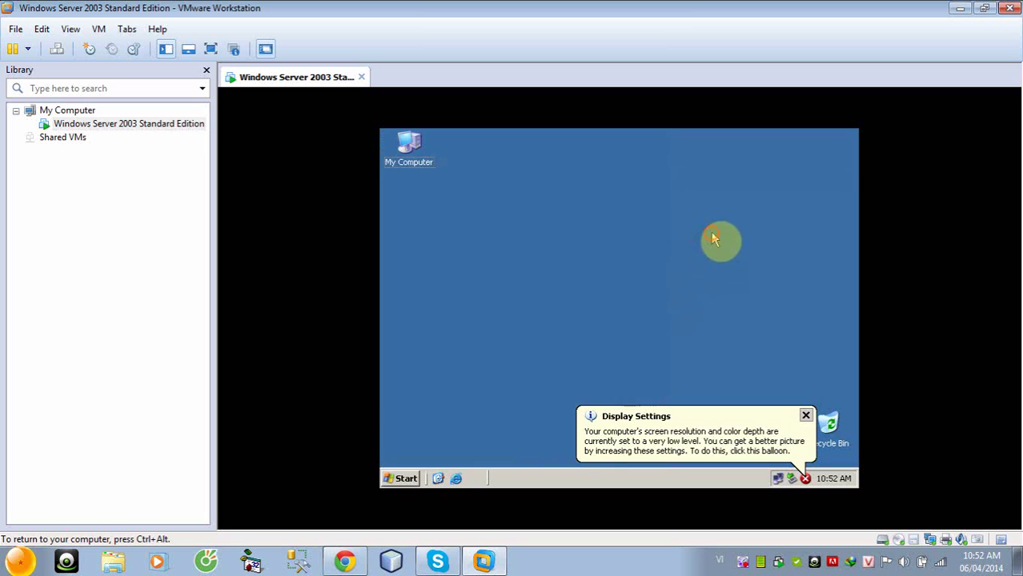
left_click_drag(413, 164, 593, 275)
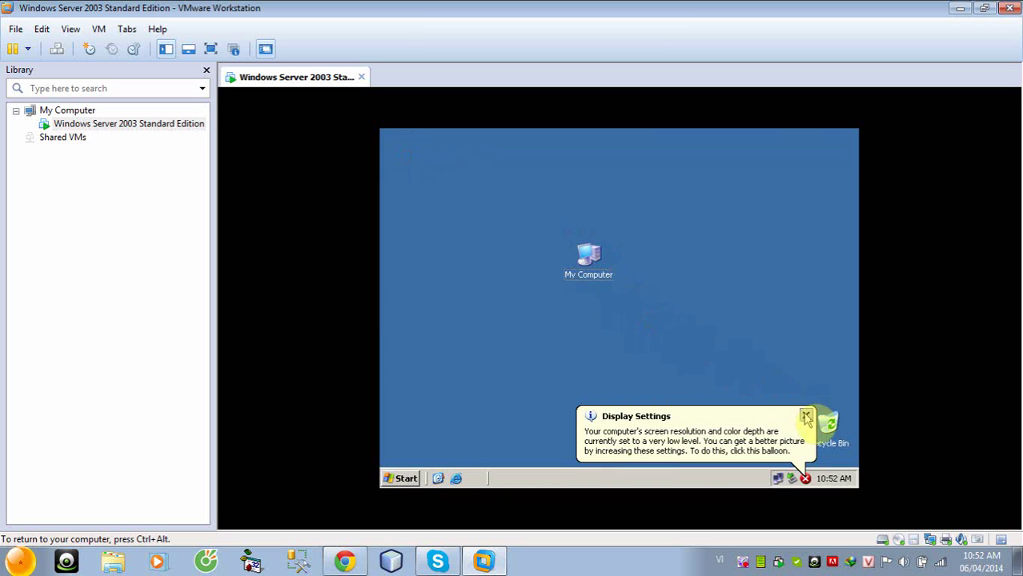
Explore My Computer and open Local Disk (C:)
left_click(806, 416)
right_click(588, 275)
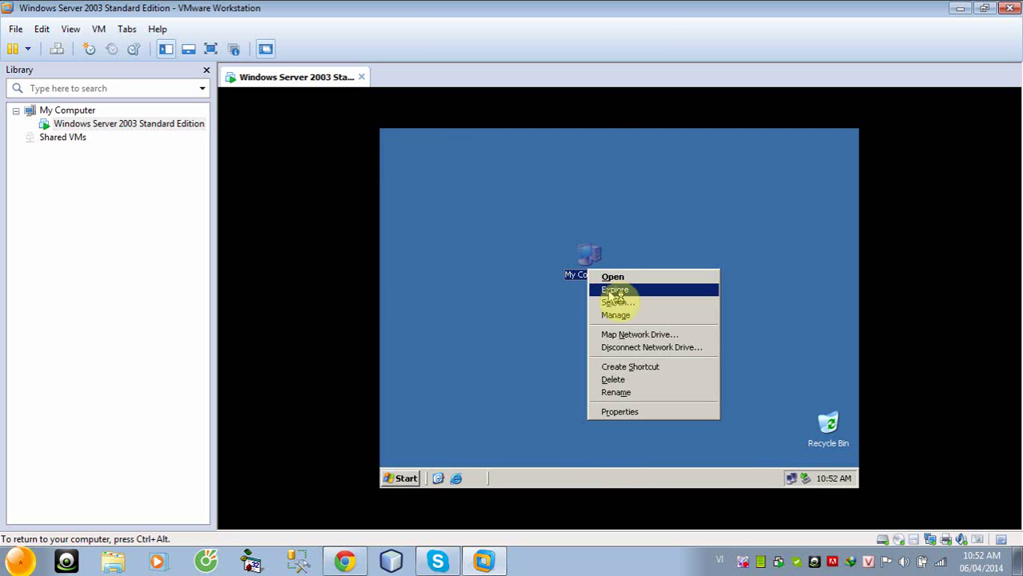
left_click(614, 291)
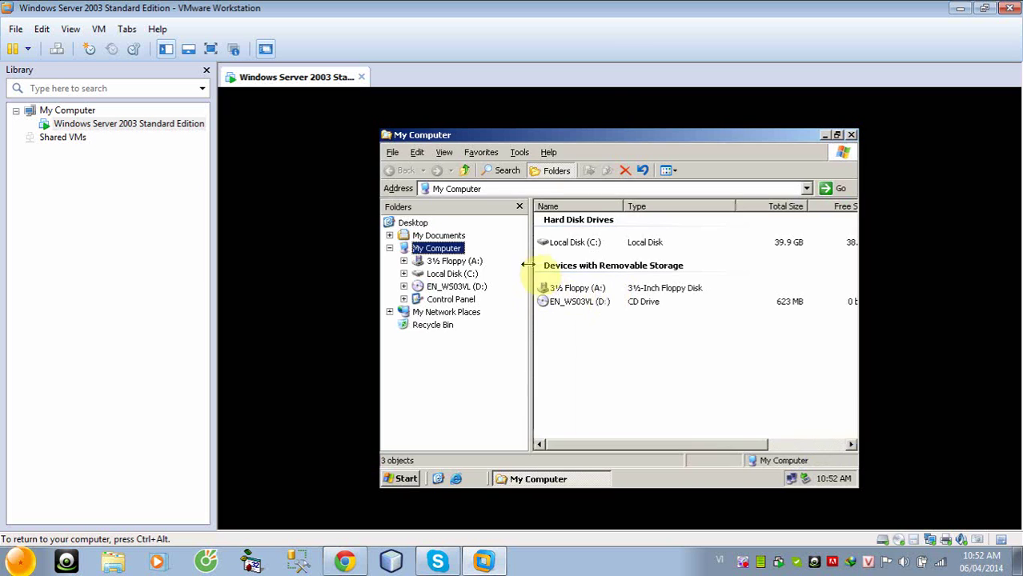
left_click(579, 244)
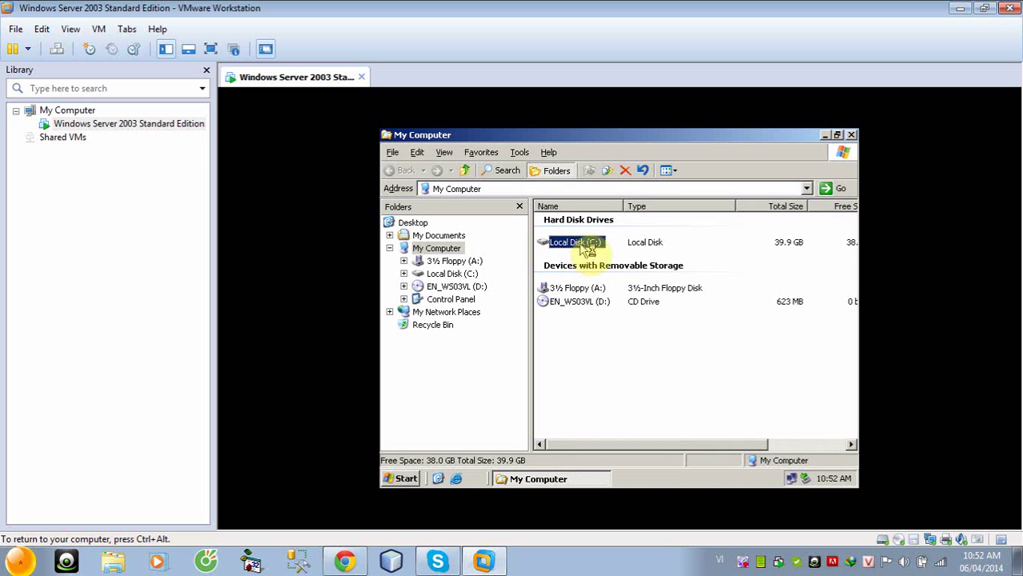
double_click(588, 248)
Create a new folder named data in the root of C:
right_click(586, 290)
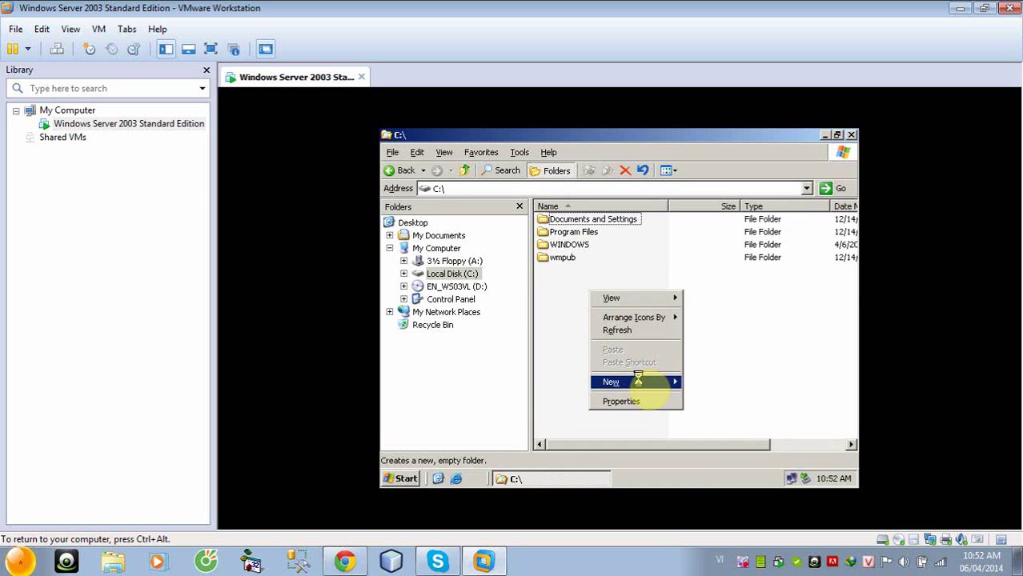
mouse_move(658, 384)
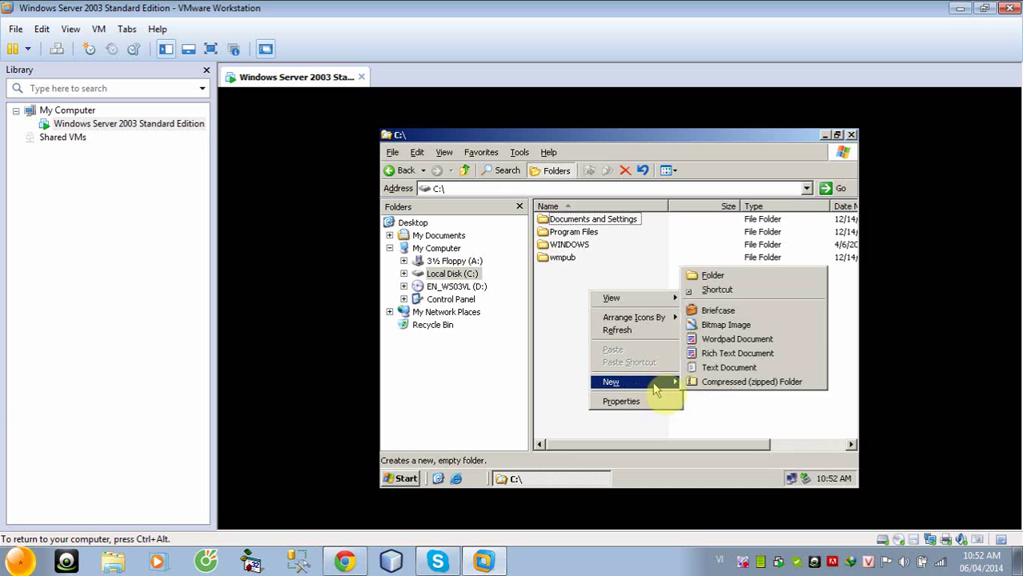
left_click(712, 276)
type("data")
left_click(610, 324)
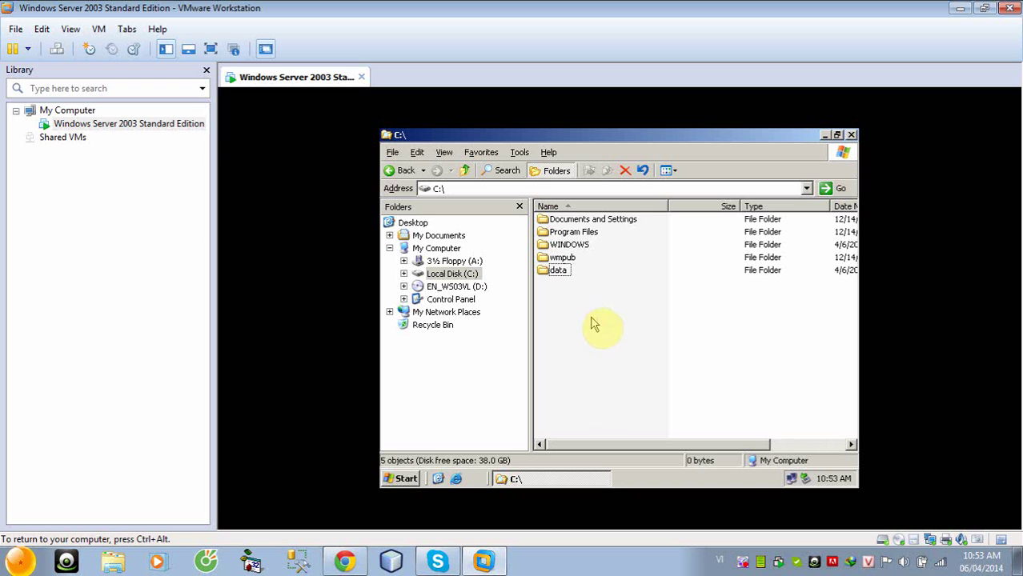
Share the data folder as 'data' with Everyone allowed Full Control, then close the C: drive window
right_click(564, 275)
left_click(605, 325)
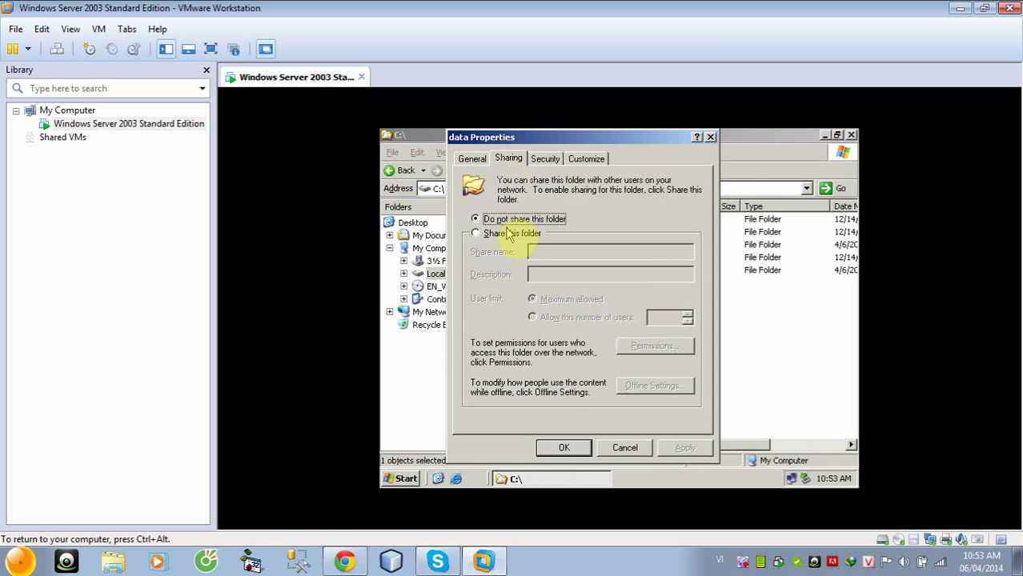
left_click(513, 233)
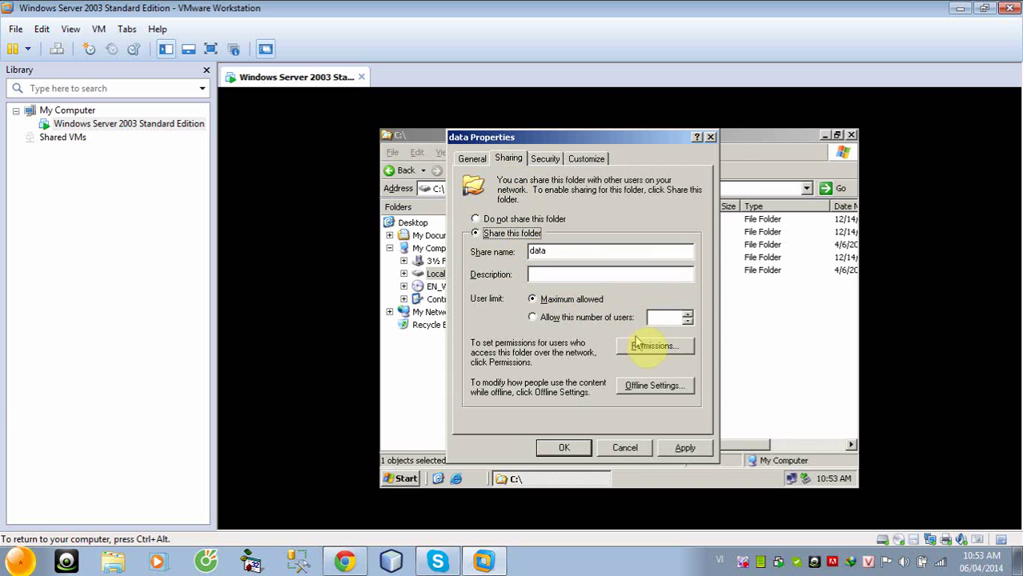
left_click(649, 344)
left_click(646, 323)
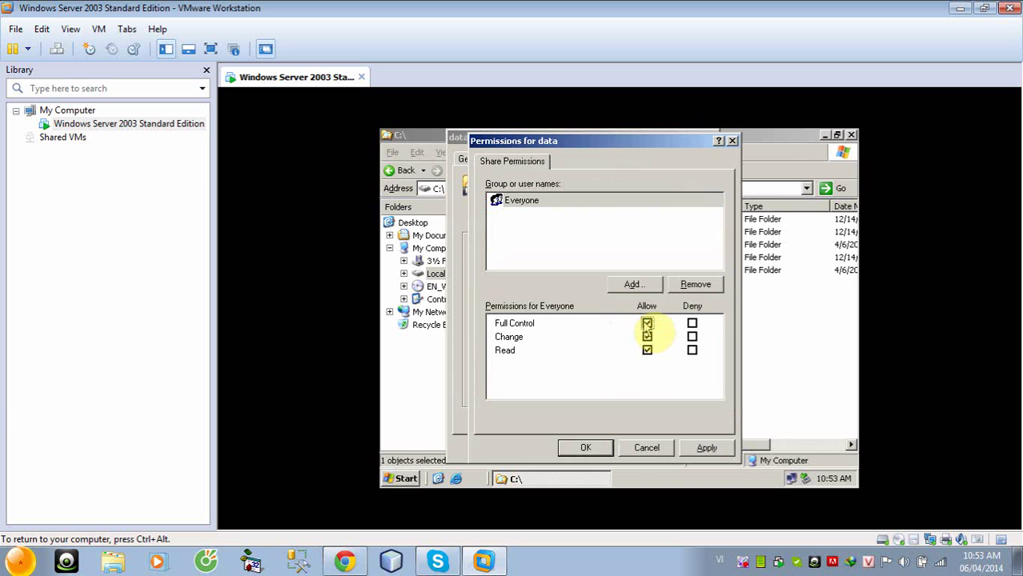
left_click(723, 448)
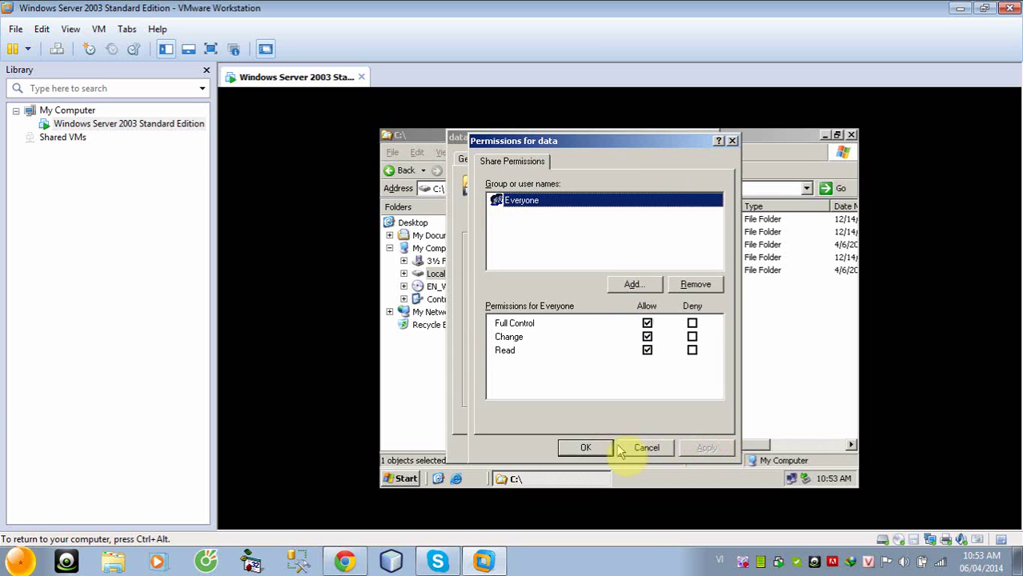
left_click(596, 448)
left_click(566, 448)
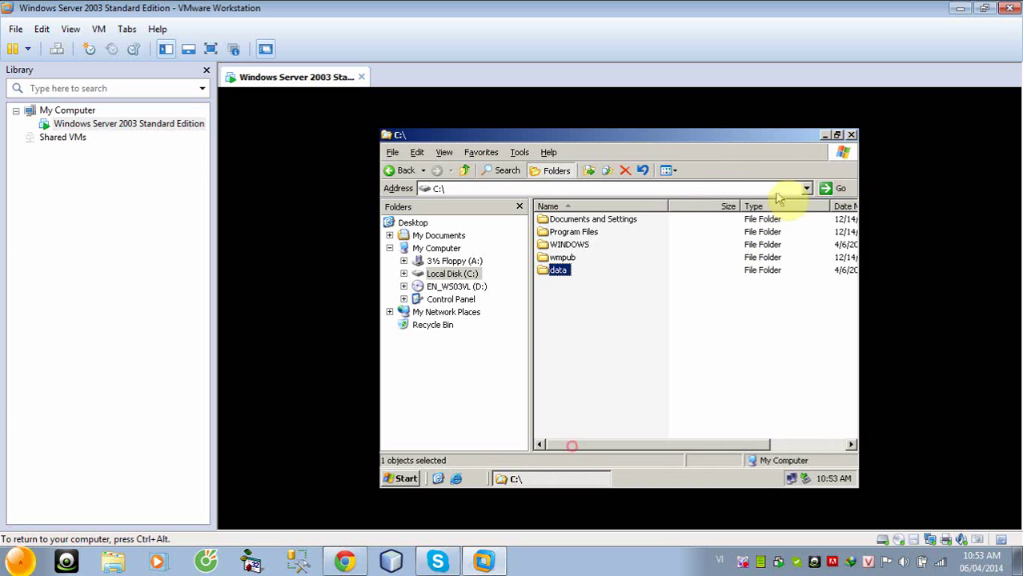
left_click(851, 135)
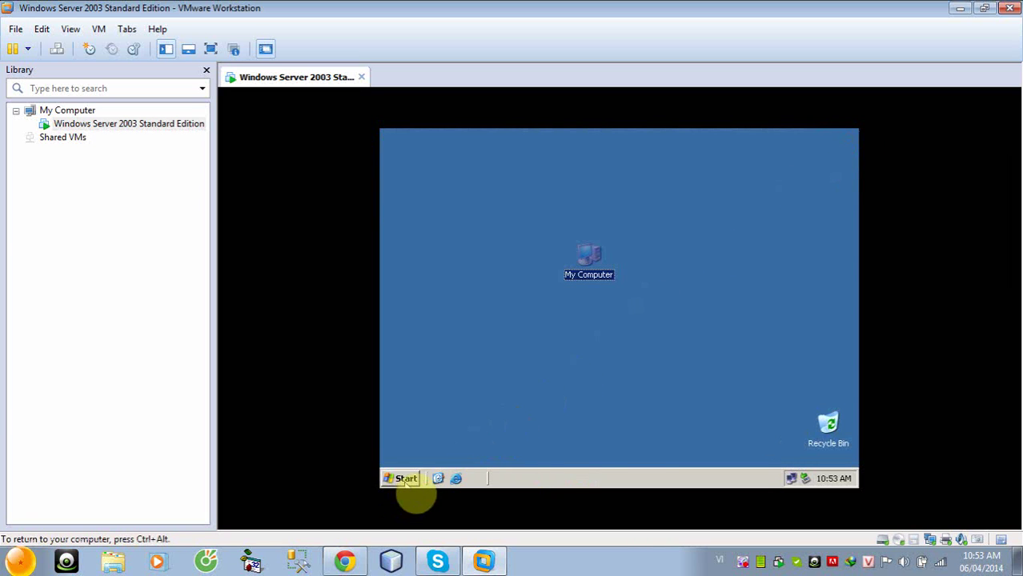
Launch Active Directory Users and Computers and expand the ledat.com domain
left_click(407, 479)
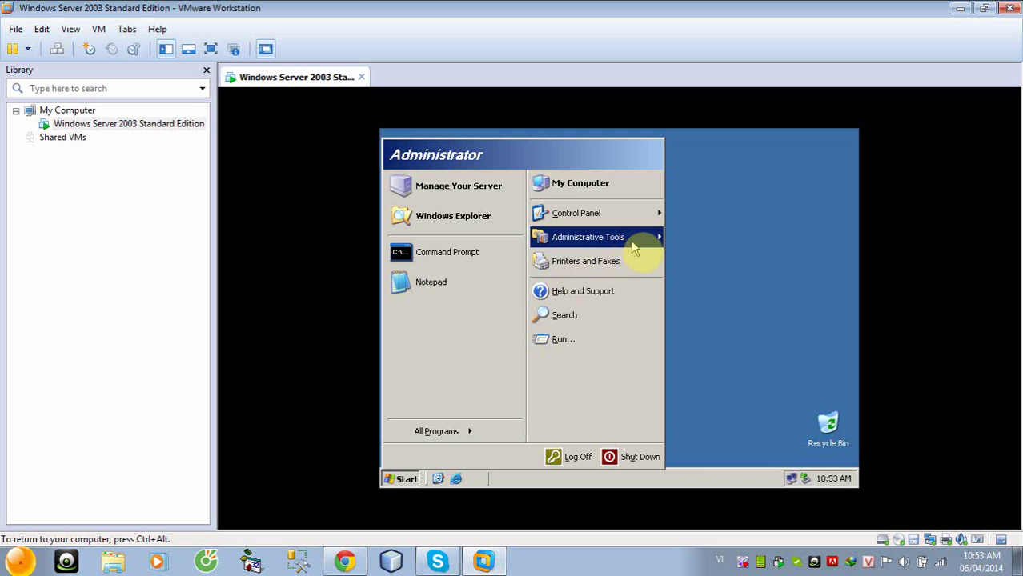
mouse_move(649, 247)
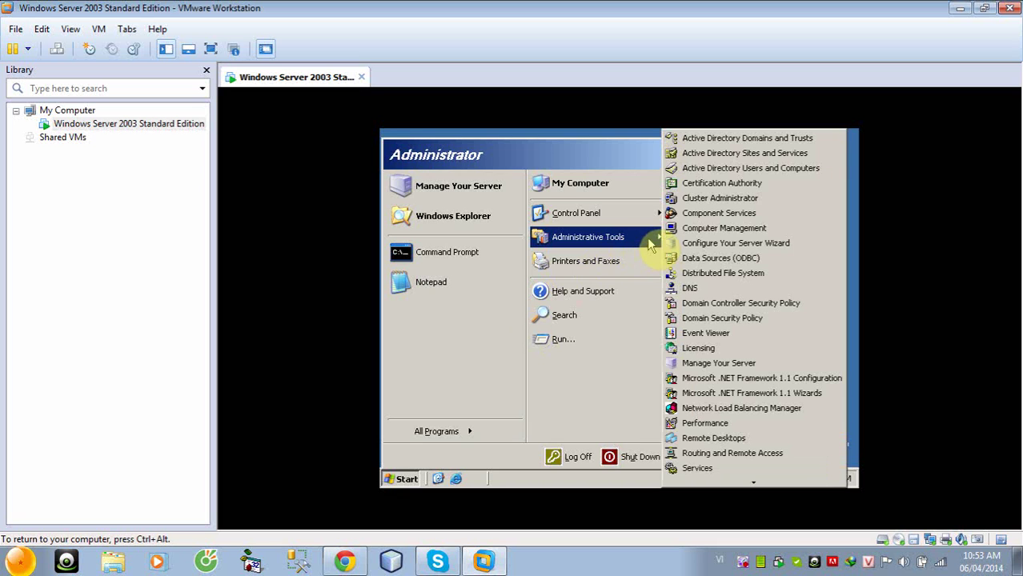
left_click(731, 169)
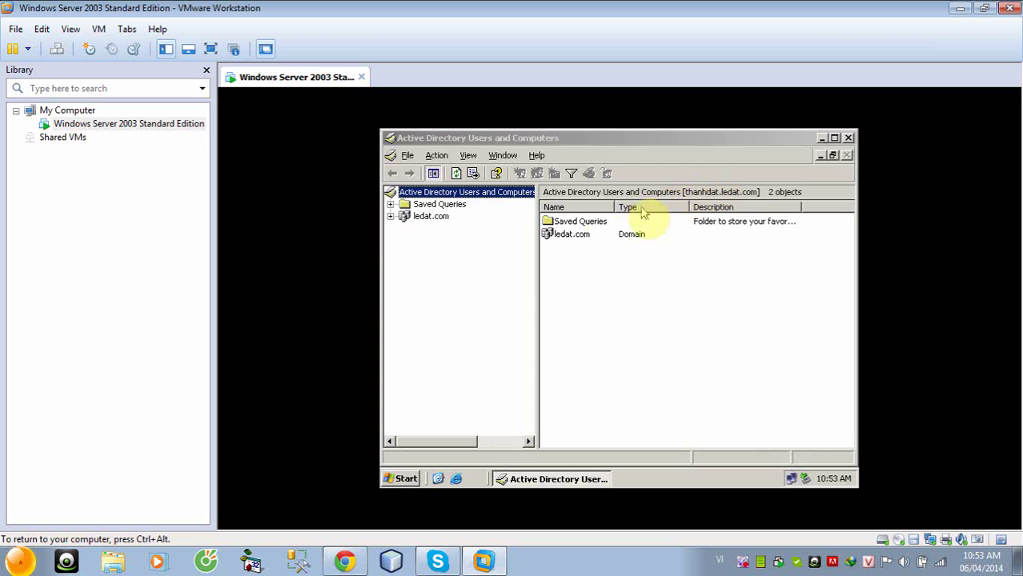
left_click(431, 221)
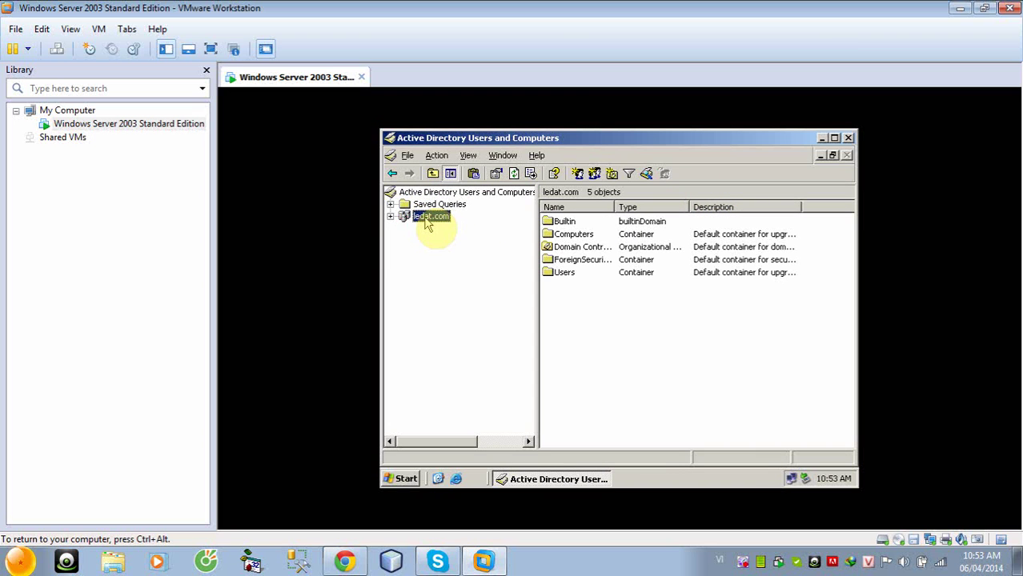
left_click(390, 217)
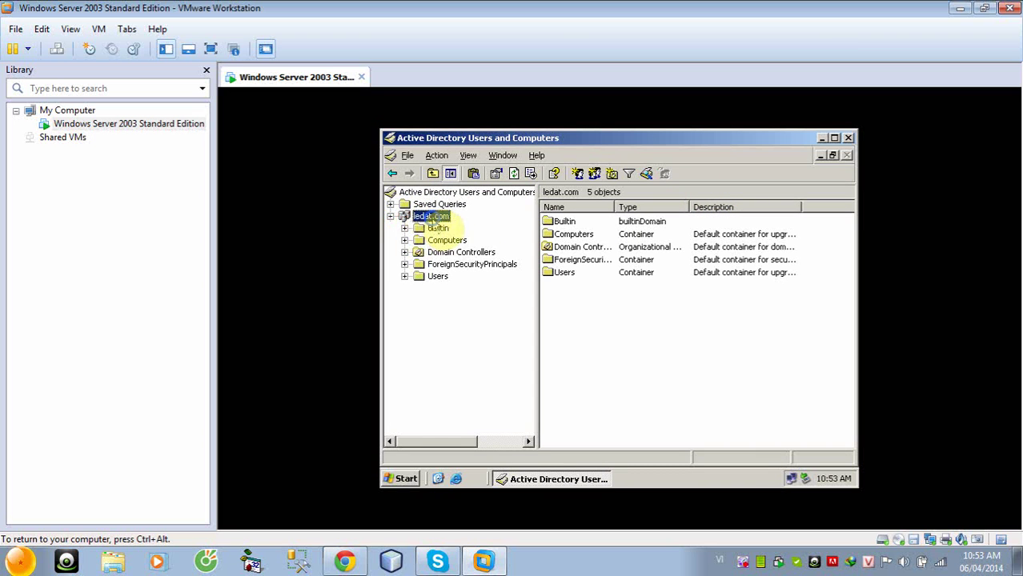
Create the organizational unit khoadien under ledat.com
right_click(432, 222)
mouse_move(571, 312)
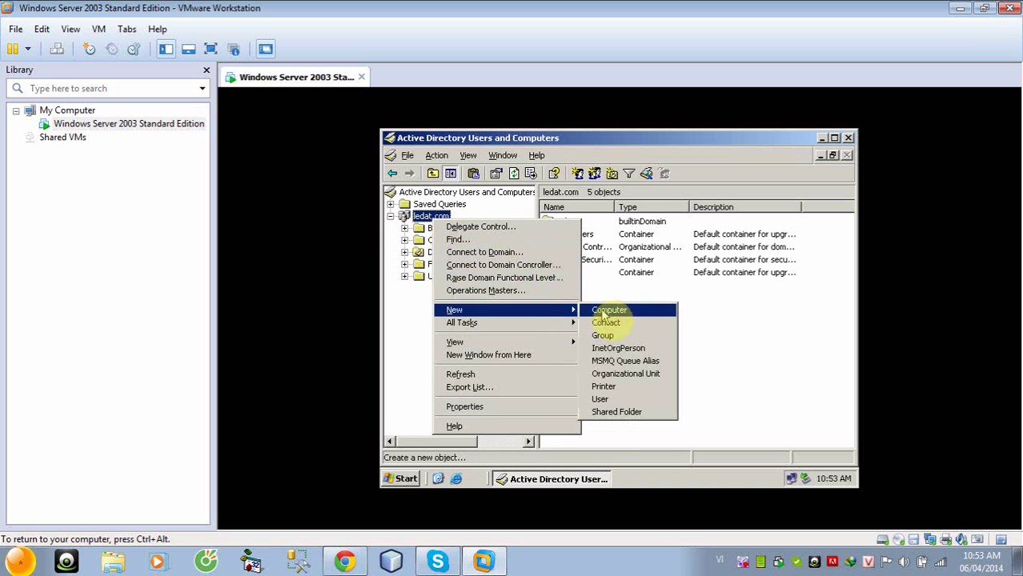
left_click(621, 373)
type("kh")
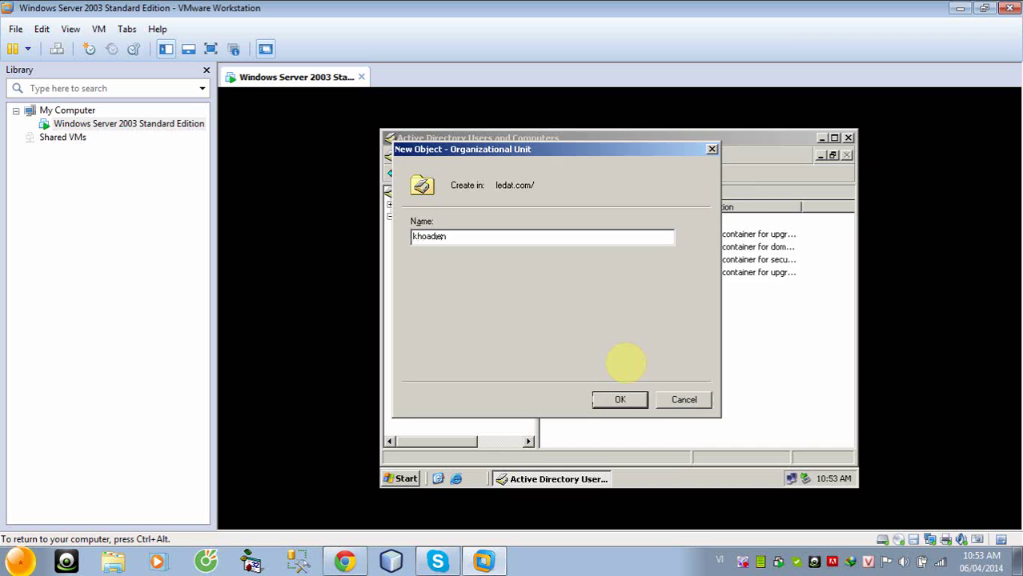
type("oadien")
key("Return")
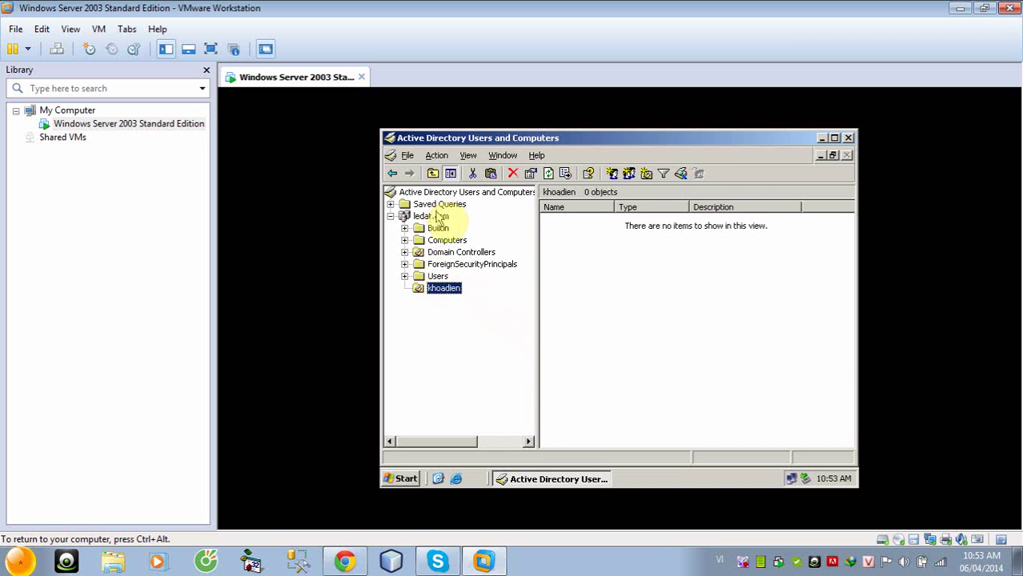
Create a second organizational unit, khoaco, under ledat.com
left_click(437, 217)
right_click(438, 217)
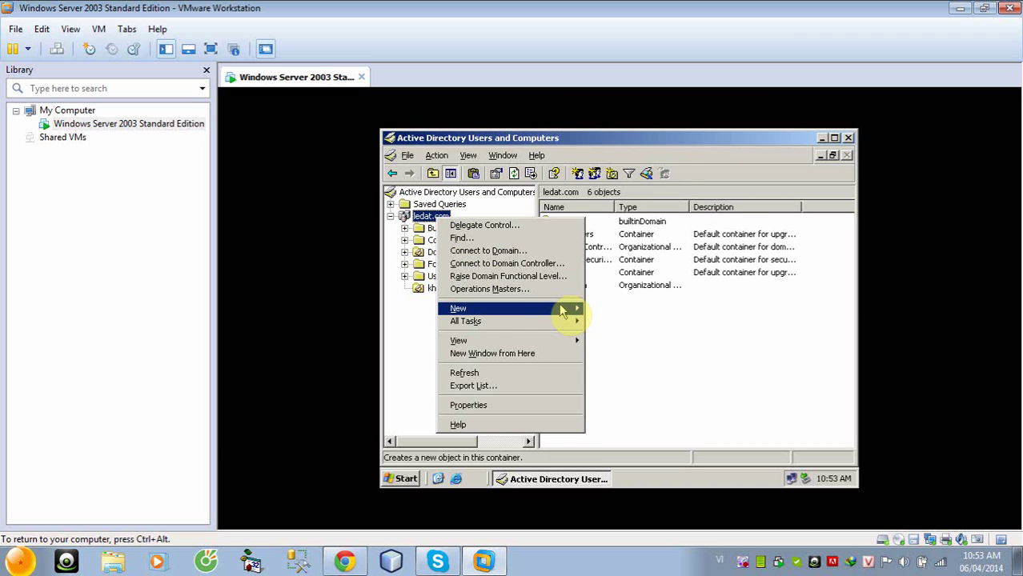
mouse_move(563, 312)
left_click(627, 372)
type("khoaco")
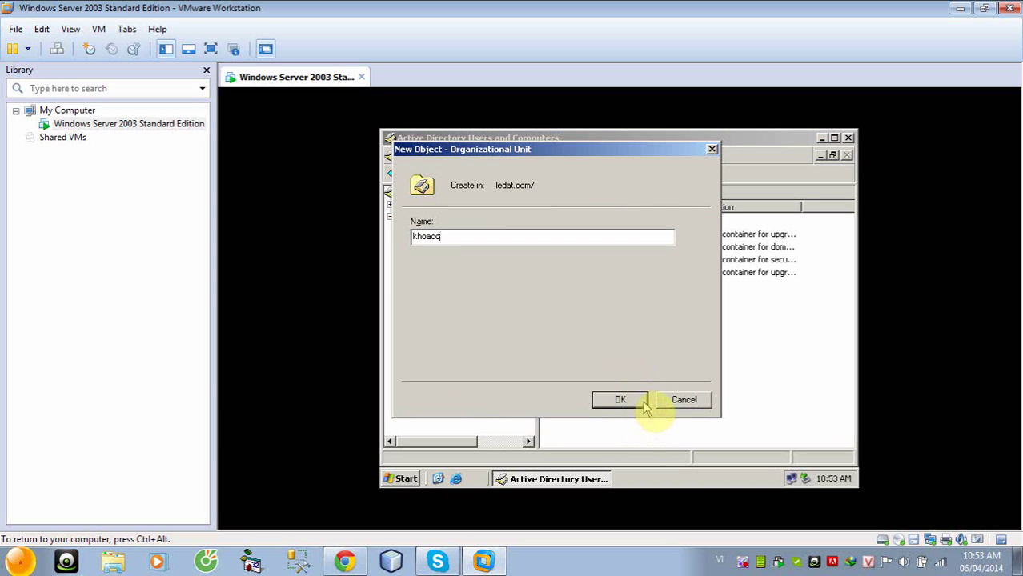
left_click(633, 406)
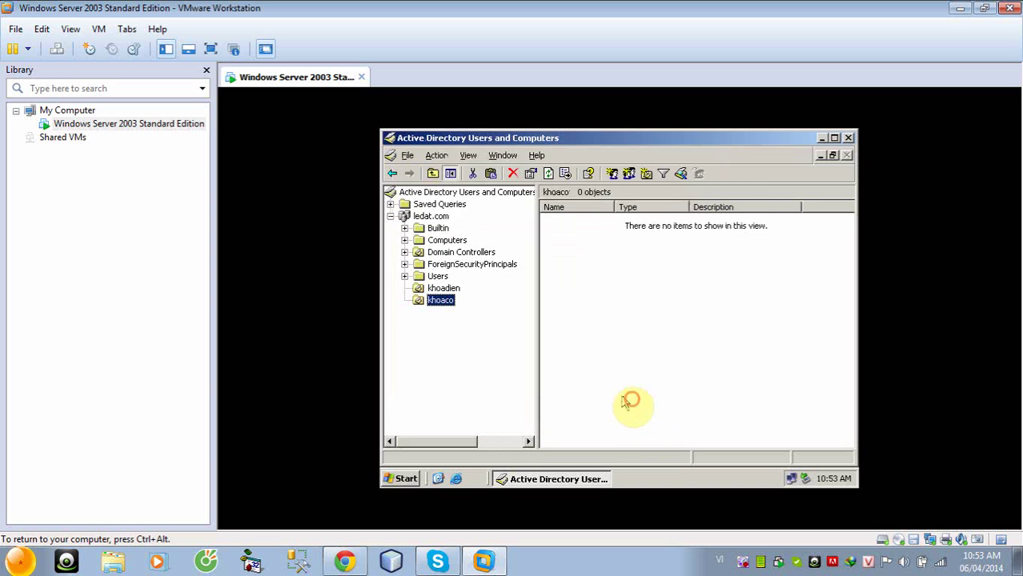
Create user 12t1 in khoadien with a password the user cannot change
left_click(445, 289)
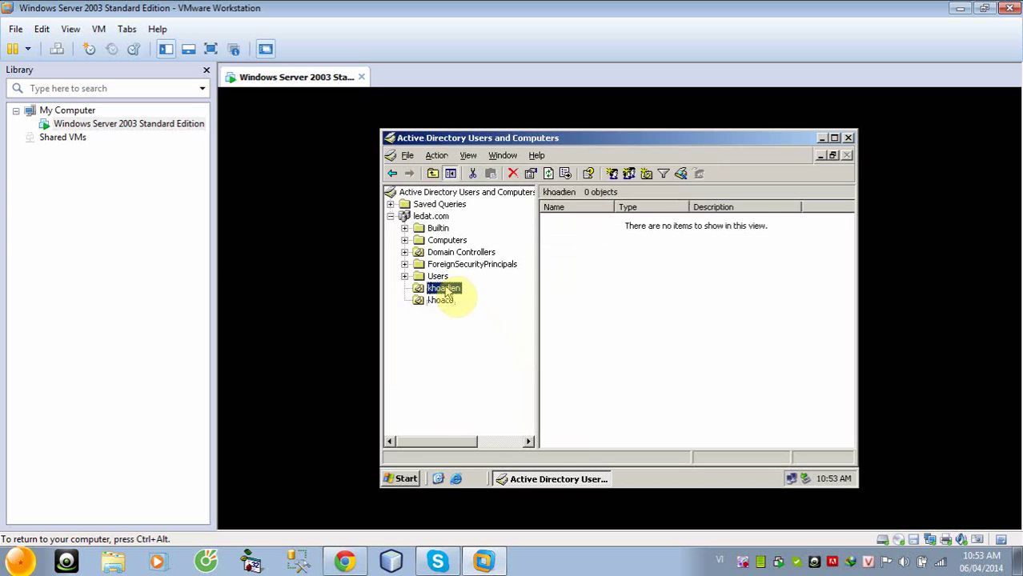
right_click(446, 291)
mouse_move(532, 328)
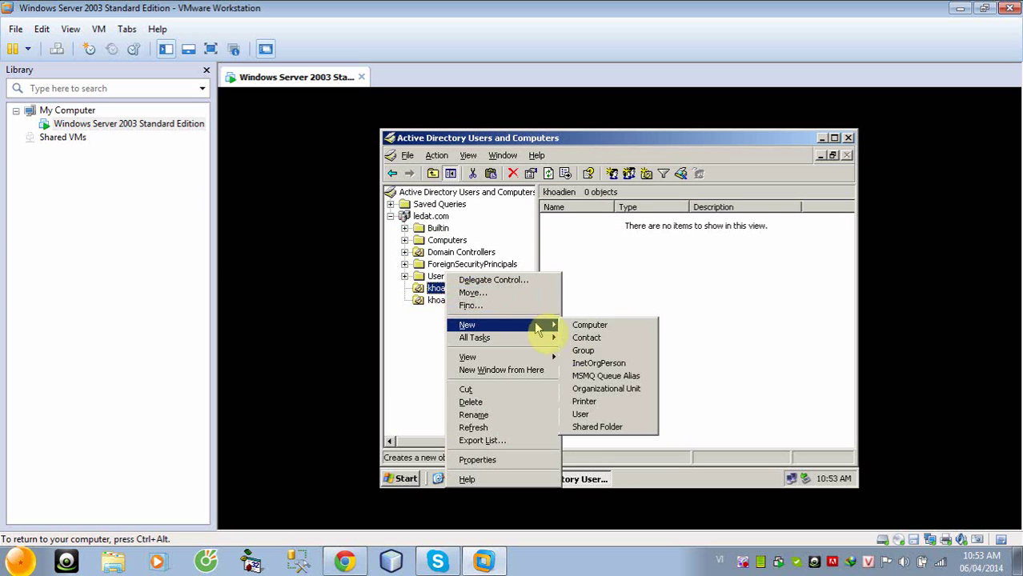
left_click(605, 414)
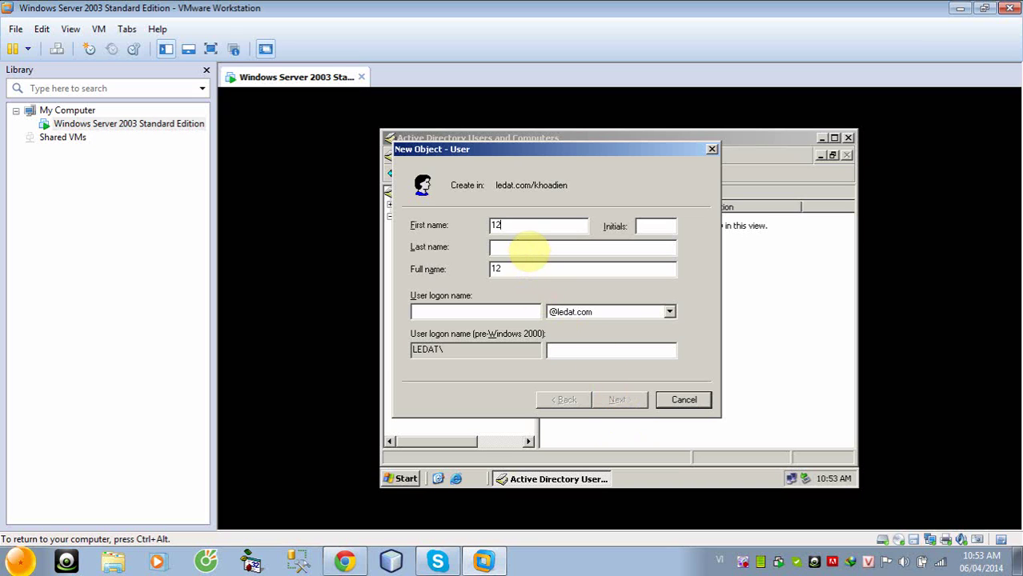
type("12")
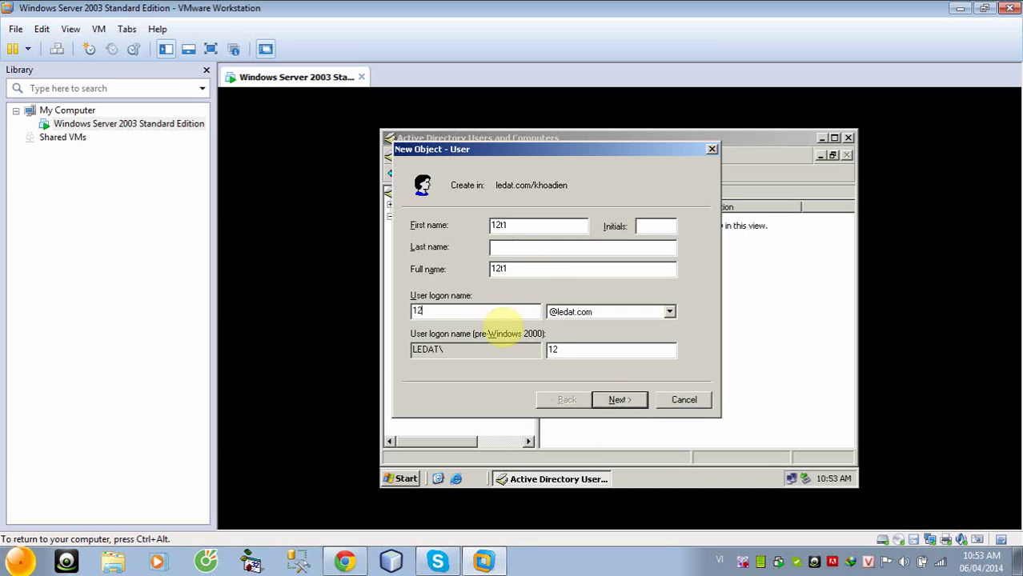
type("t1")
left_click(623, 402)
left_click(415, 274)
left_click(414, 294)
left_click(535, 225)
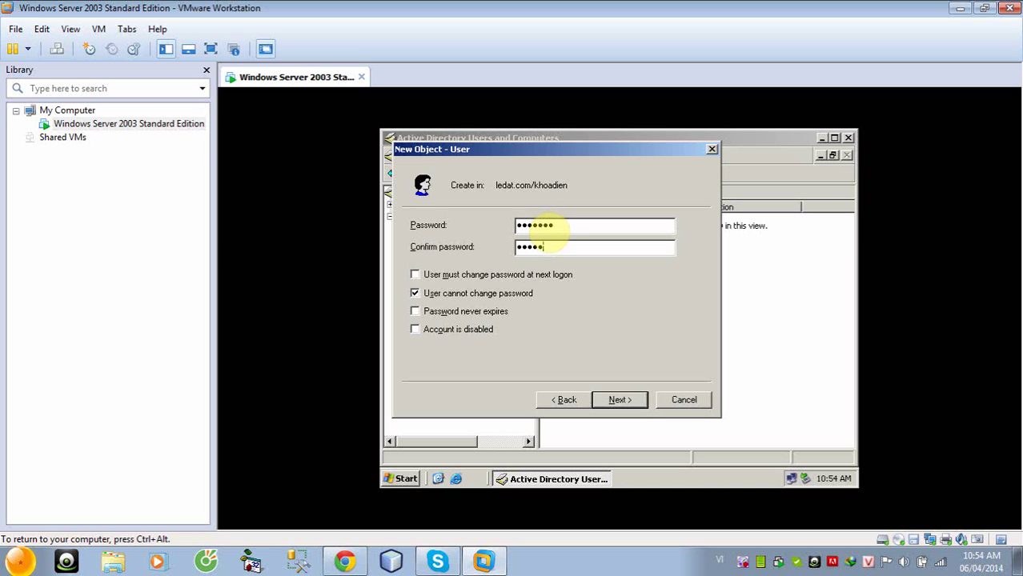
left_click(618, 399)
left_click(617, 400)
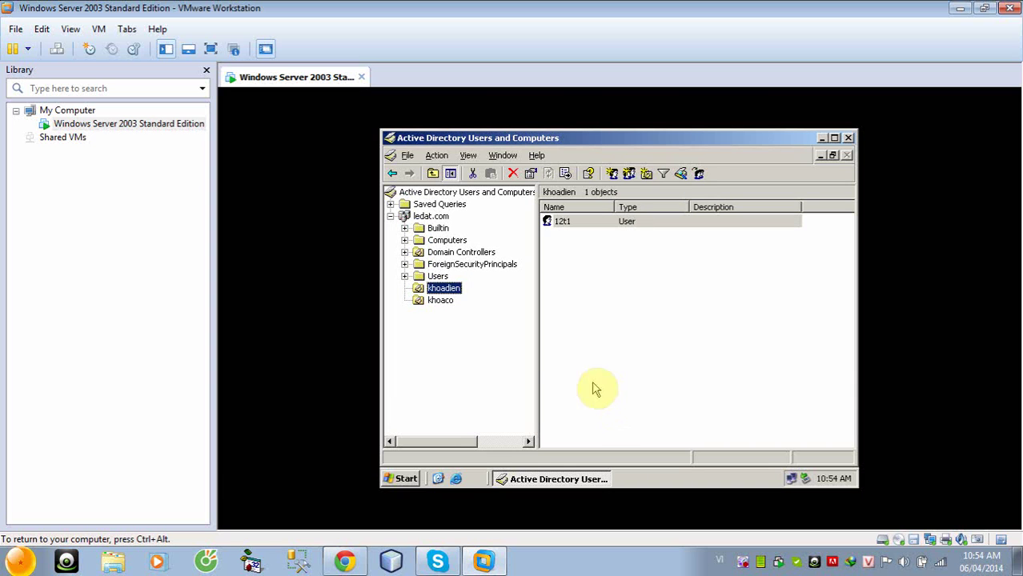
Create user 12t2 in khoadien the same way, then select both 12t1 and 12t2
right_click(440, 290)
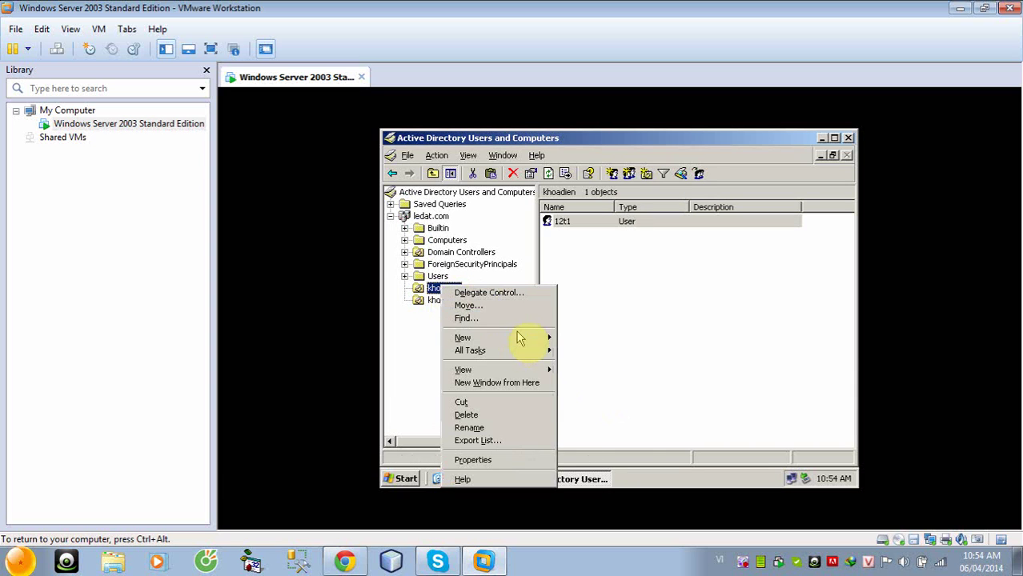
mouse_move(538, 339)
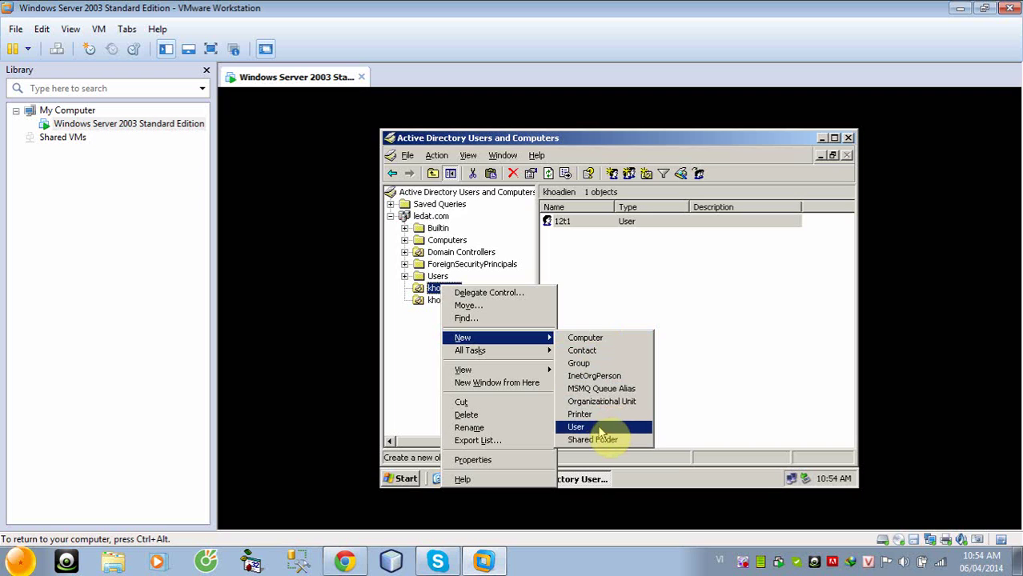
left_click(602, 432)
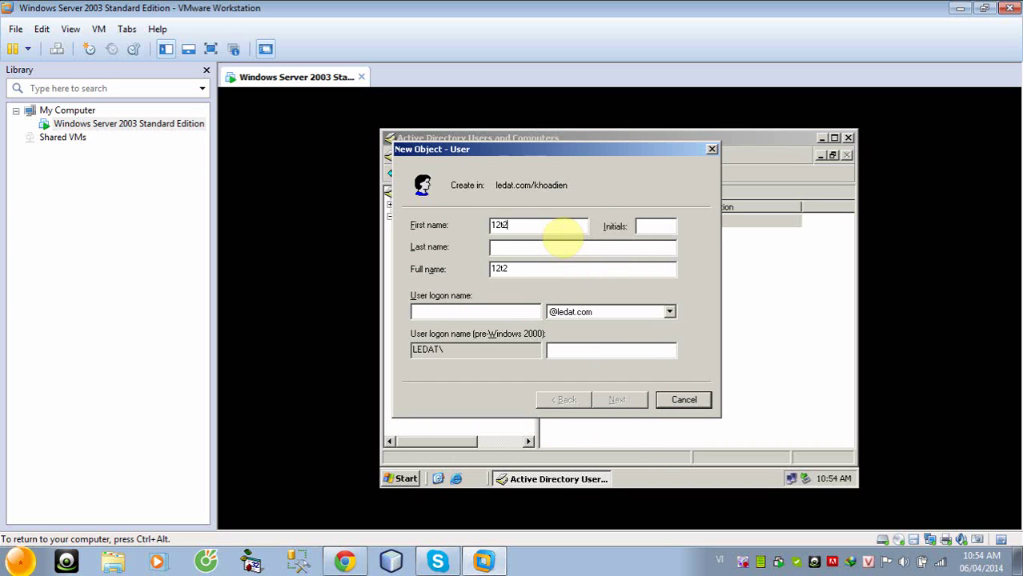
left_click(452, 312)
type("12t2")
left_click(621, 400)
left_click(415, 275)
left_click(415, 293)
left_click(537, 228)
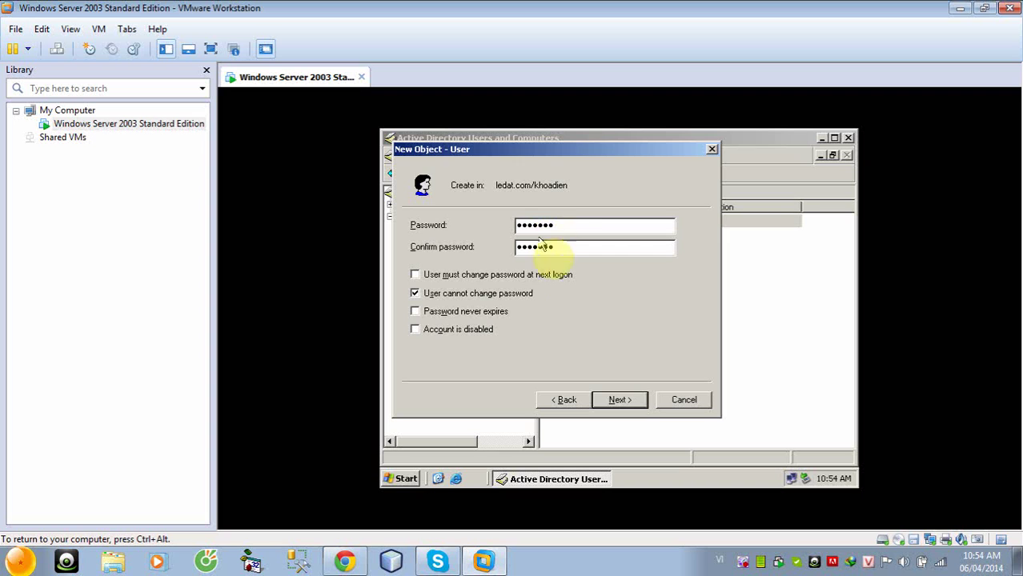
left_click(607, 400)
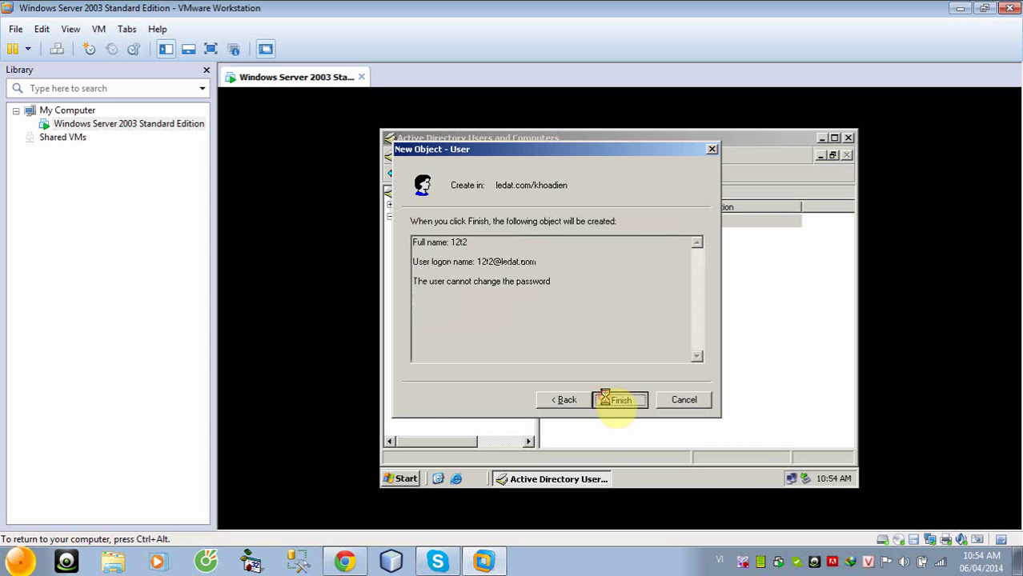
left_click(608, 401)
left_click(592, 316)
left_click_drag(570, 274, 560, 228)
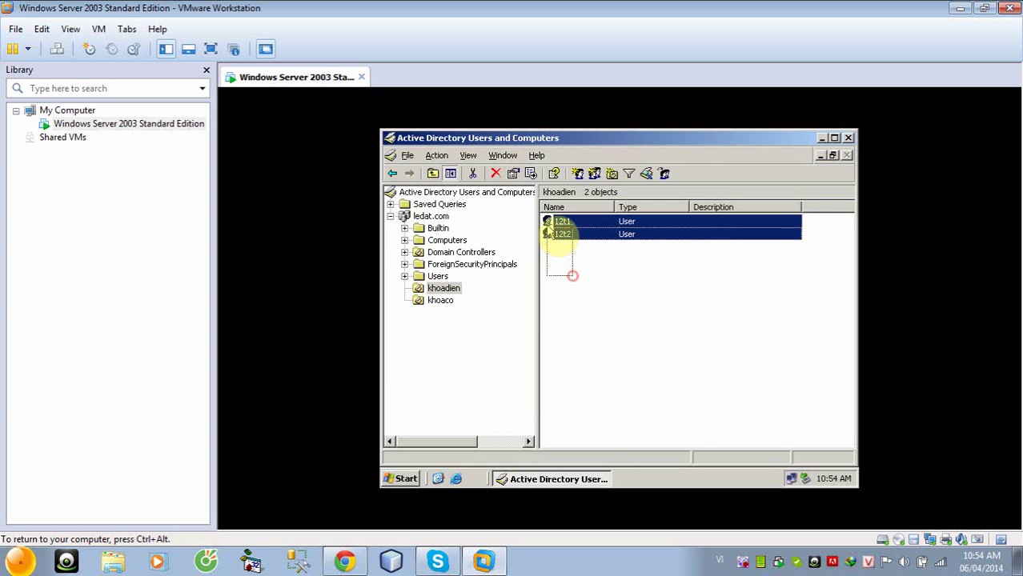
Review the Profile tab of 12t1 and 12t2's shared properties, then close Active Directory Users and Computers
right_click(562, 223)
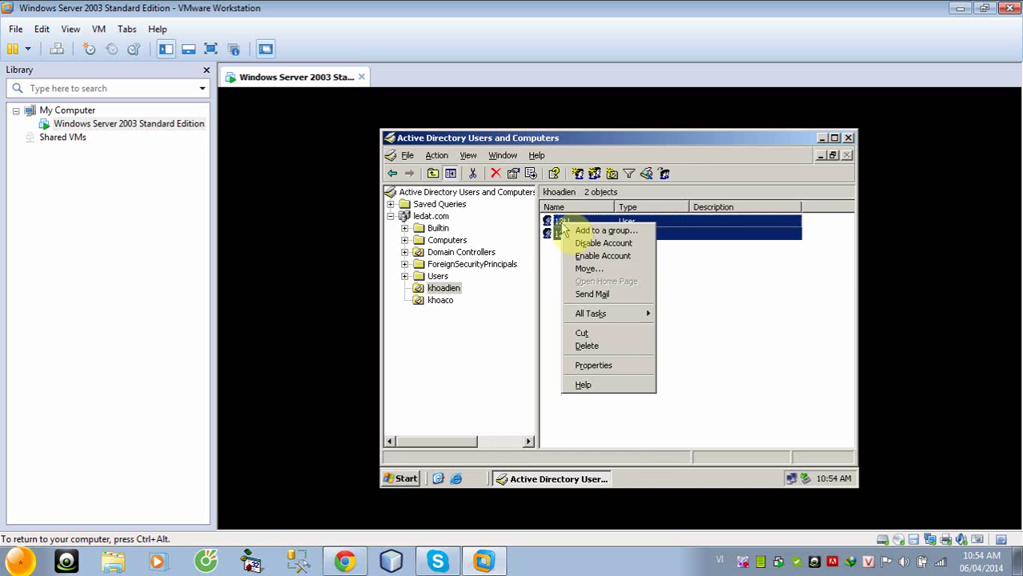
left_click(599, 365)
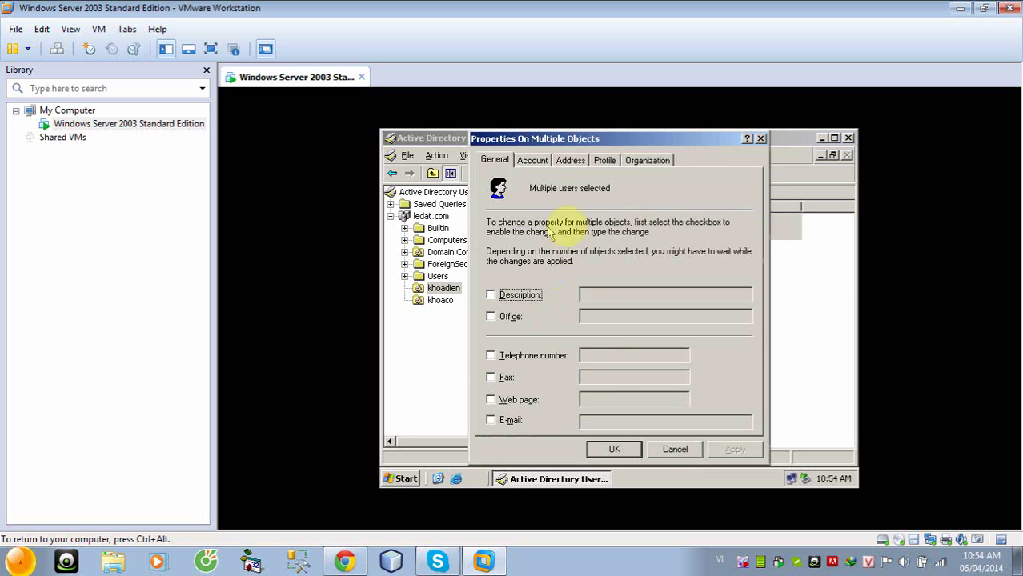
left_click(604, 161)
left_click(524, 238)
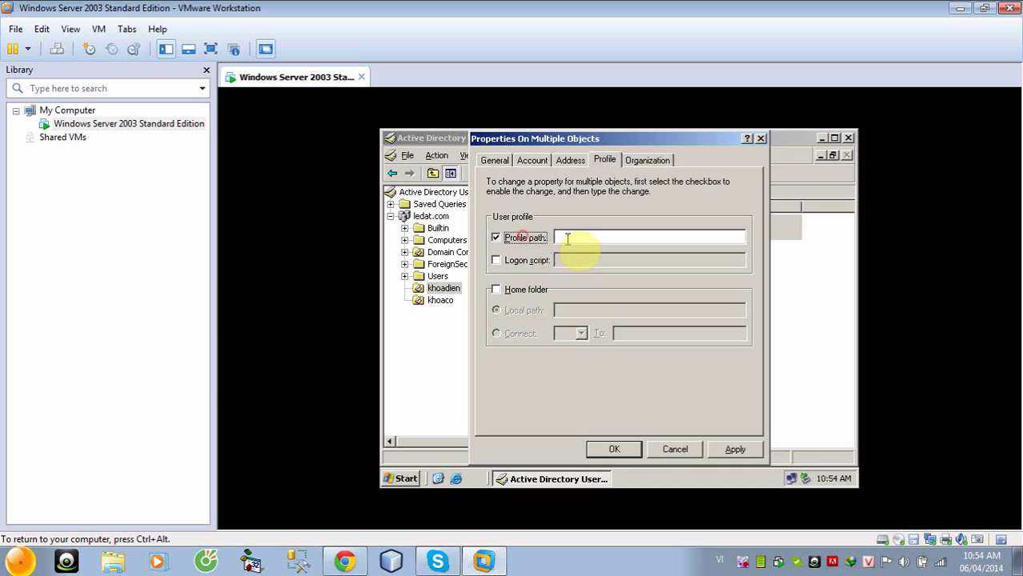
left_click(761, 138)
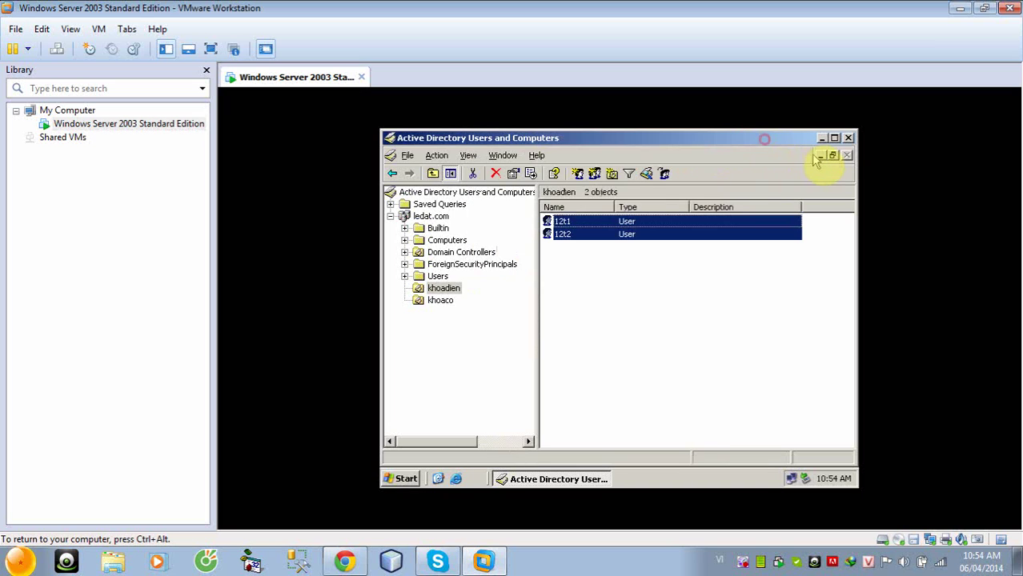
left_click(820, 156)
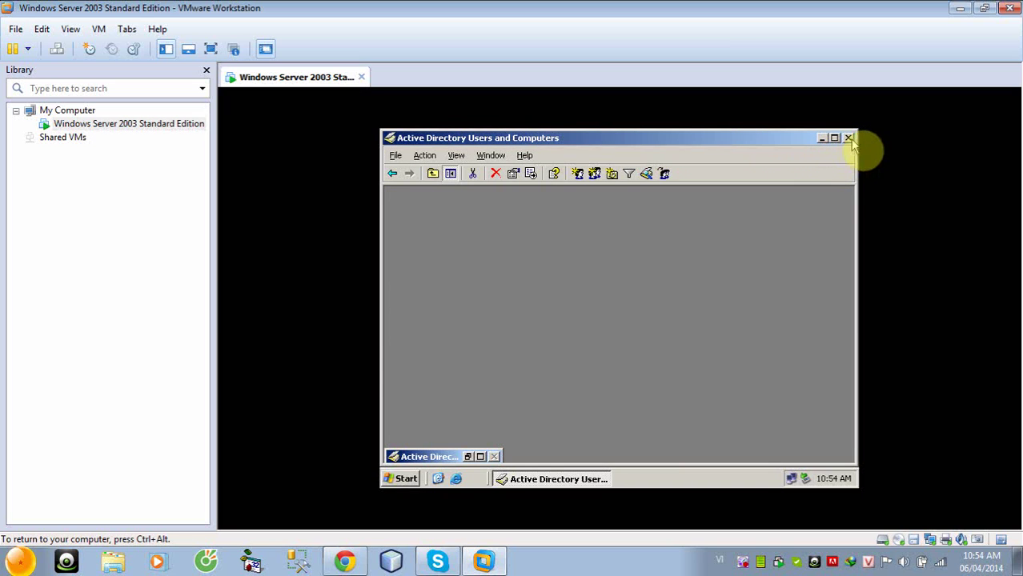
left_click(847, 139)
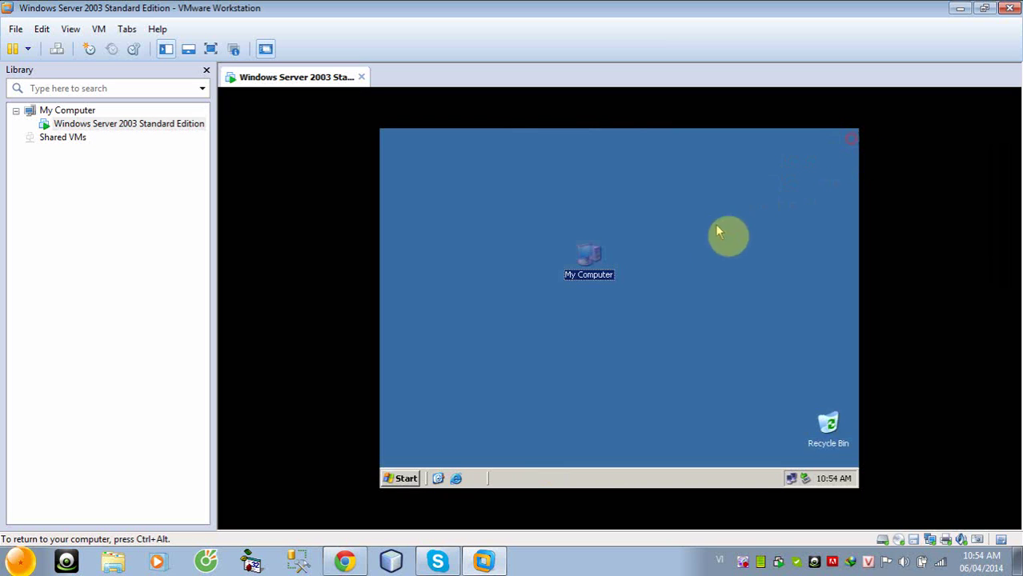
Copy the computer name thanhdat from My Computer's System Properties, then close both dialogs
right_click(590, 277)
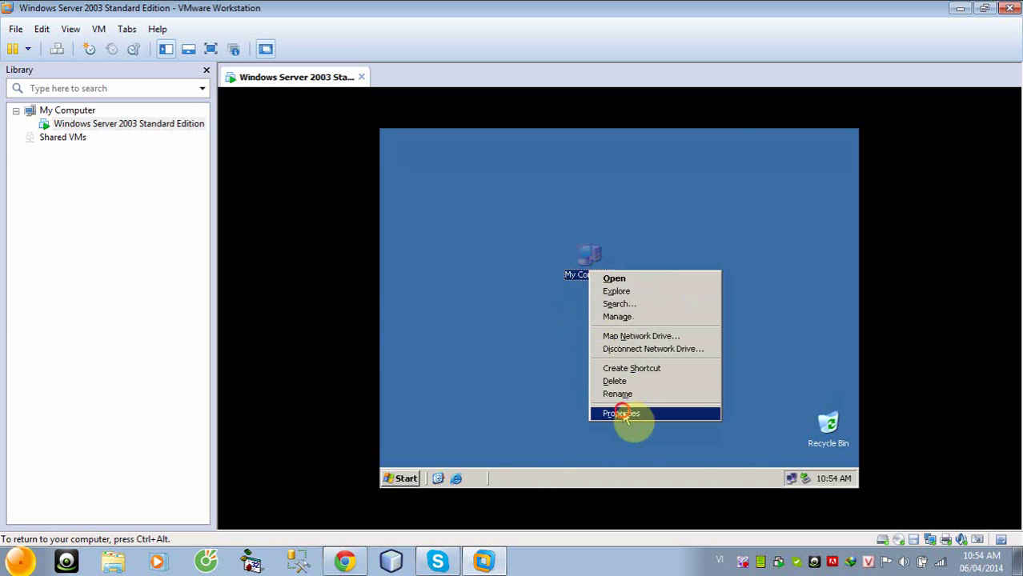
left_click(623, 413)
left_click(557, 173)
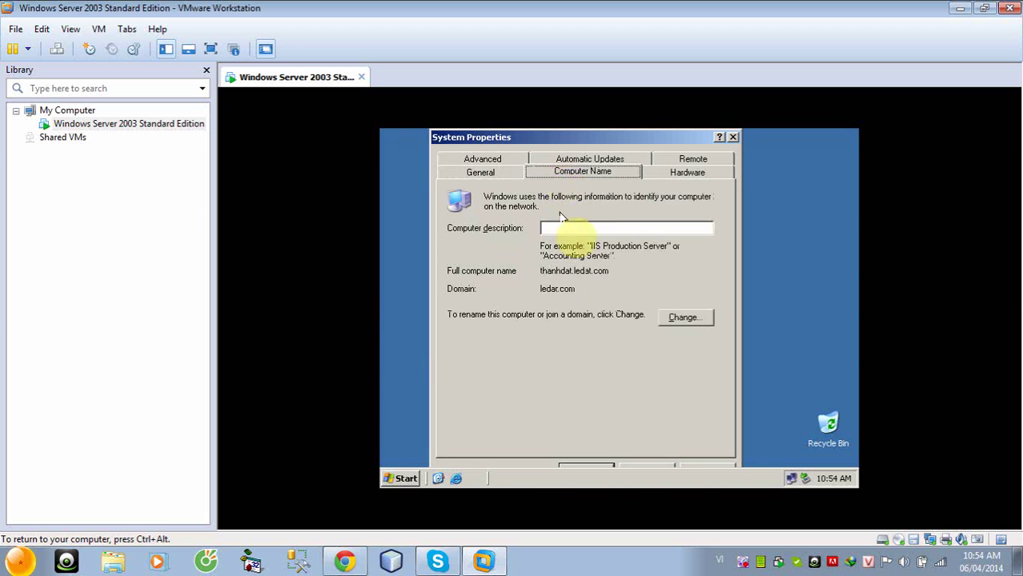
left_click(681, 316)
left_click(588, 358)
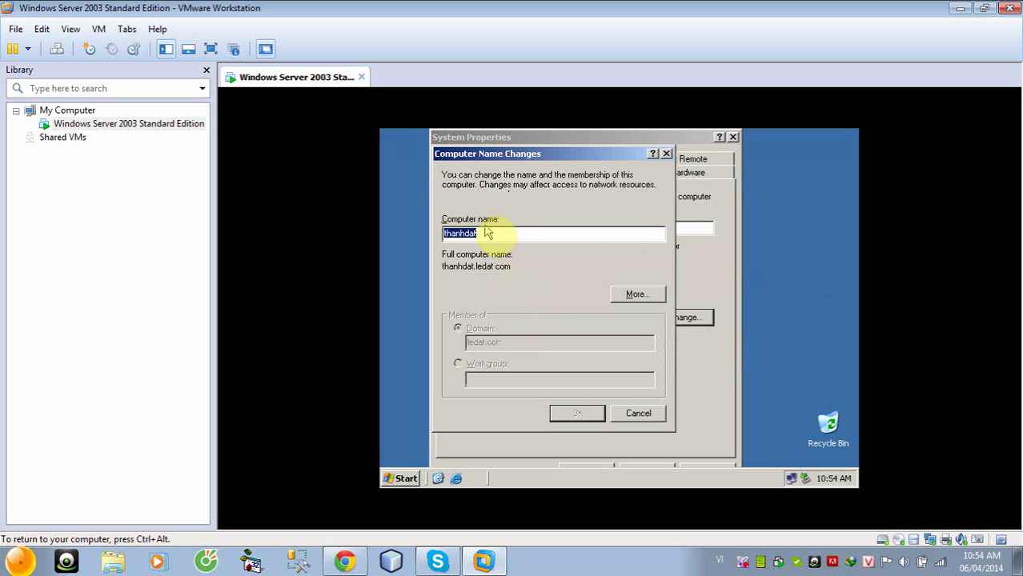
left_click_drag(485, 233, 440, 233)
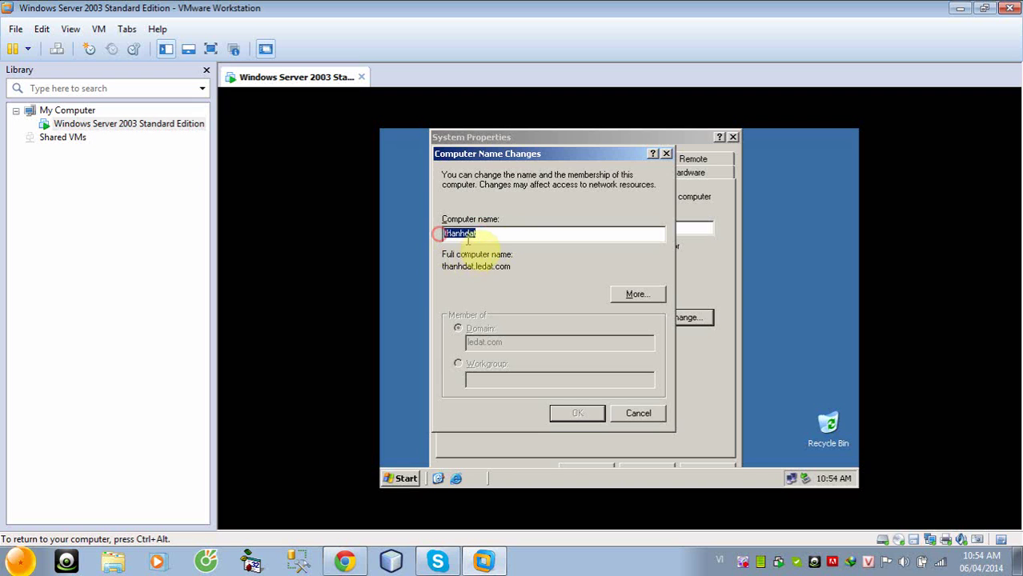
right_click(477, 233)
left_click(492, 276)
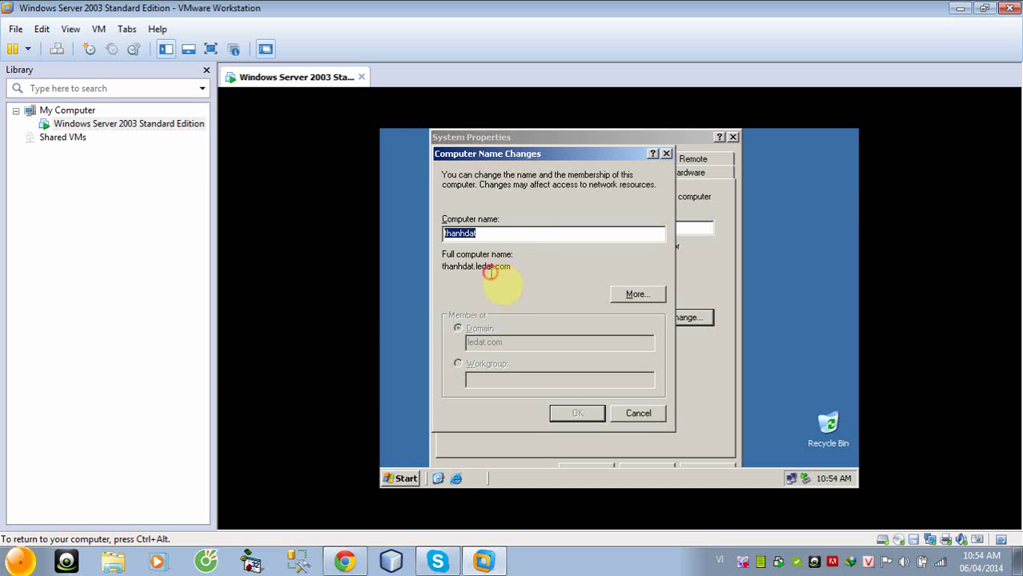
left_click(666, 152)
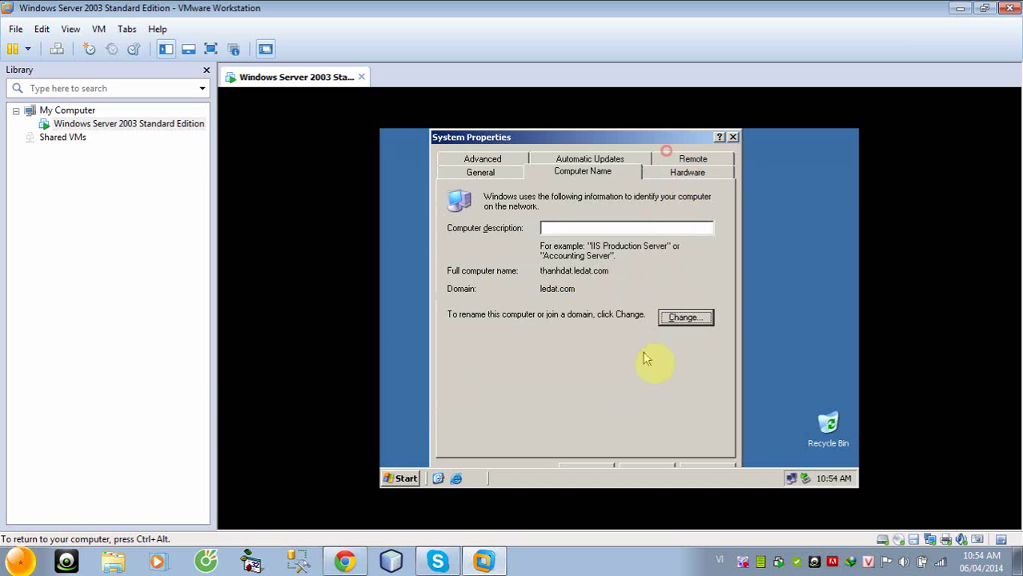
left_click(732, 138)
left_click(629, 281)
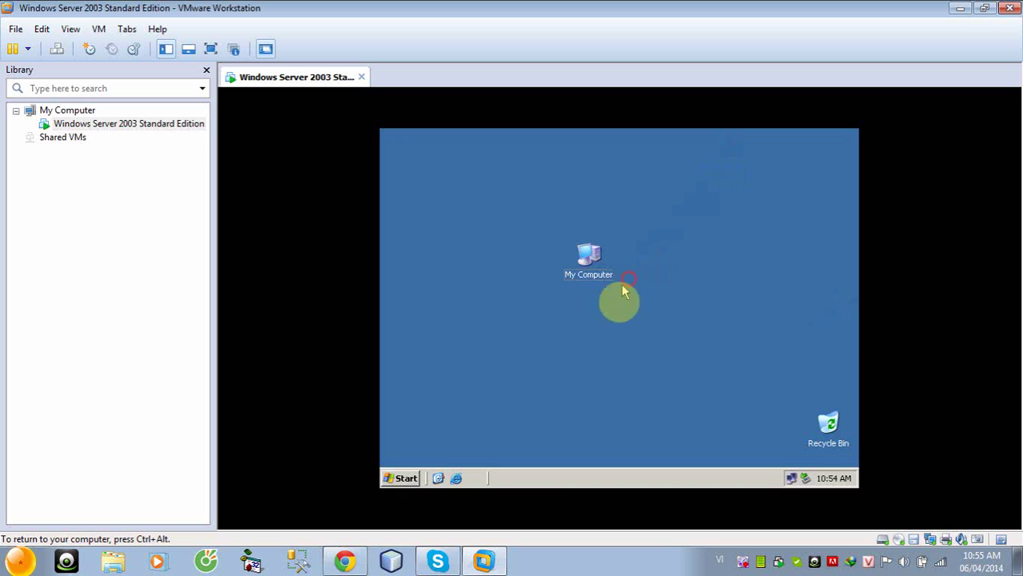
Reopen Active Directory Users and Computers from Administrative Tools and select users 12t1 and 12t2
left_click(400, 479)
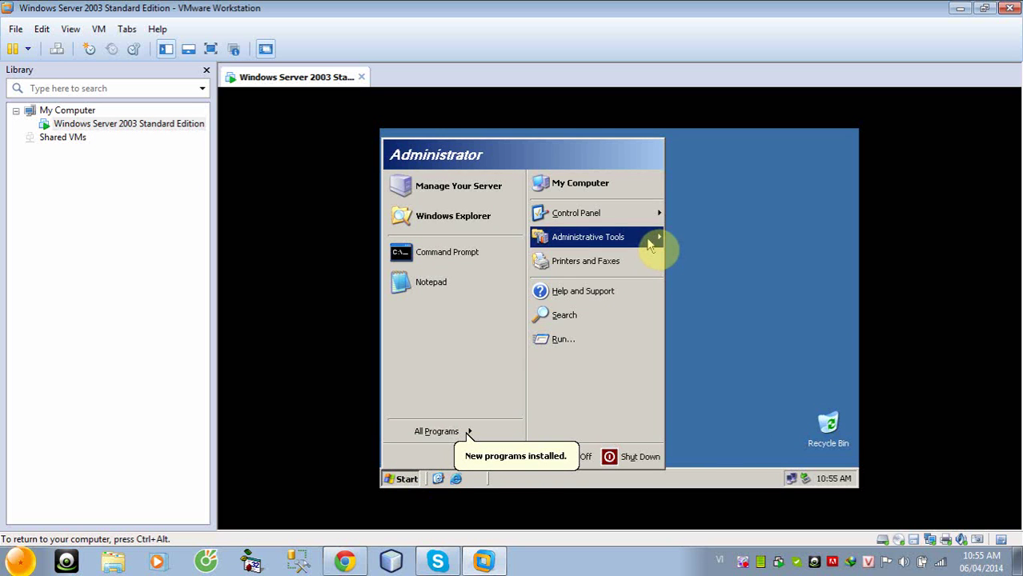
mouse_move(653, 238)
left_click(747, 169)
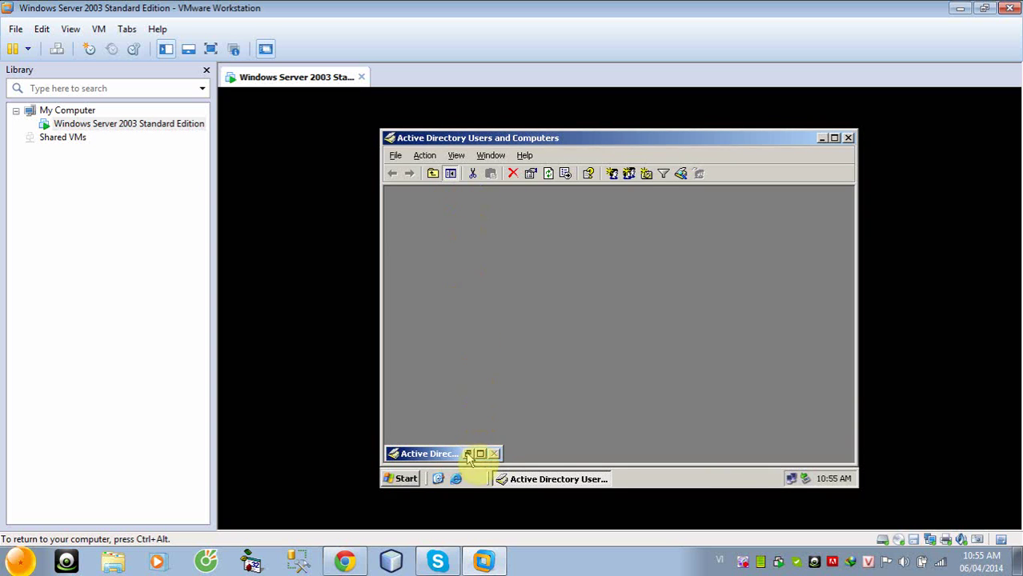
left_click(469, 454)
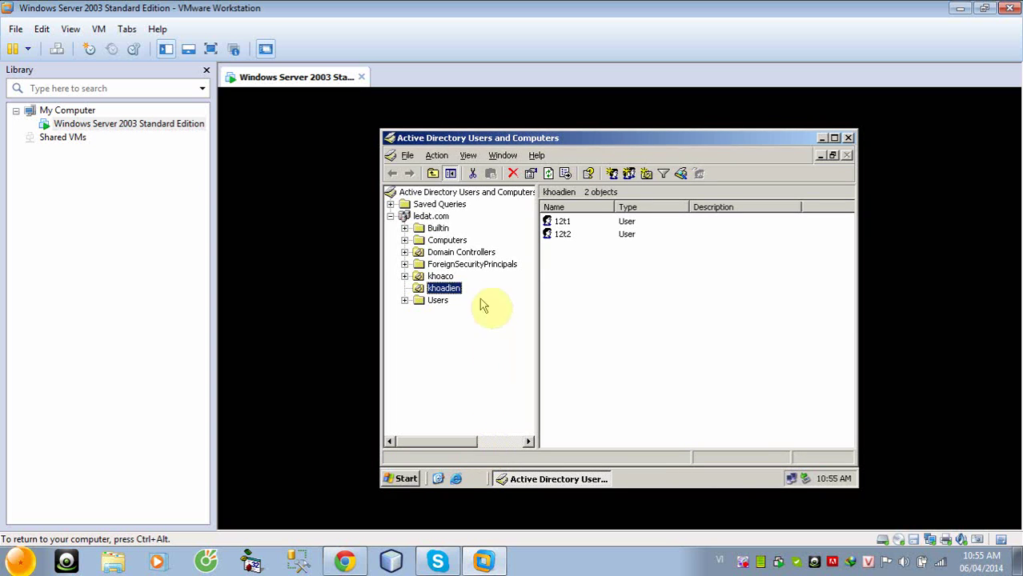
left_click_drag(570, 255, 561, 225)
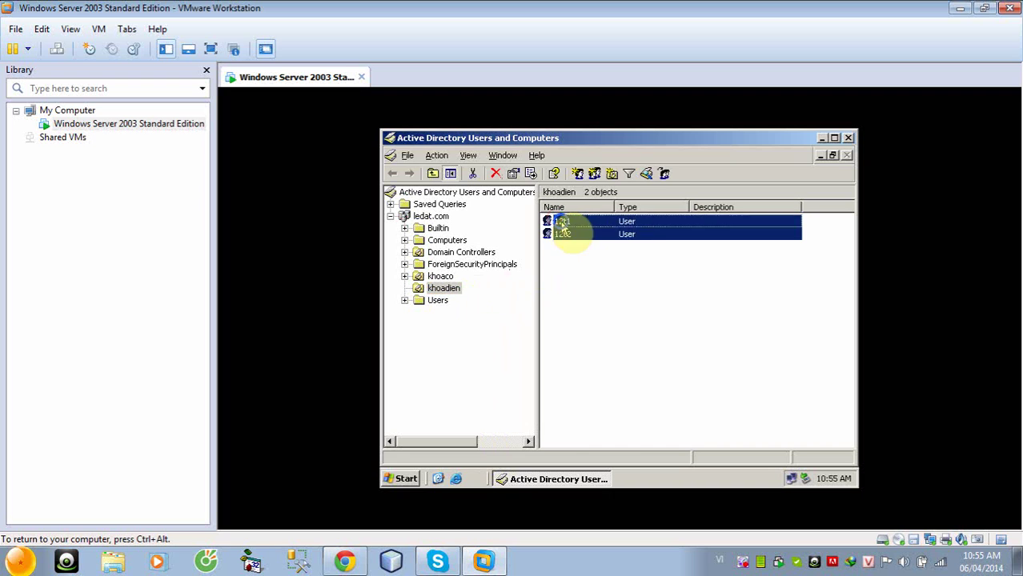
Set the profile path \\thanhdat\data\%username% for both khoadien users
right_click(562, 224)
left_click(601, 368)
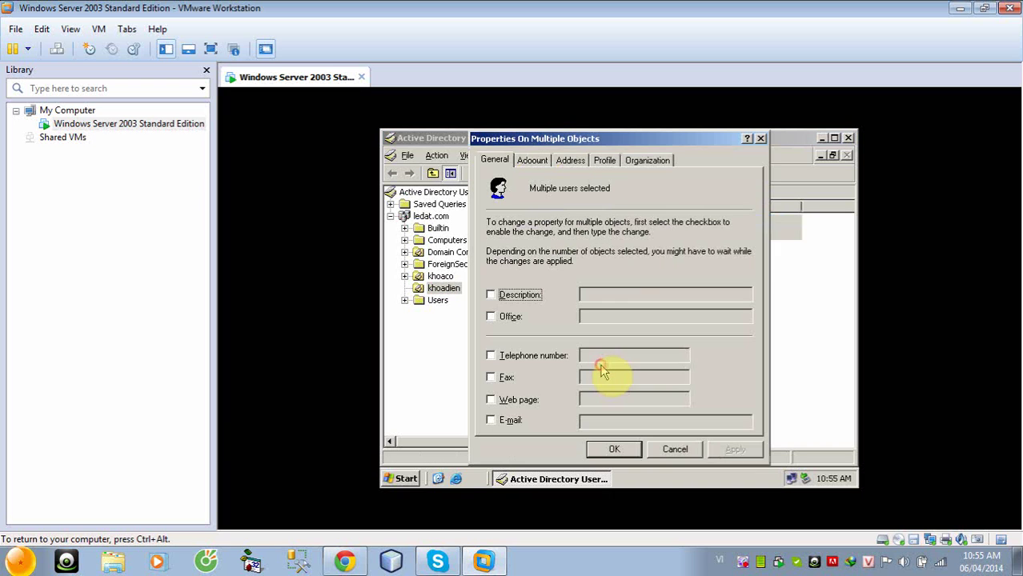
left_click(604, 160)
left_click(507, 237)
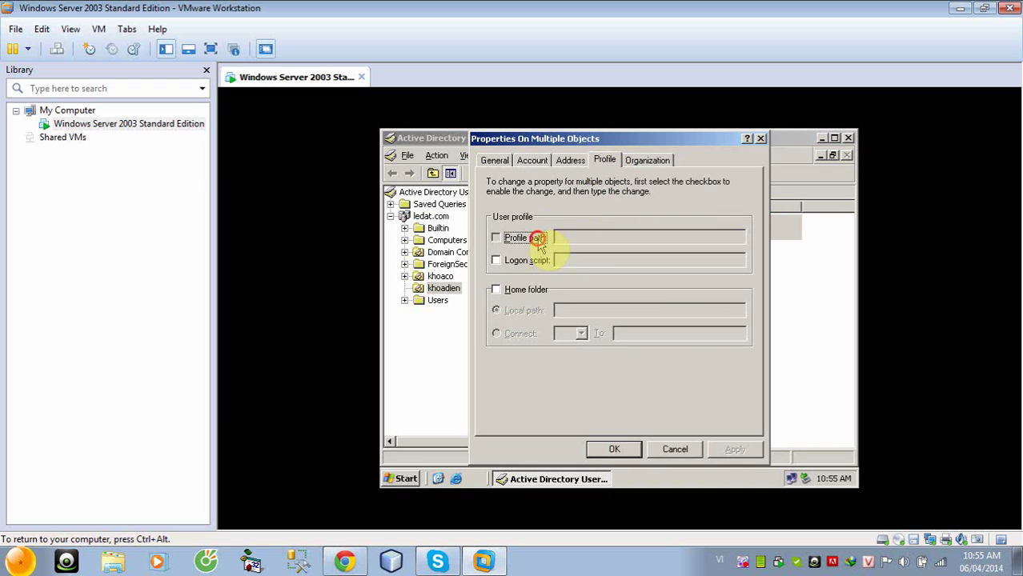
left_click(582, 239)
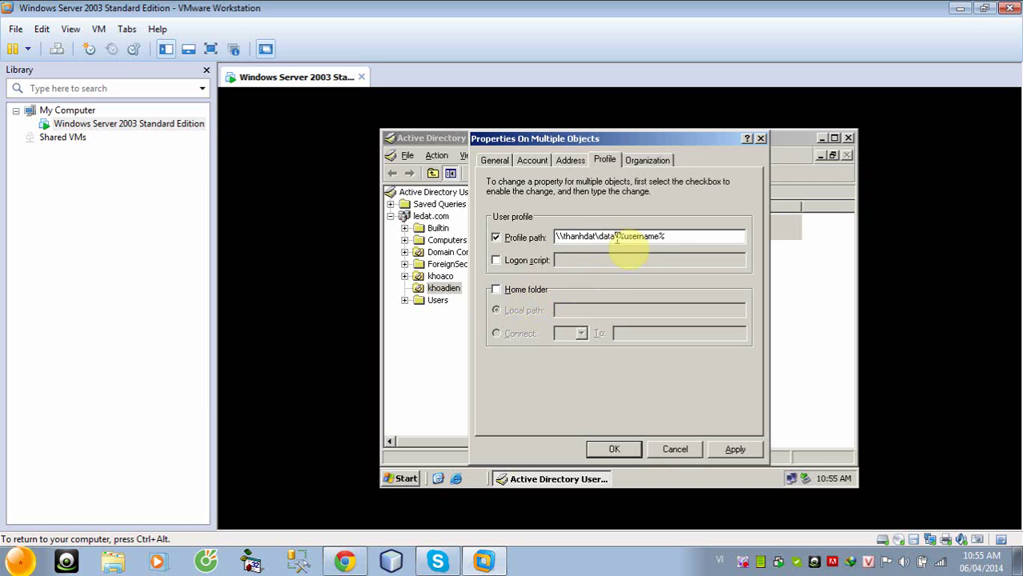
left_click_drag(617, 237, 558, 237)
left_click(610, 237)
left_click_drag(612, 237, 557, 237)
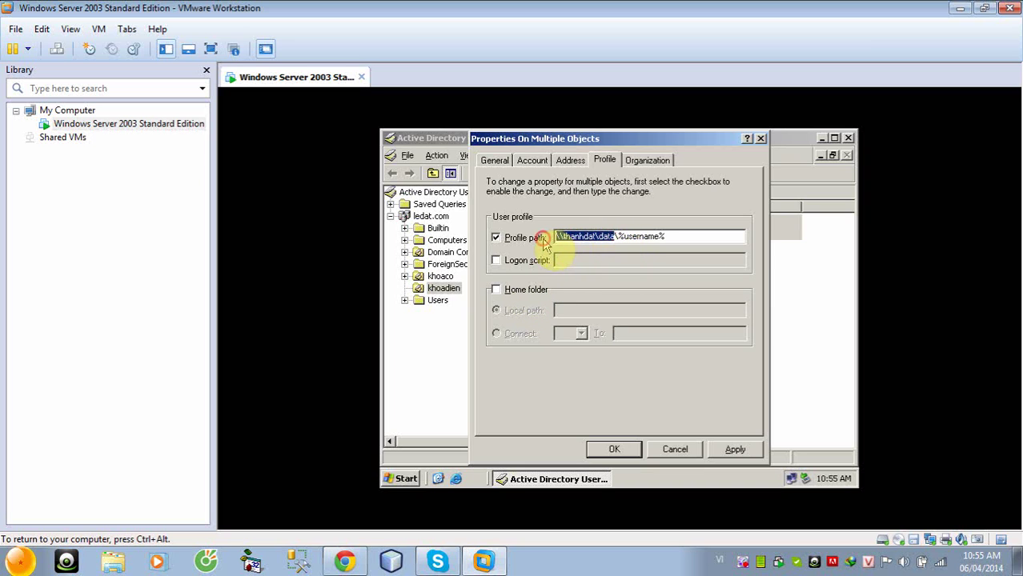
Map their home folder to drive Z: on \\thanhdat\data and apply the settings
left_click(497, 291)
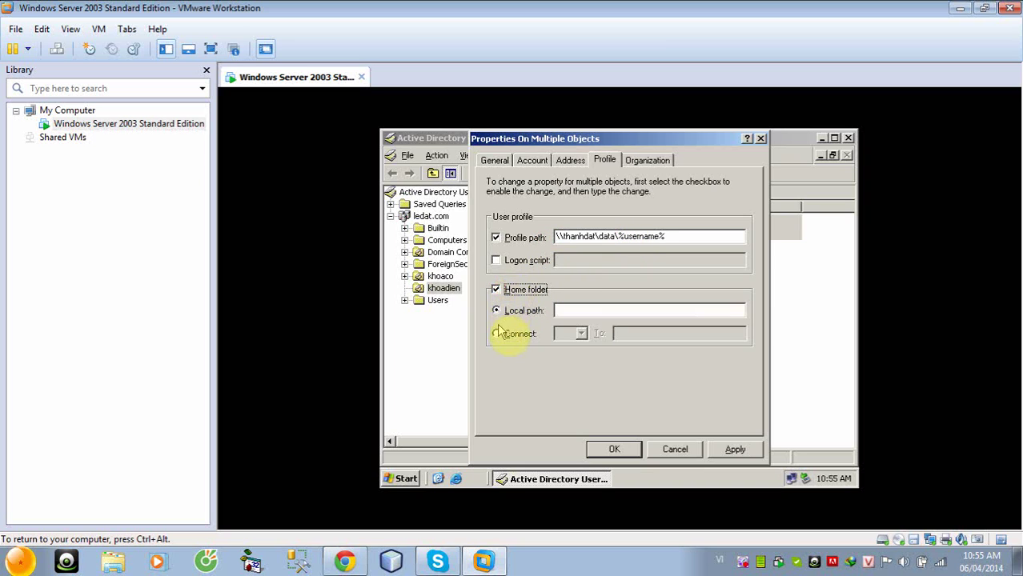
left_click(497, 334)
left_click(637, 334)
key("ctrl+v")
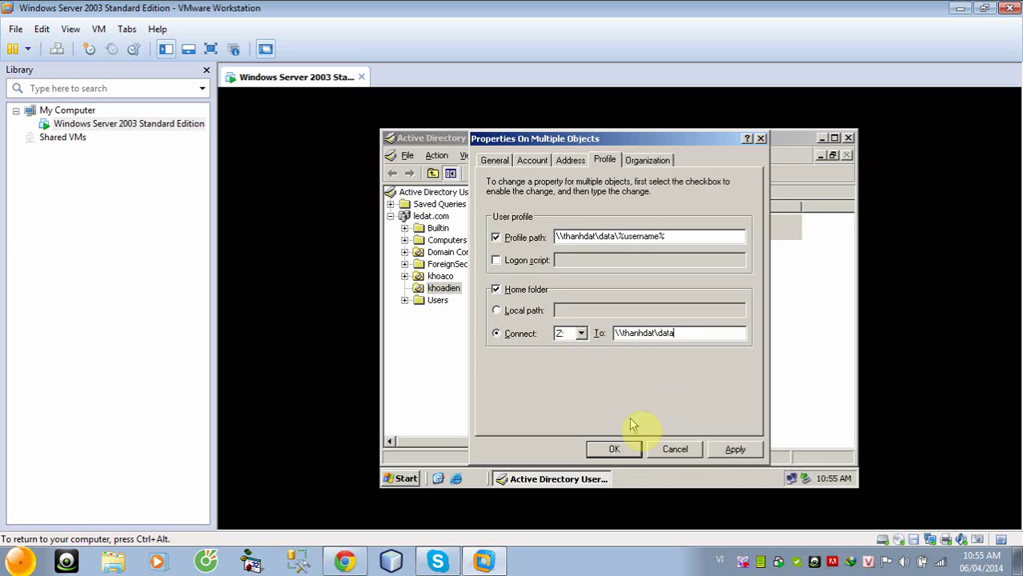
left_click(725, 453)
left_click(618, 373)
left_click(611, 448)
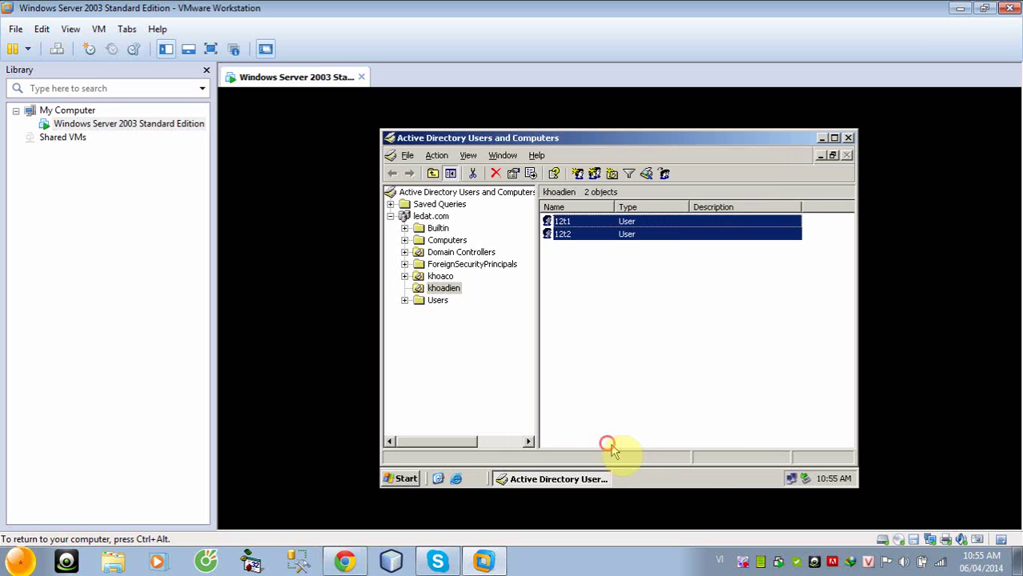
Close ADUC and open the Windows XP Professional virtual machine from the Downloads folder
left_click(849, 138)
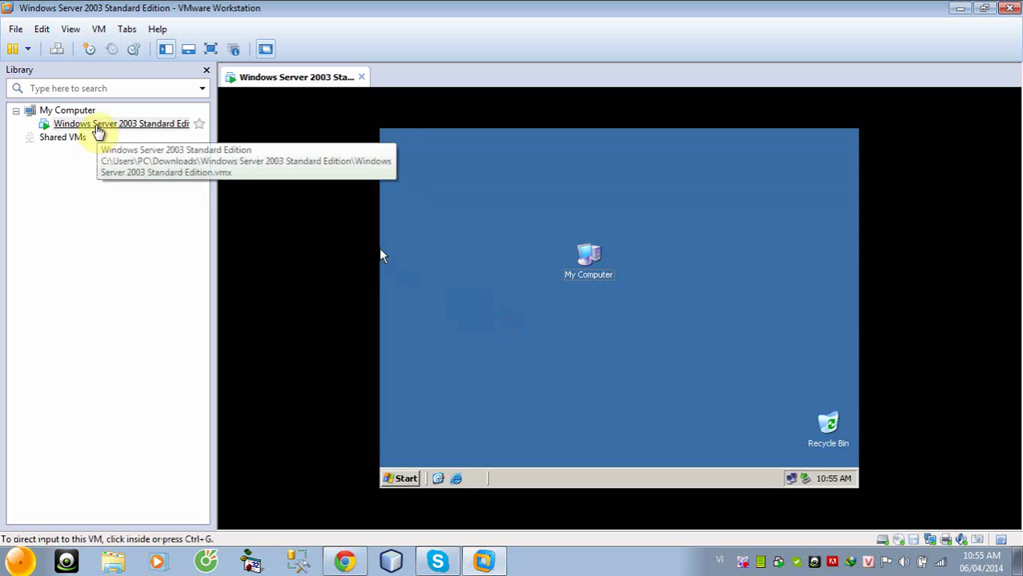
left_click(16, 29)
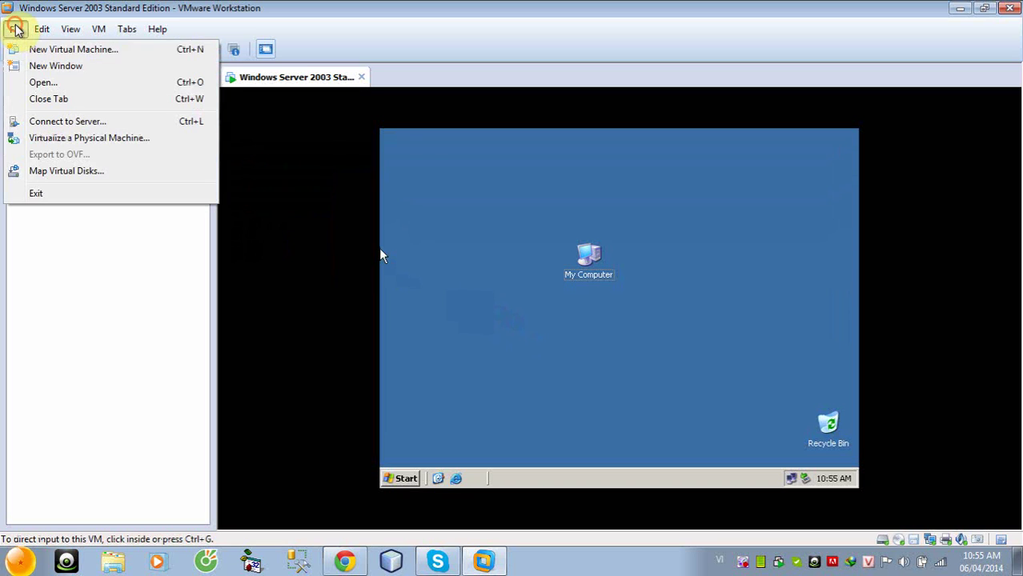
left_click(41, 83)
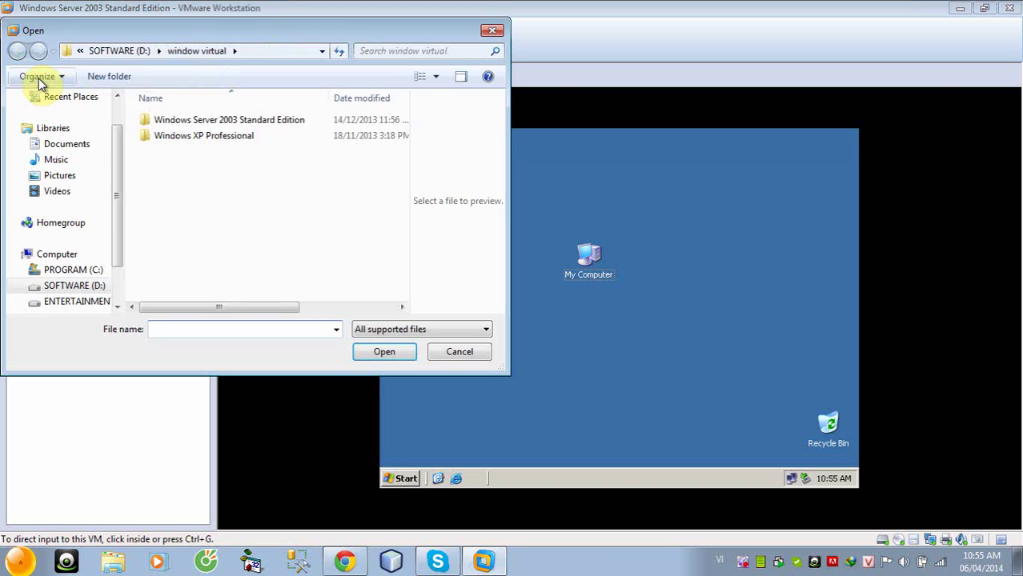
left_click(183, 138)
left_click(192, 173)
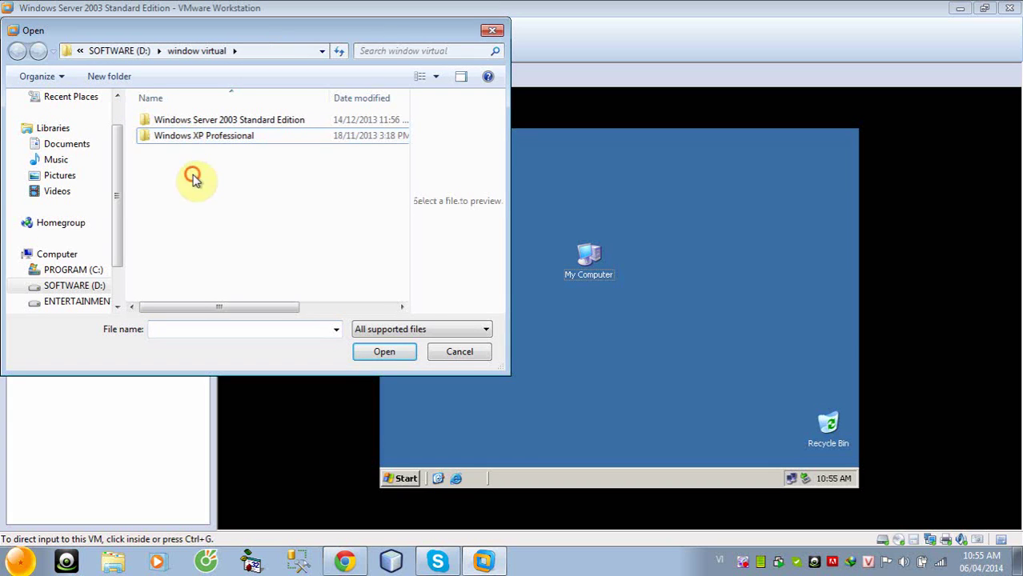
scroll(119, 180, "up", 1)
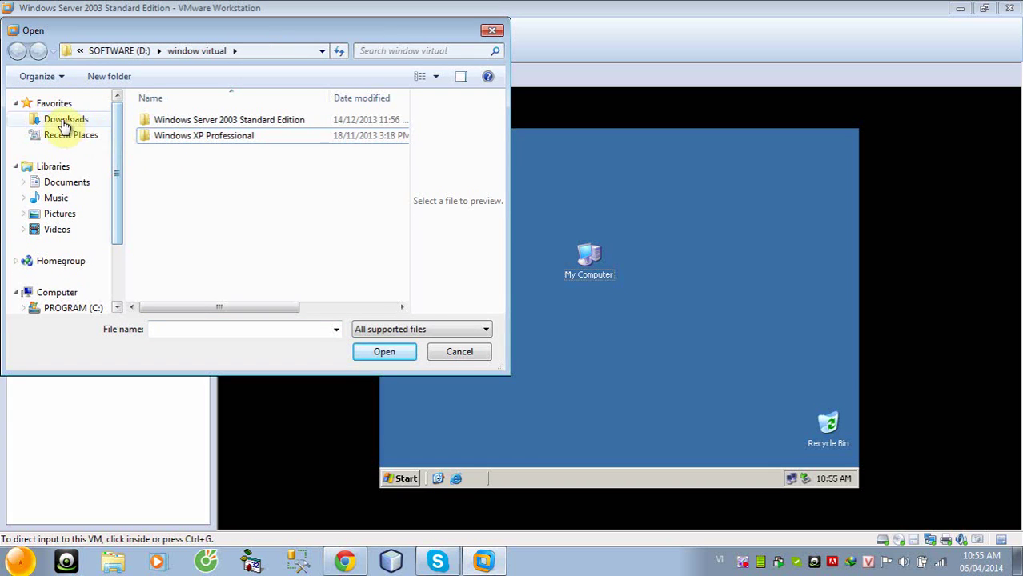
left_click(48, 119)
double_click(204, 216)
double_click(190, 130)
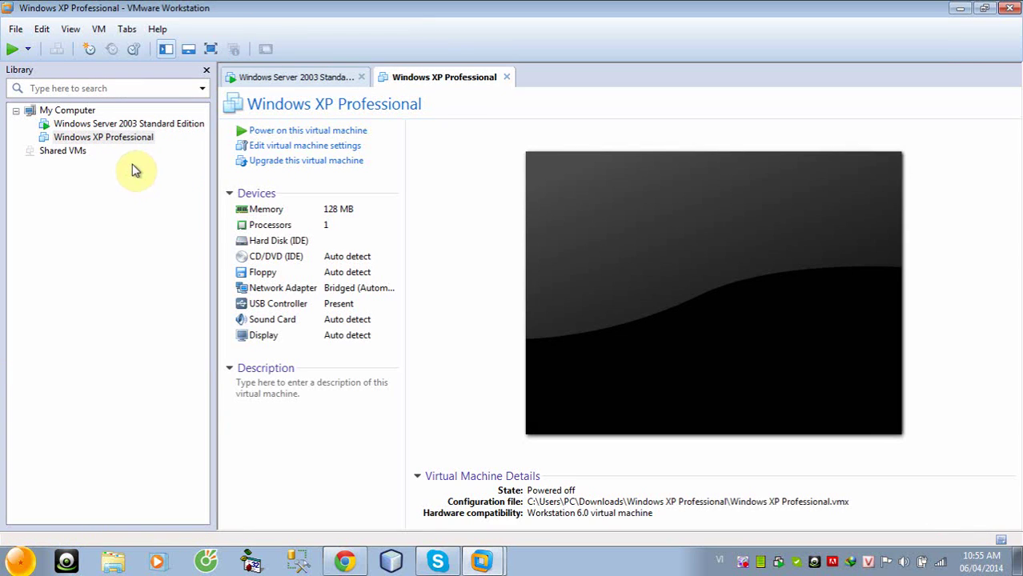
Switch the Windows XP machine's network adapter to Host-only in its settings
right_click(109, 137)
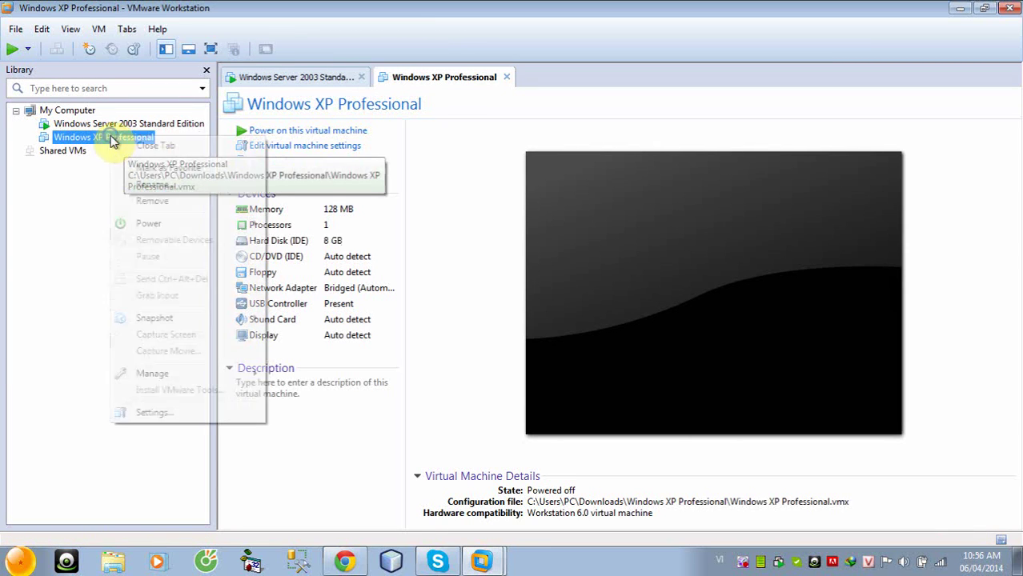
left_click(154, 414)
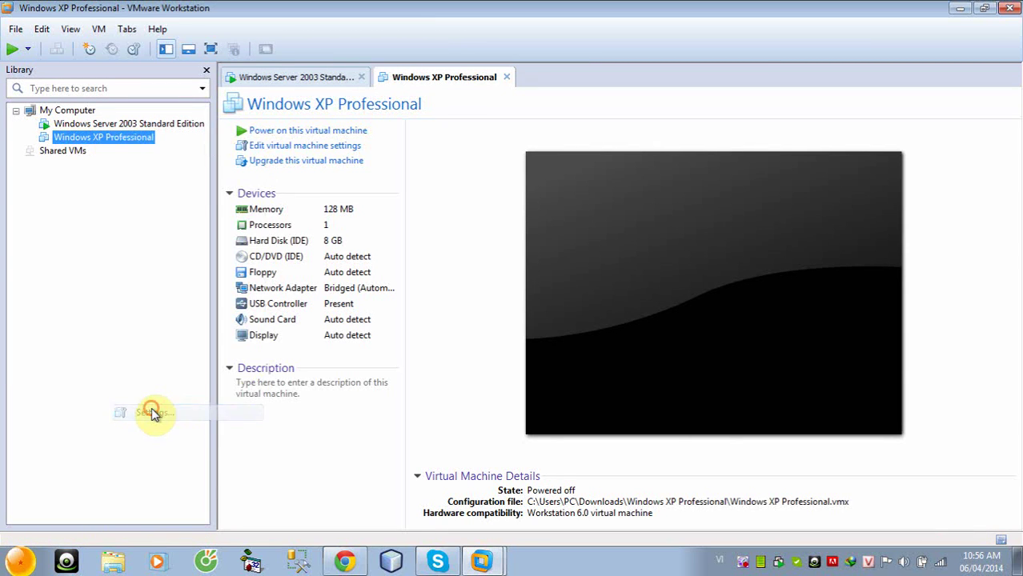
left_click(297, 182)
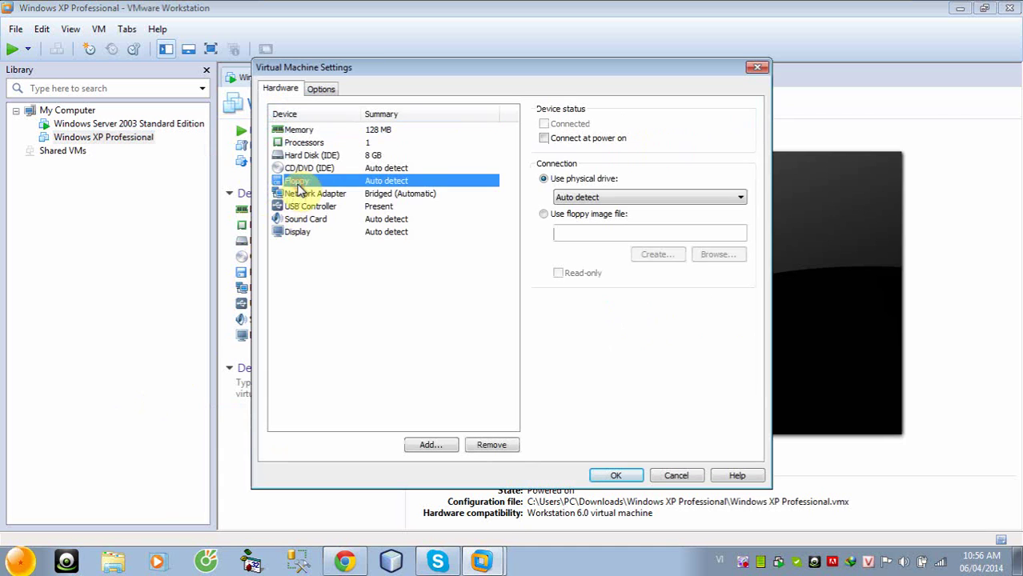
left_click(304, 194)
left_click(556, 233)
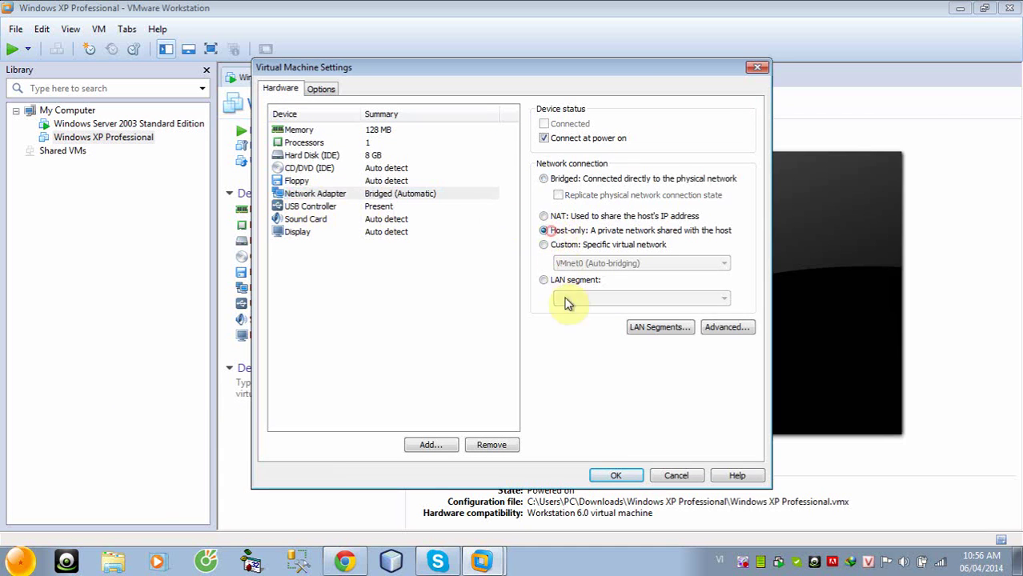
left_click(616, 475)
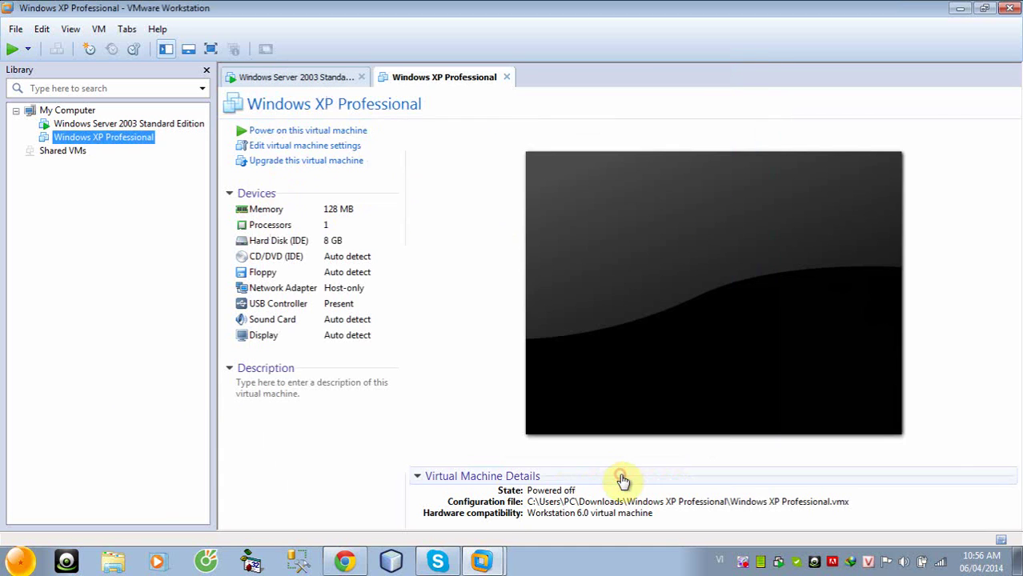
Power on the Windows XP machine, answer 'I copied it', and view it full screen
left_click(277, 131)
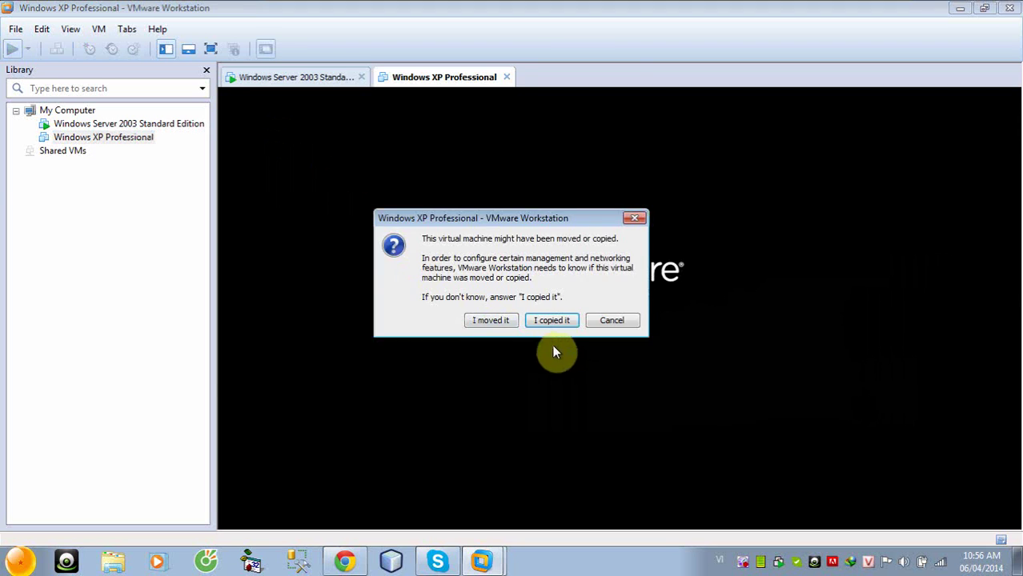
left_click(552, 320)
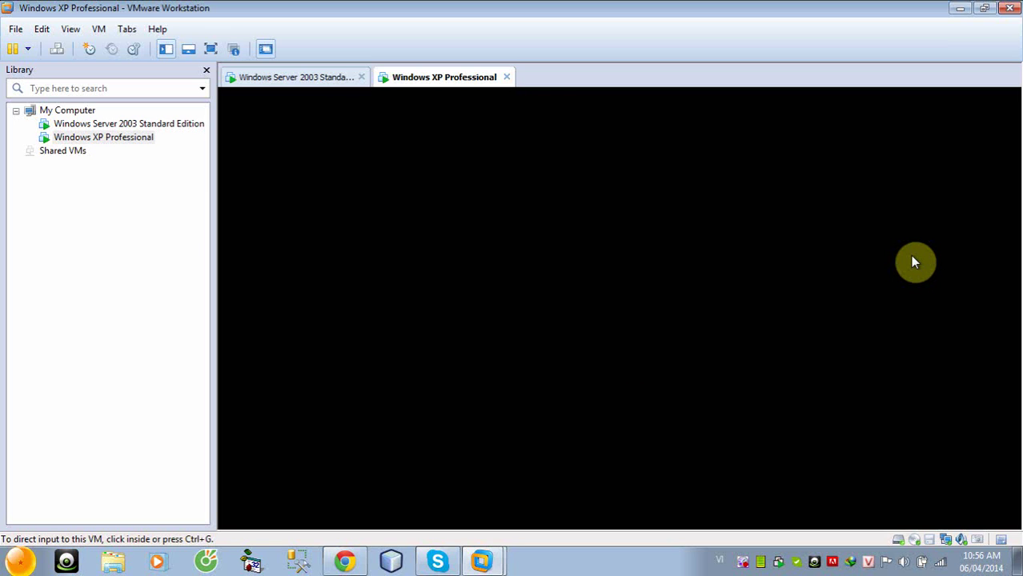
left_click(211, 49)
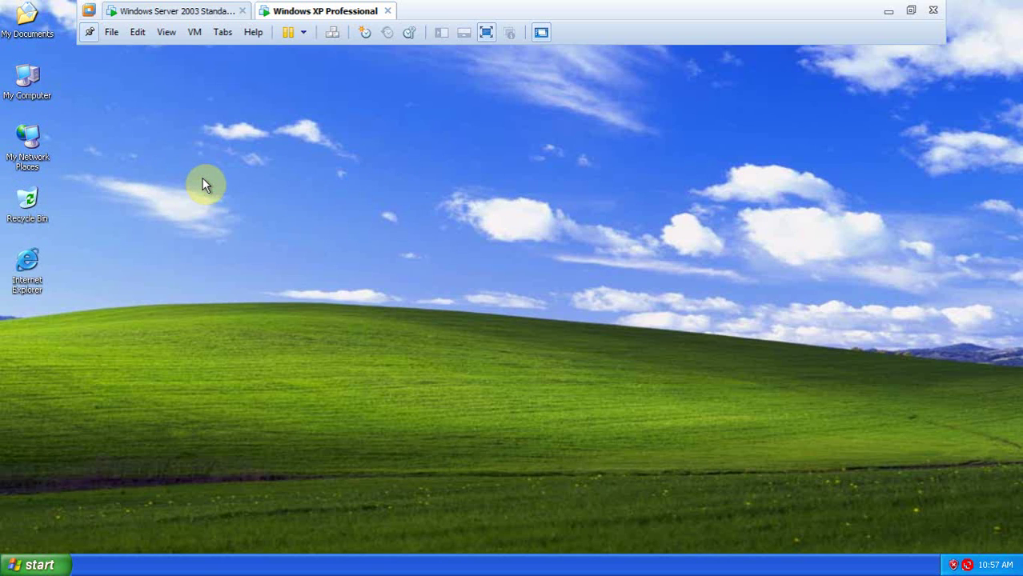
Enable the disabled Local Area Connection from My Network Places properties
left_click(75, 167)
left_click(150, 178)
left_click(28, 162)
right_click(29, 162)
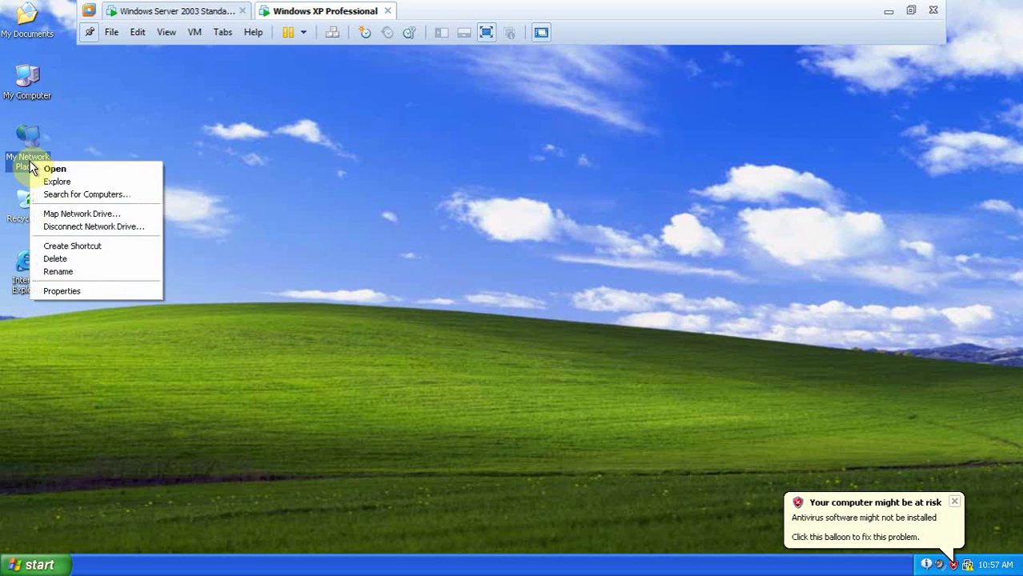
left_click(68, 292)
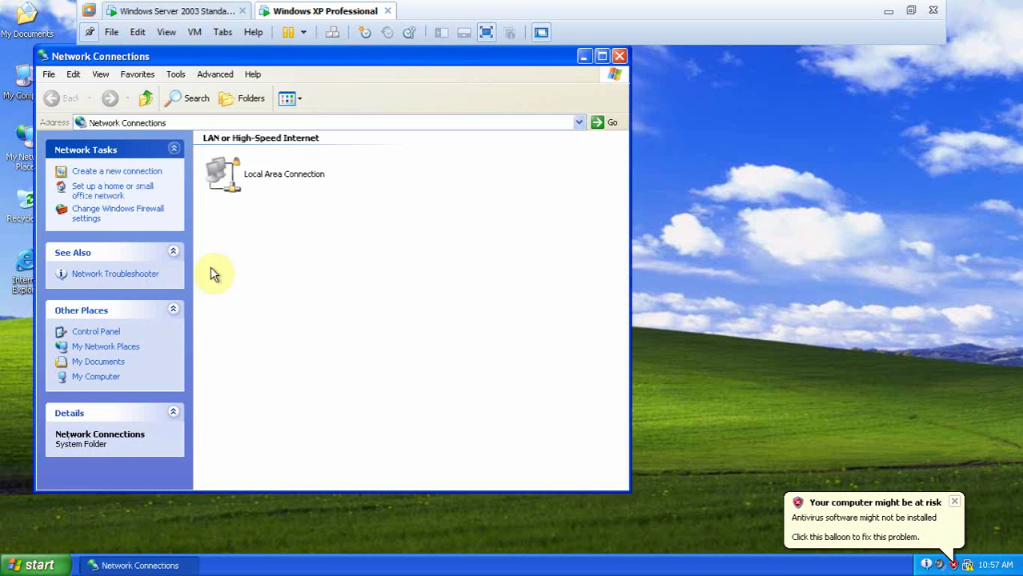
double_click(261, 180)
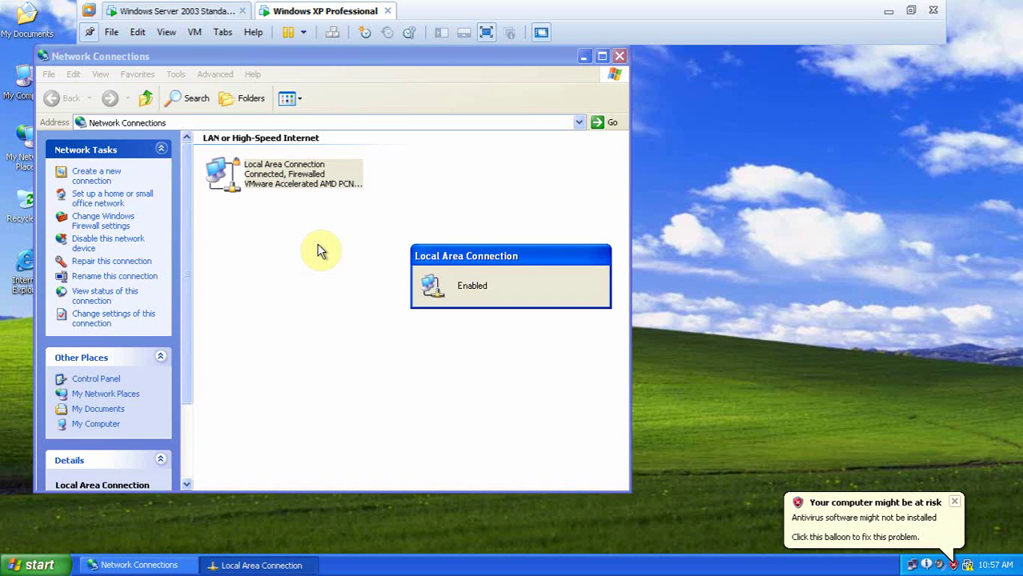
Set the connection's preferred DNS server to 192.168.1.1 in TCP/IP properties and close the windows
right_click(296, 175)
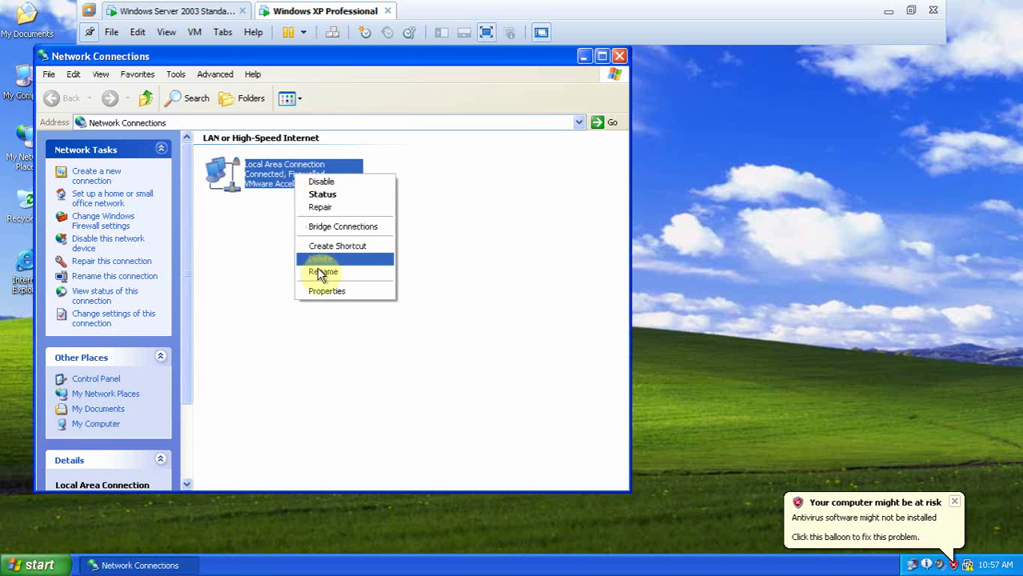
left_click(328, 291)
double_click(169, 245)
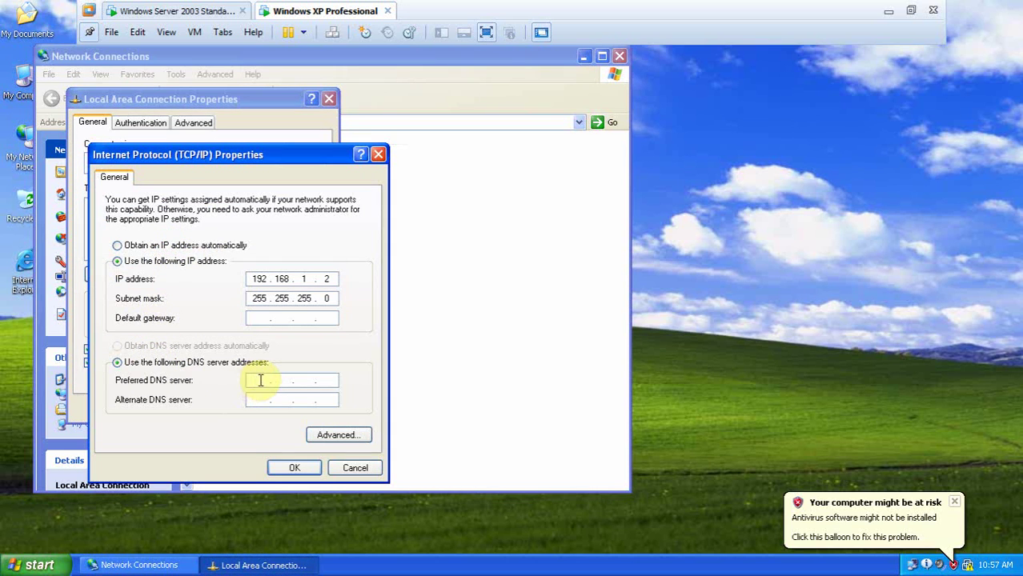
left_click(262, 380)
type("1921")
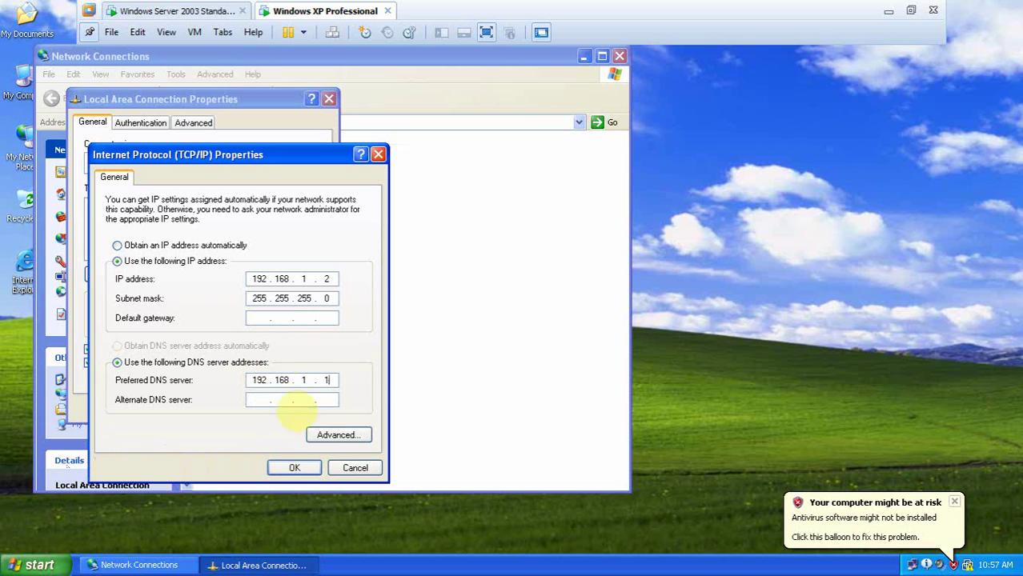
left_click(294, 467)
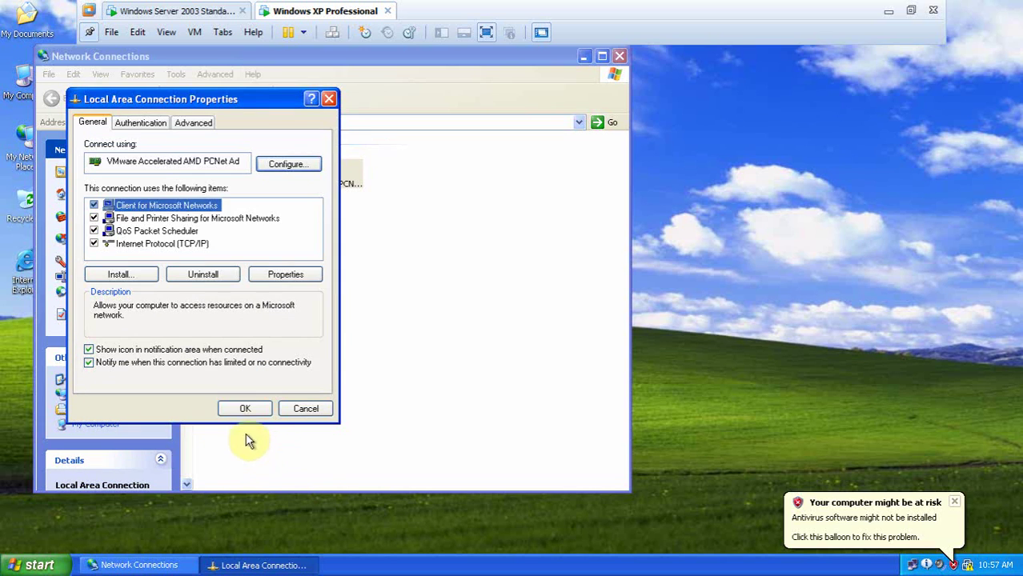
key("Return")
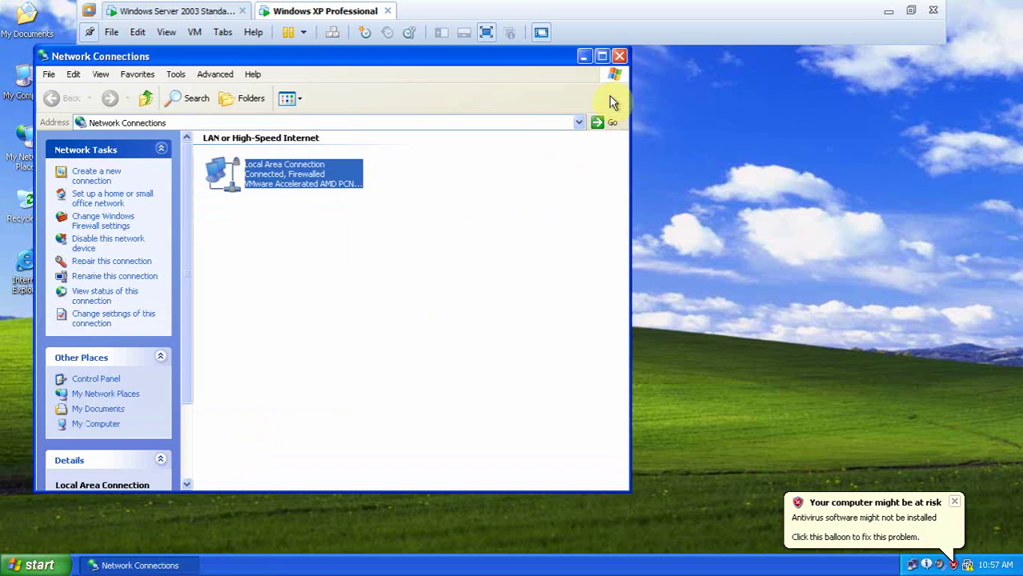
left_click(620, 57)
Open the XP guest's Computer Name Changes dialog from My Computer Properties and set membership to Domain
right_click(34, 81)
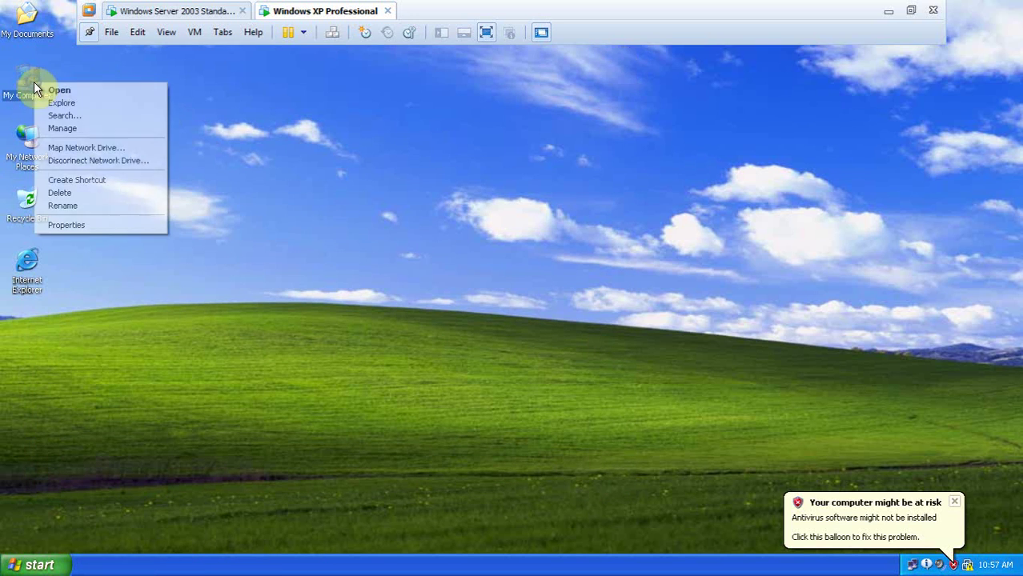
left_click(78, 227)
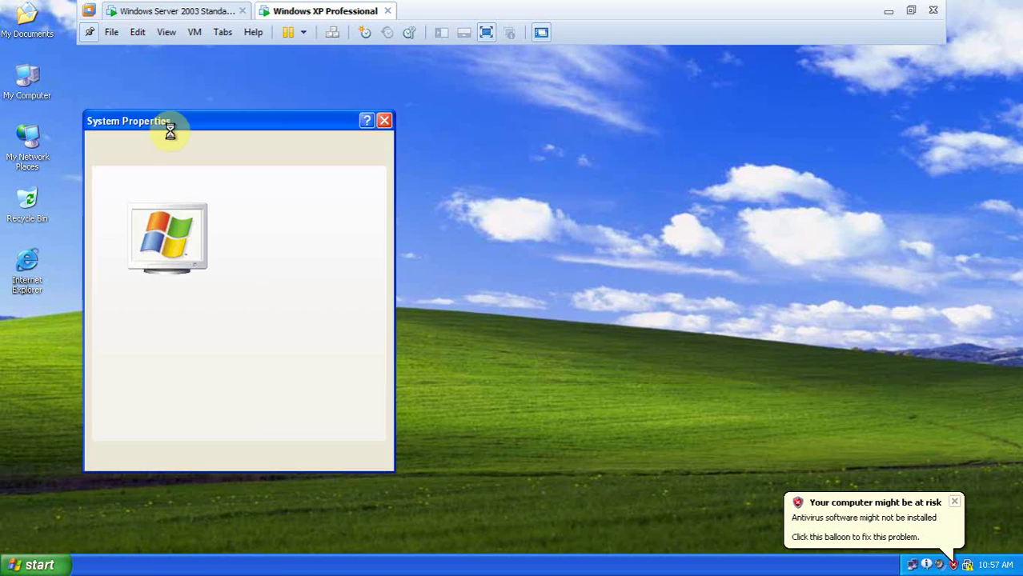
left_click(208, 159)
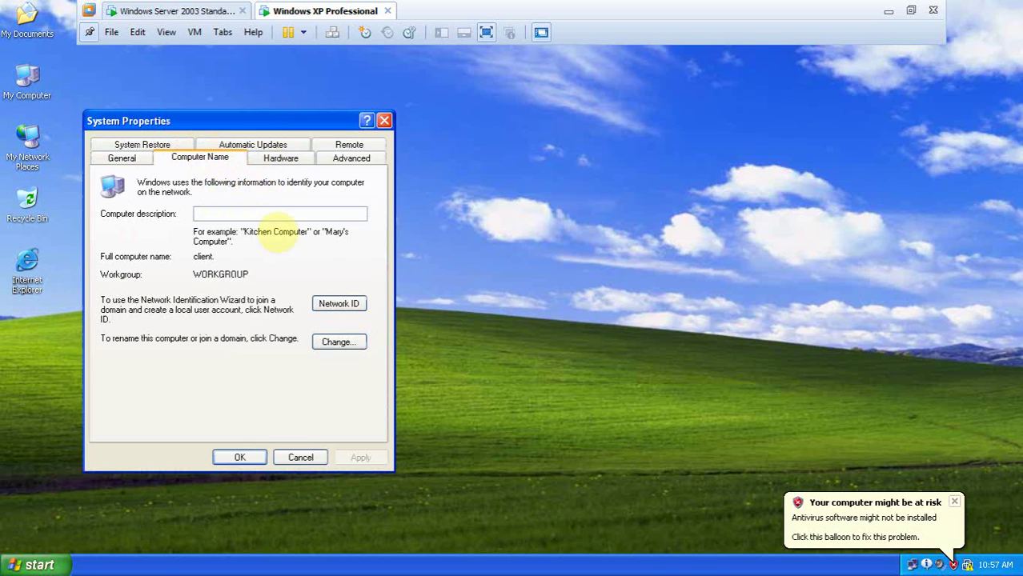
left_click(335, 342)
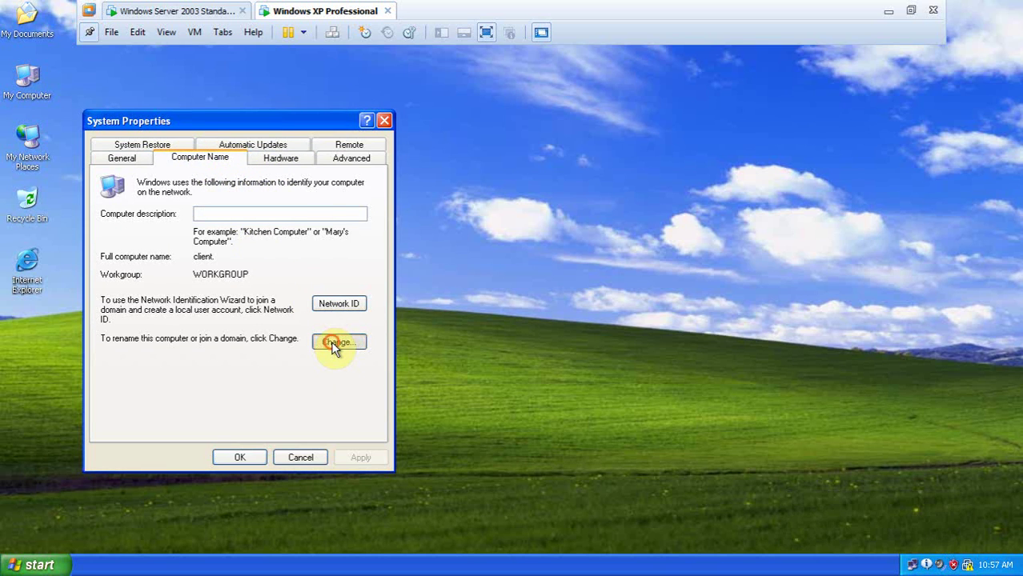
left_click_drag(248, 144, 431, 156)
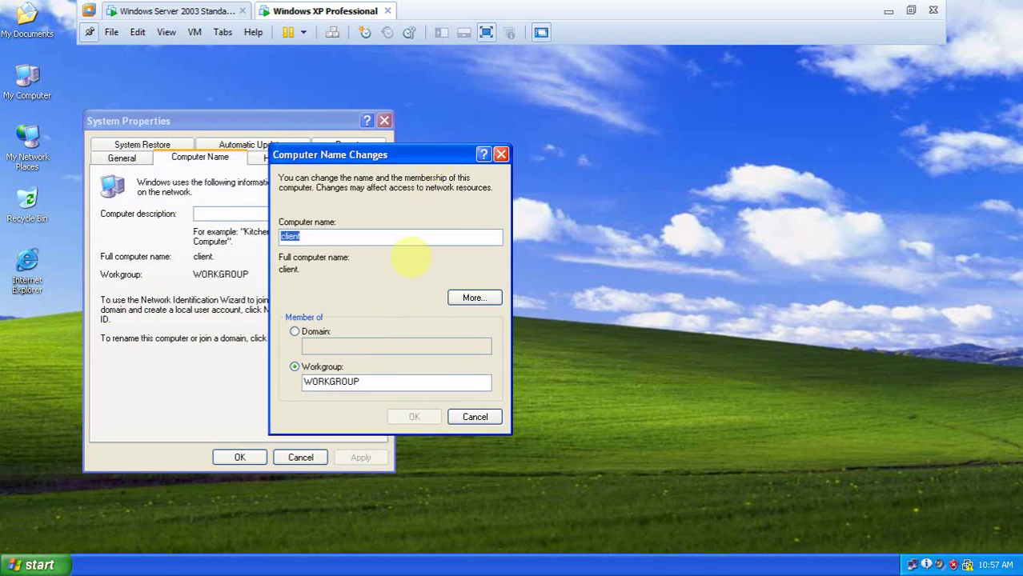
left_click(314, 332)
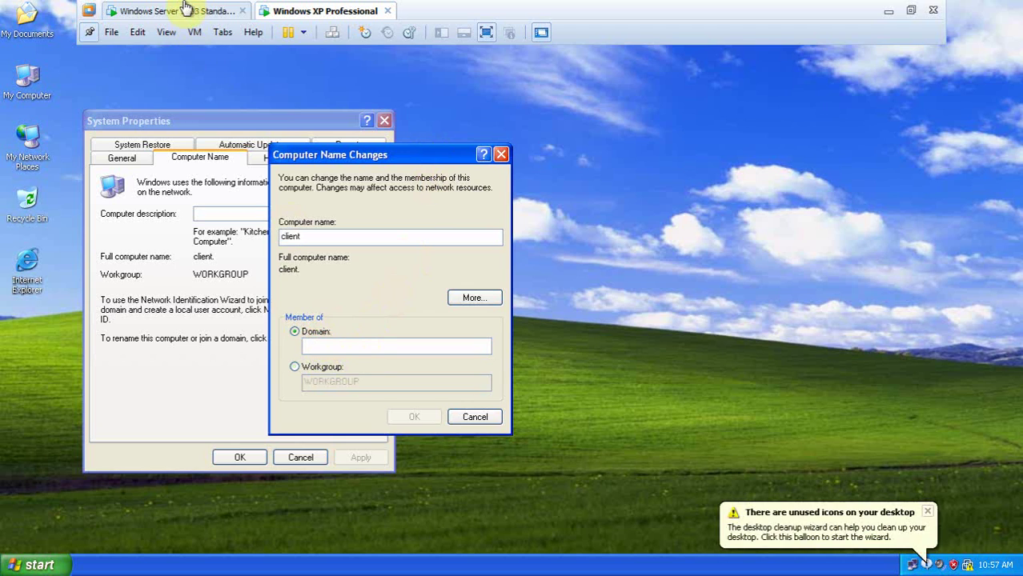
left_click(190, 10)
On the Server 2003 guest, show the Computer Name properties and select the domain name ledat.com
left_click(490, 252)
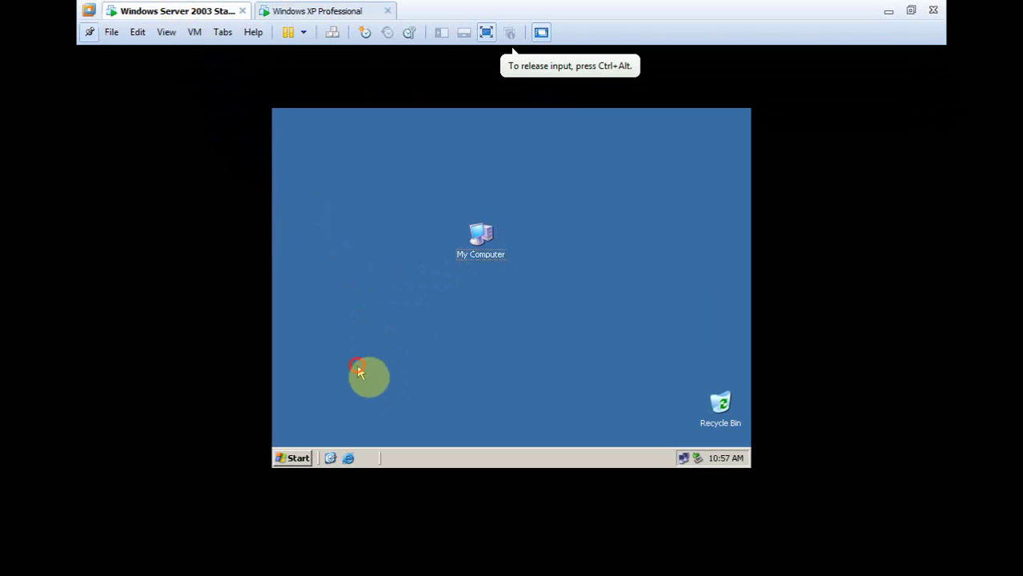
right_click(480, 252)
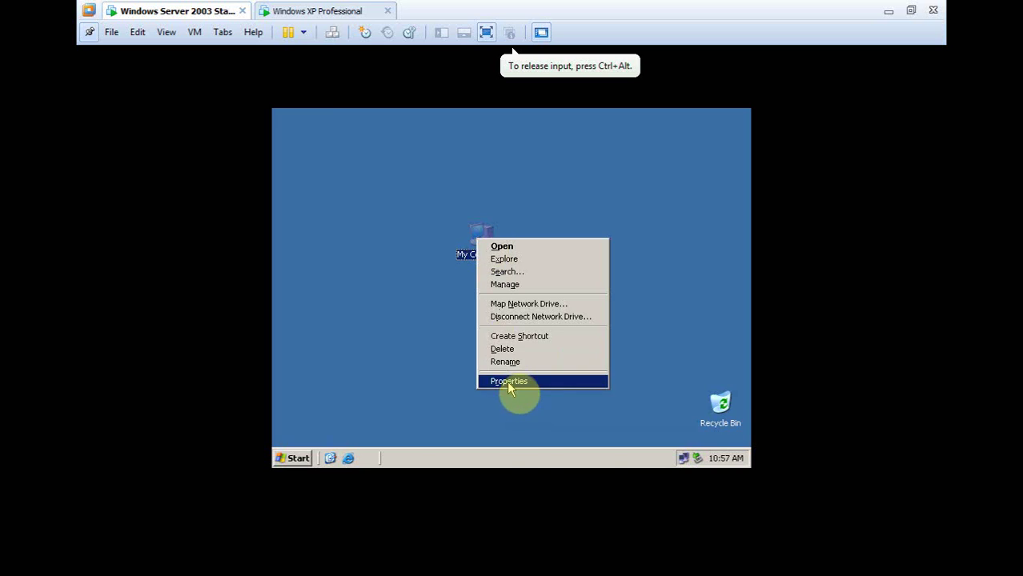
left_click(506, 381)
left_click(477, 154)
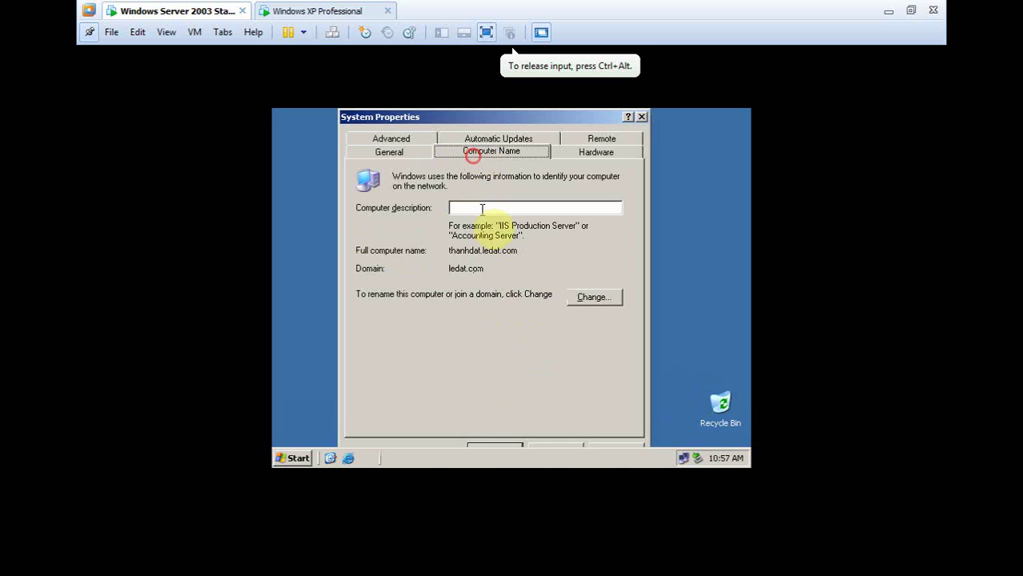
left_click_drag(450, 268, 482, 268)
right_click(483, 270)
Copy ledat.com and enter it as the XP guest's domain, then confirm the join
left_click(493, 311)
left_click(330, 11)
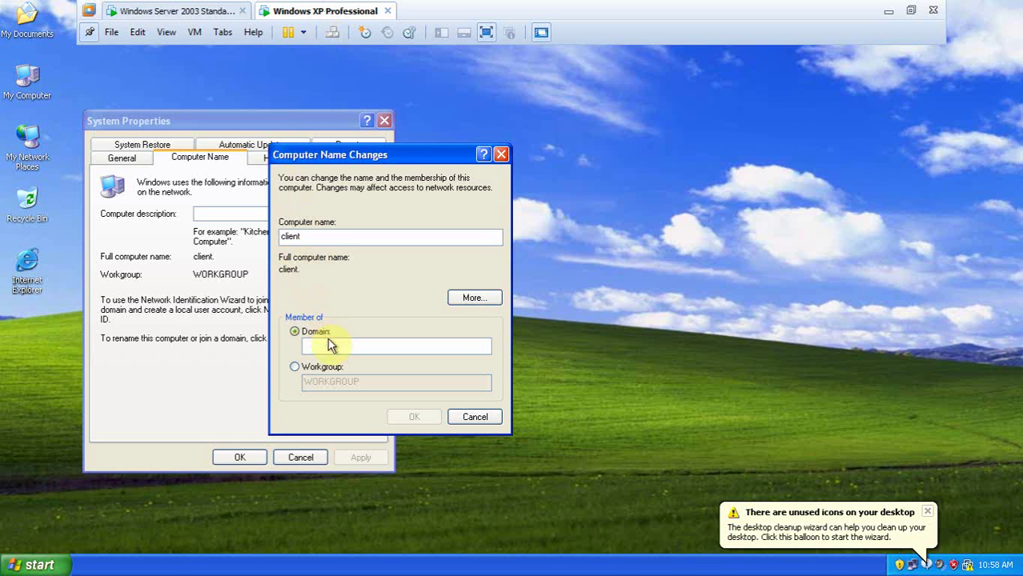
right_click(332, 344)
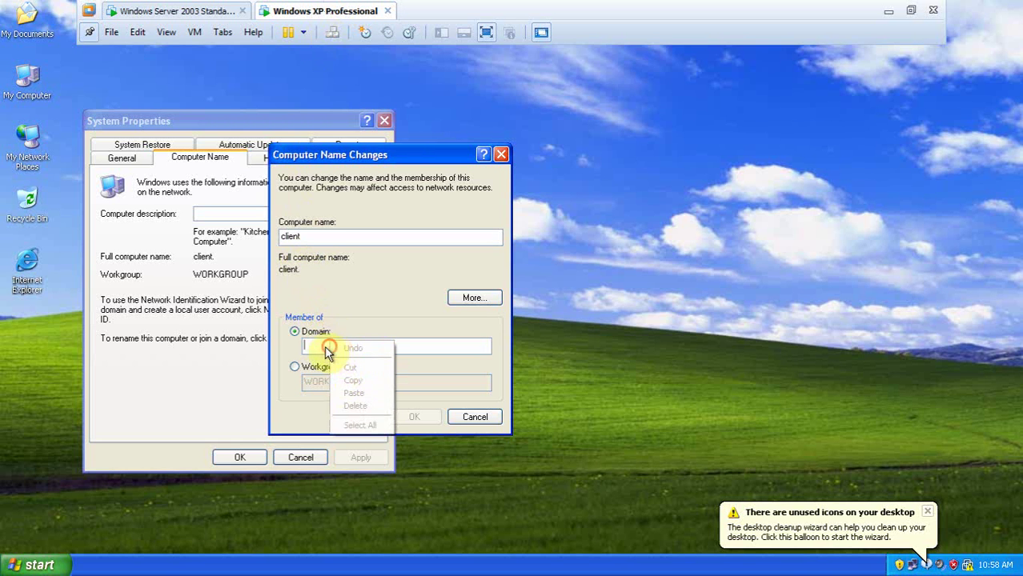
left_click(321, 344)
type("le")
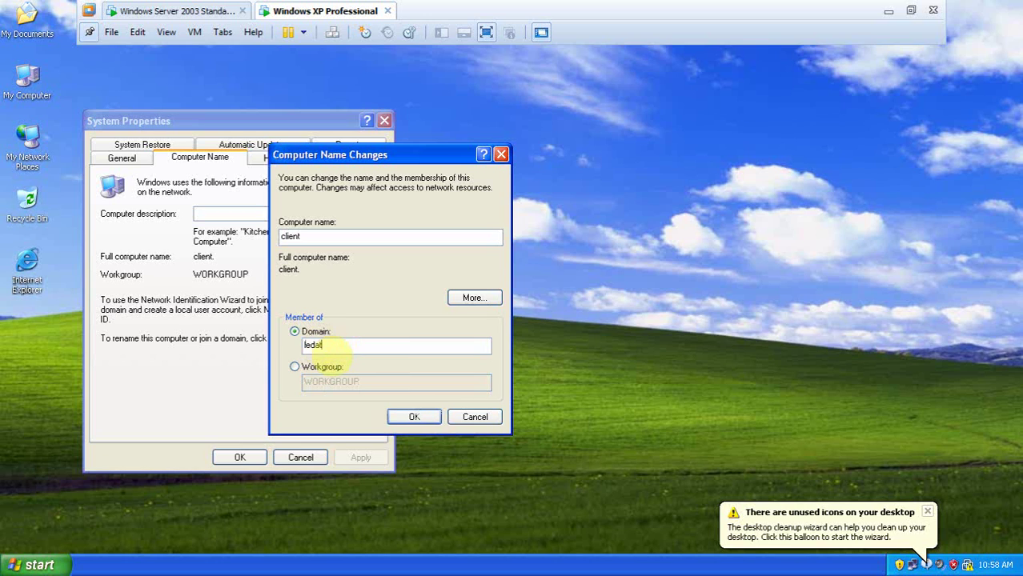
type("dat.com")
left_click(414, 410)
Authenticate with the domain administrator account, accept the welcome and restart notices, and close System Properties
left_click(515, 294)
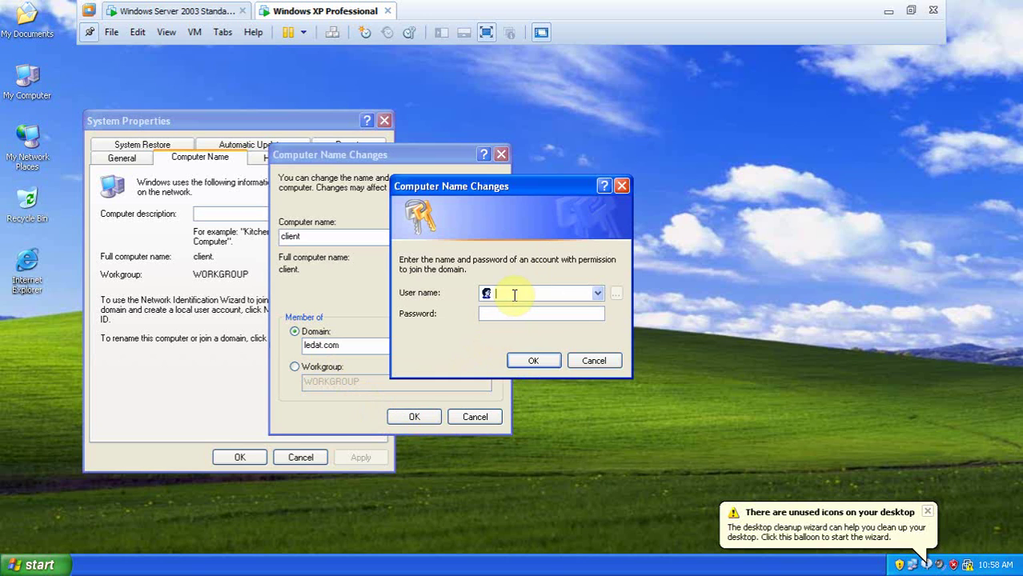
type("administrator")
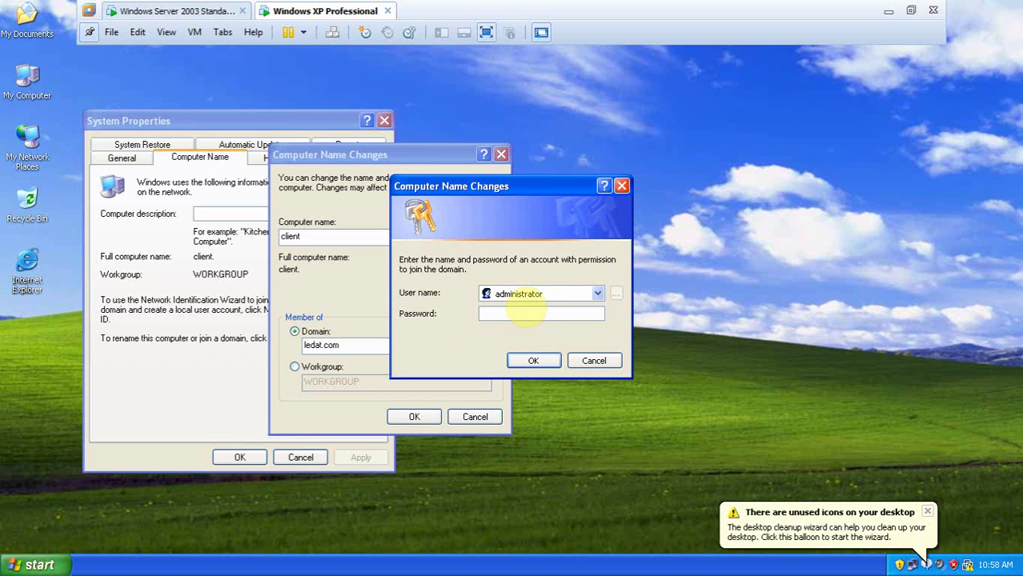
left_click(532, 360)
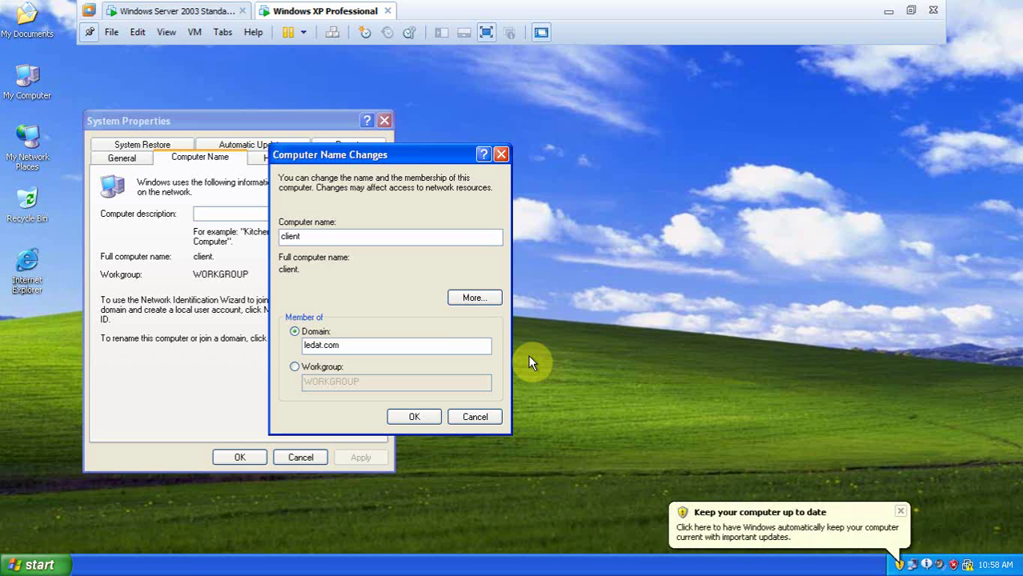
left_click(513, 326)
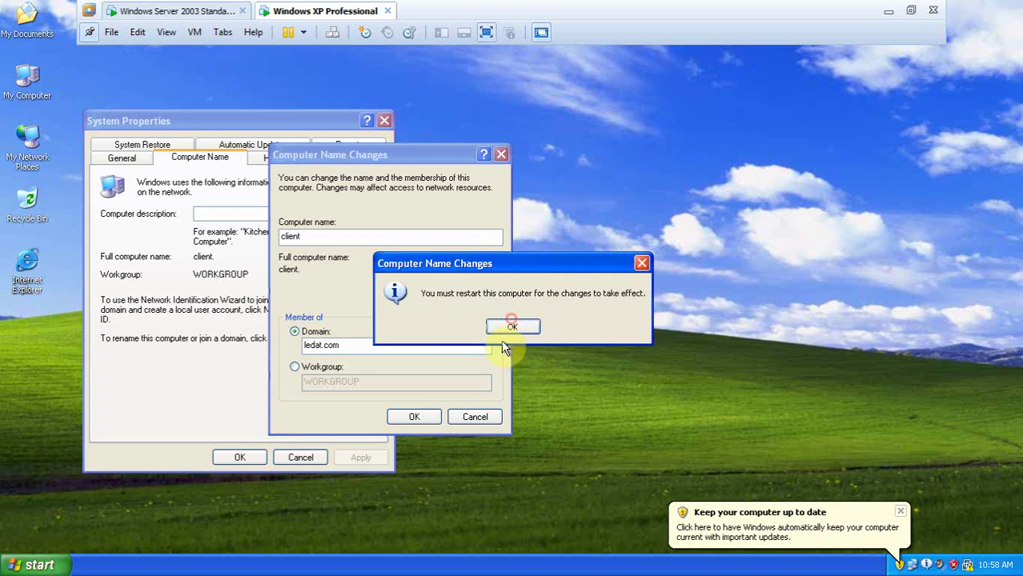
left_click(516, 328)
left_click(242, 457)
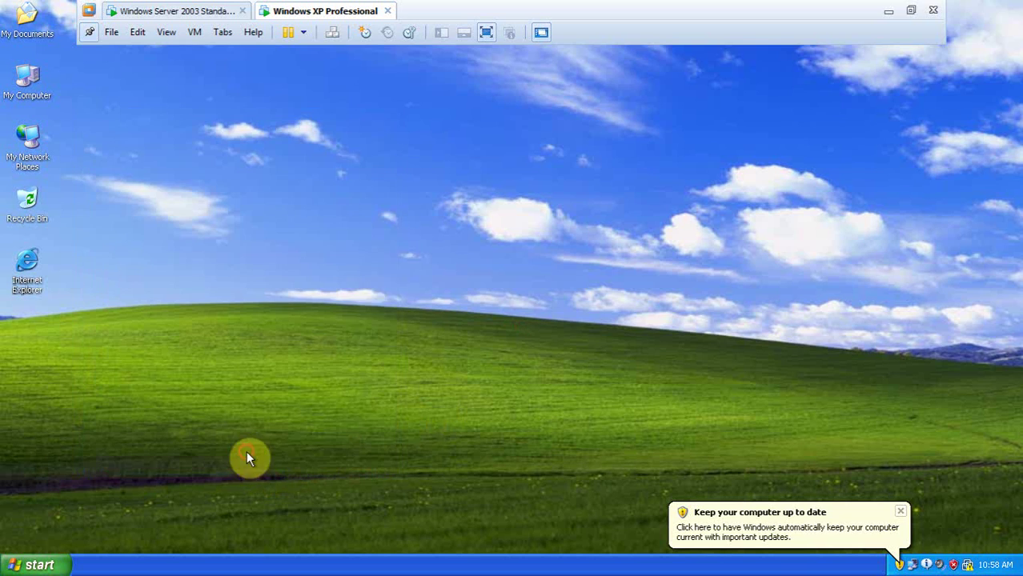
Agree to restart the XP guest now so it reboots to the Welcome screen
left_click(483, 330)
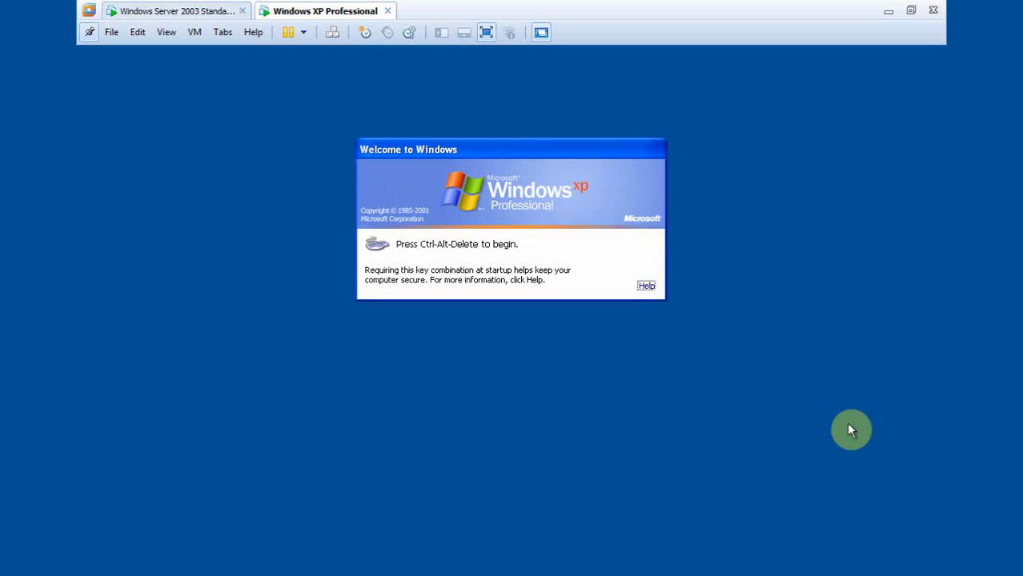
Log on to the LEDAT domain as user 12t1, replacing the old user name and entering its password
left_click(333, 32)
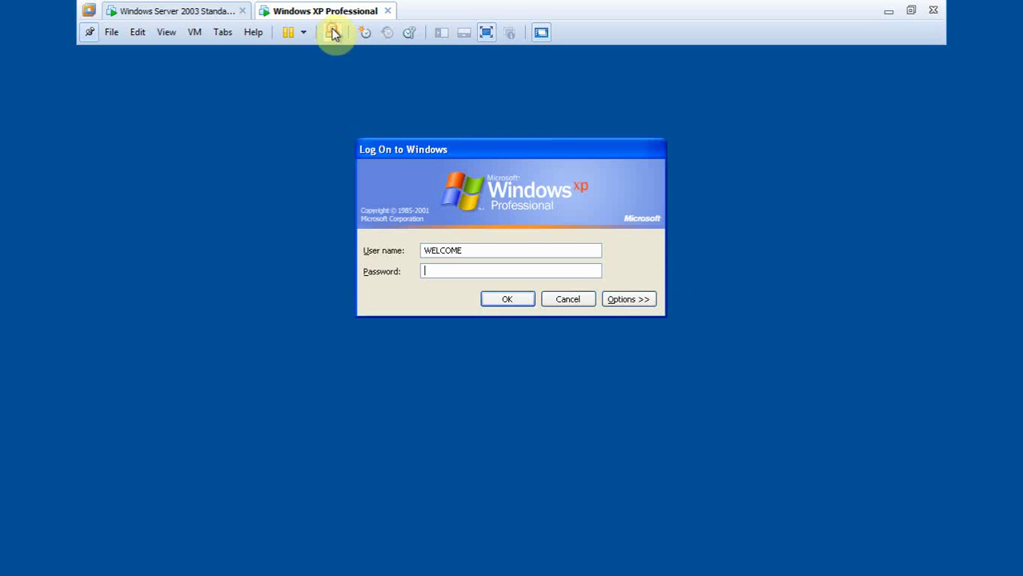
left_click(628, 297)
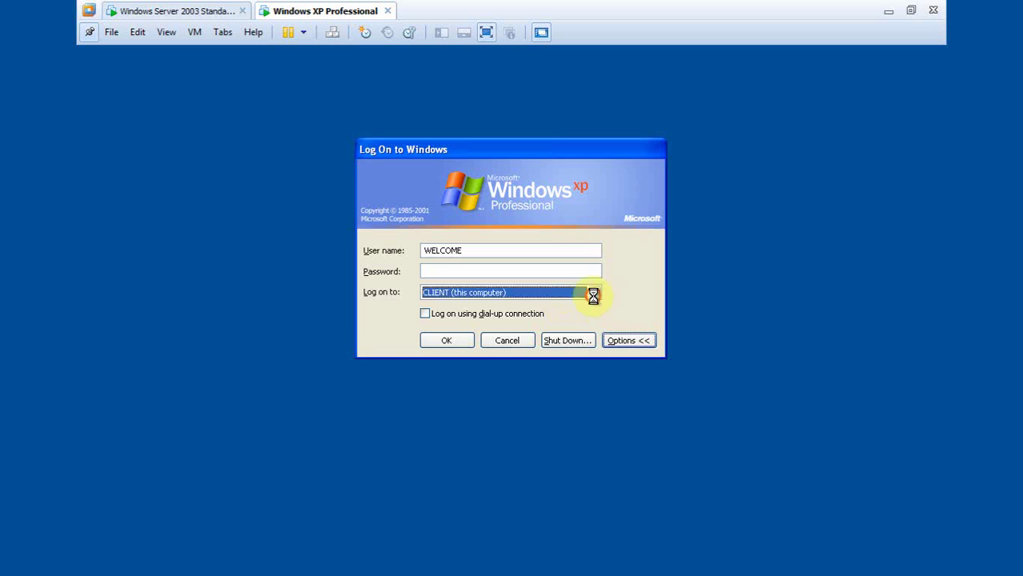
left_click(593, 293)
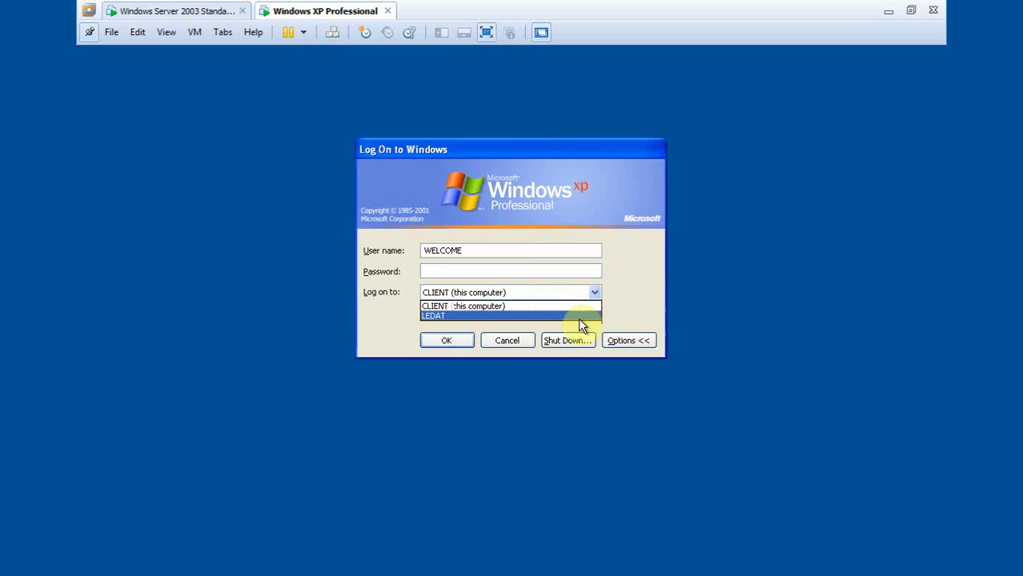
left_click(578, 318)
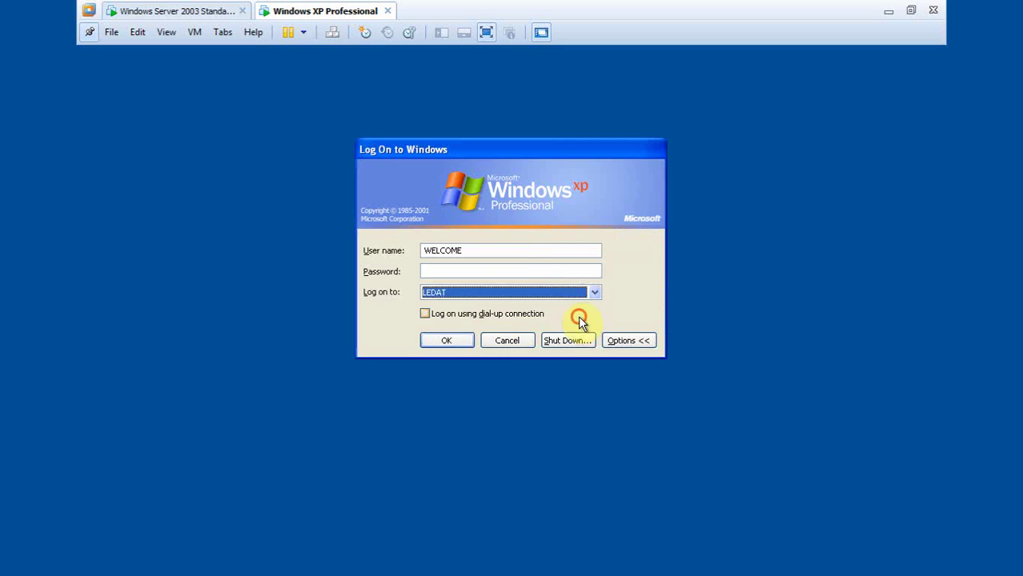
double_click(484, 251)
key("BackSpace")
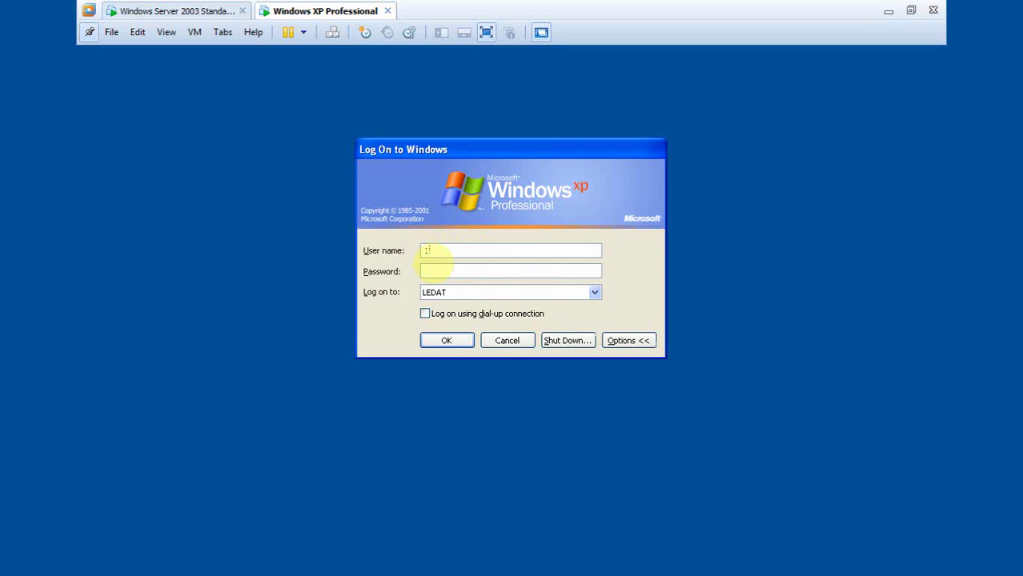
left_click(445, 270)
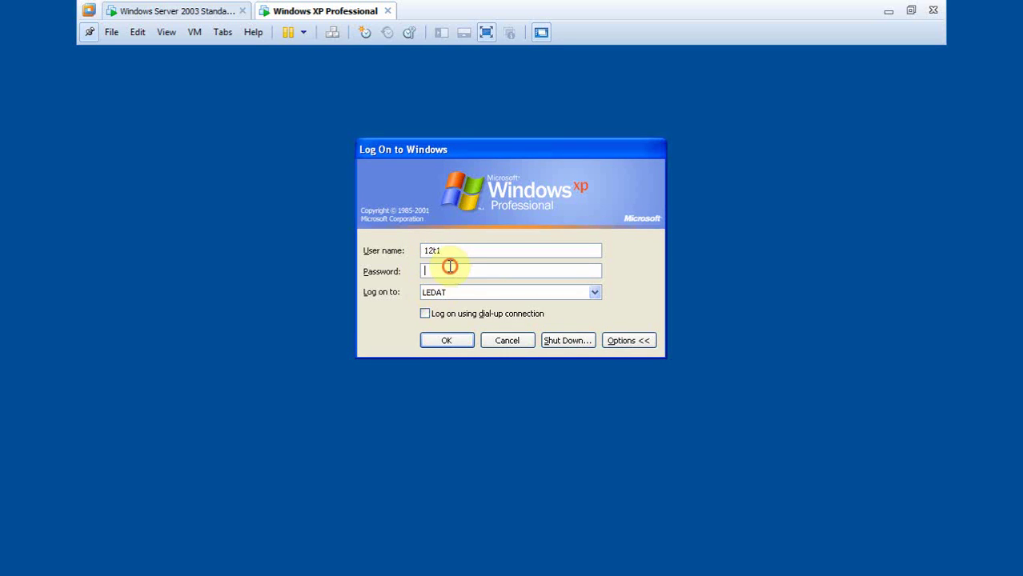
type("12")
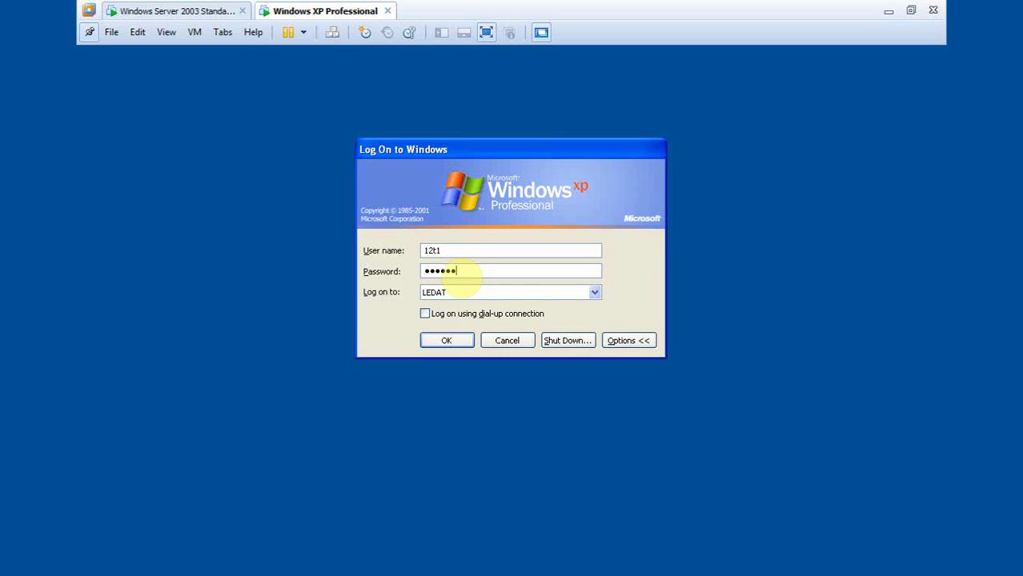
key("Return")
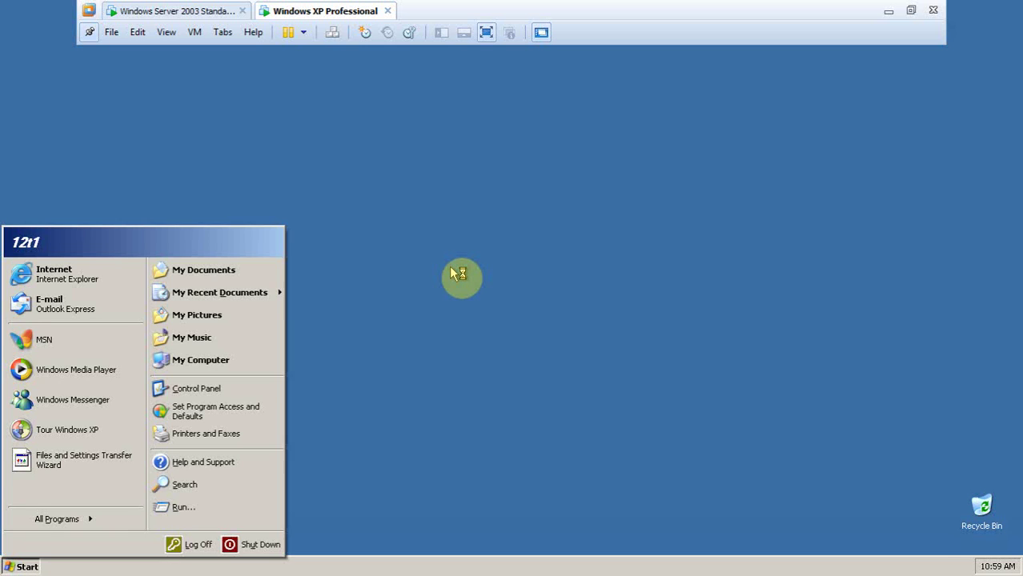
Explore the mapped Z: drive and confirm it holds the user's own 12t1 folder
right_click(211, 364)
left_click(224, 383)
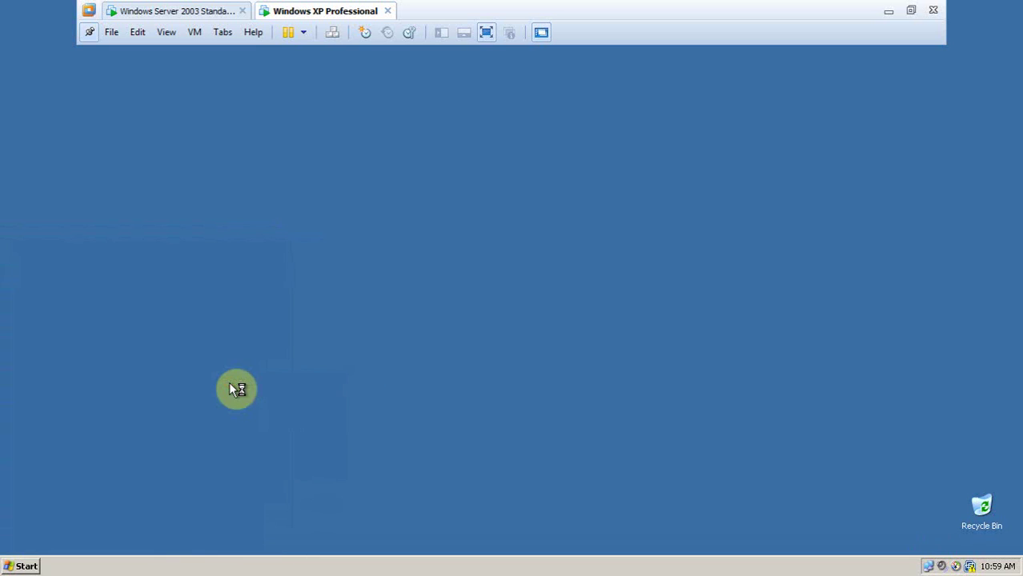
left_click(288, 324)
left_click(305, 350)
double_click(273, 330)
double_click(242, 152)
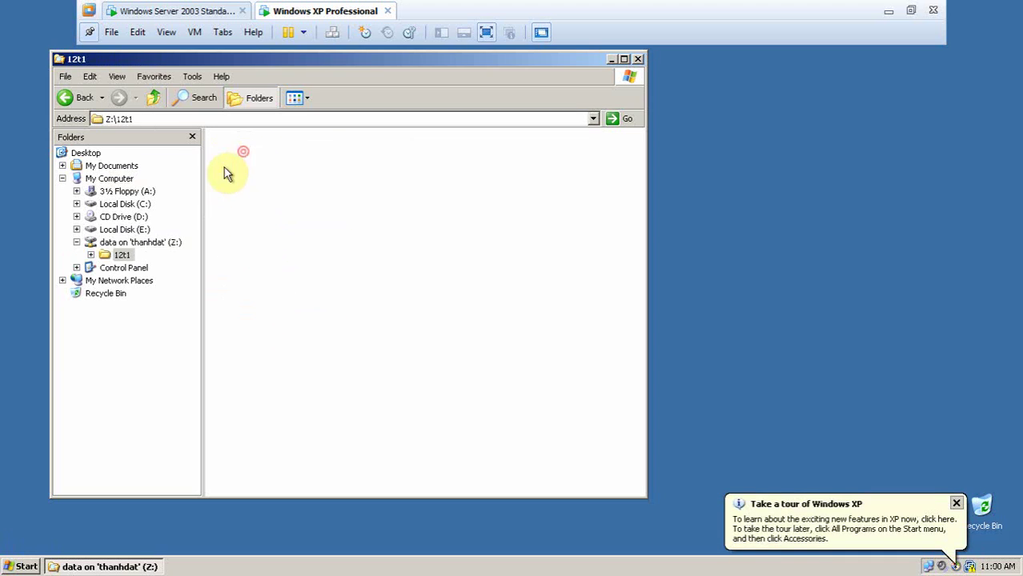
left_click(154, 98)
left_click(154, 98)
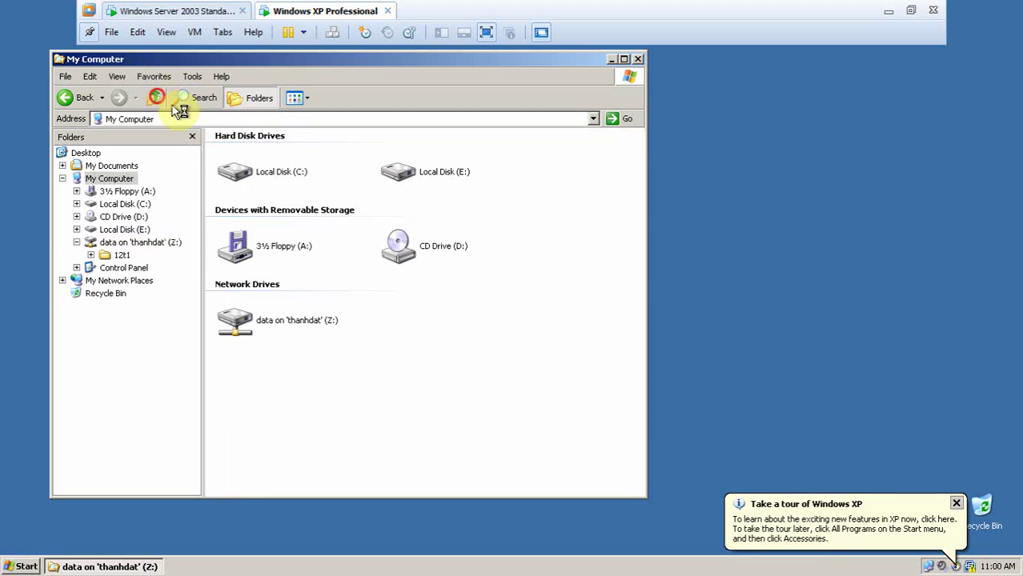
left_click(638, 59)
Log the 12t1 user off Windows from the Start menu
left_click(23, 565)
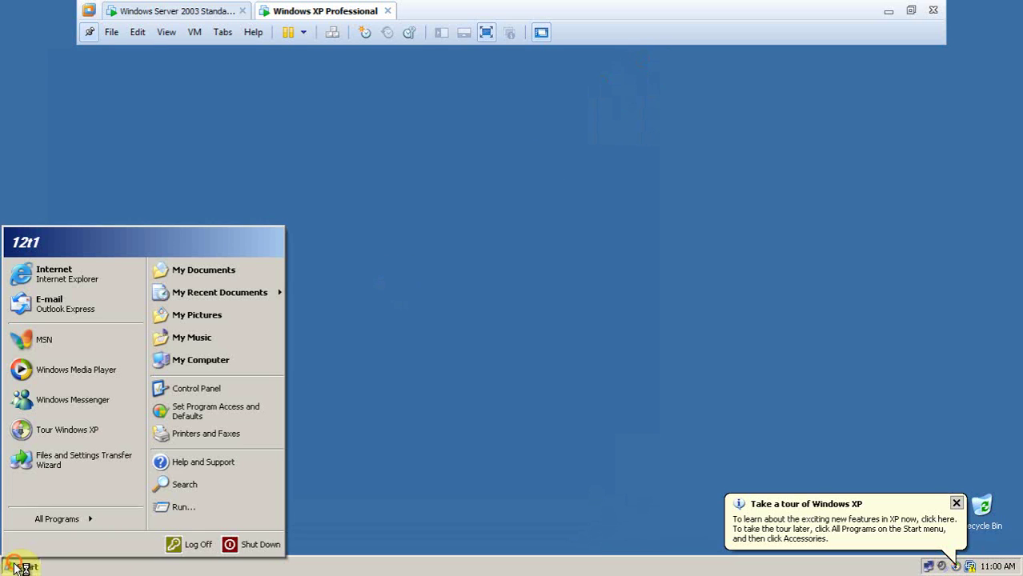
left_click(179, 545)
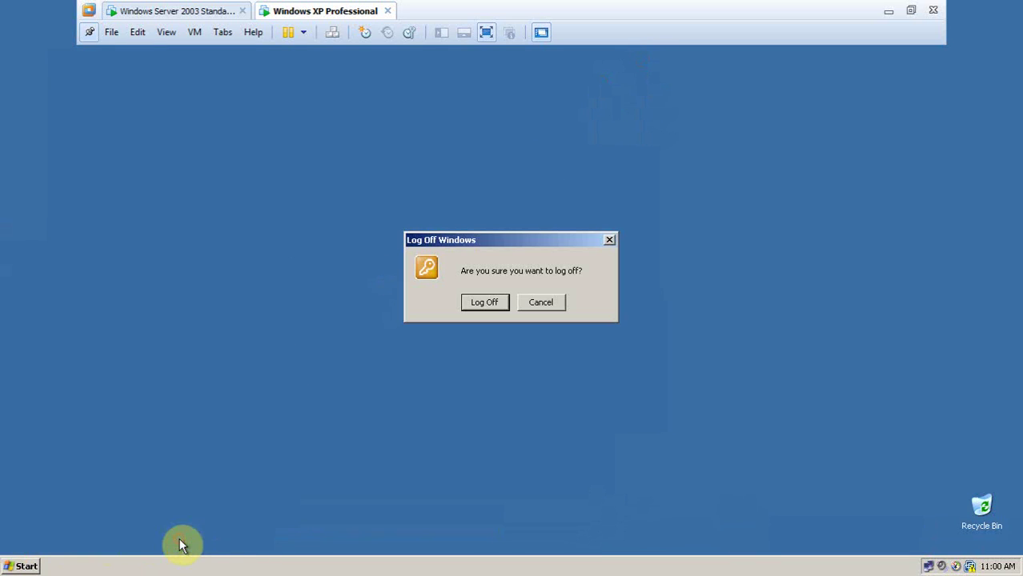
left_click(483, 302)
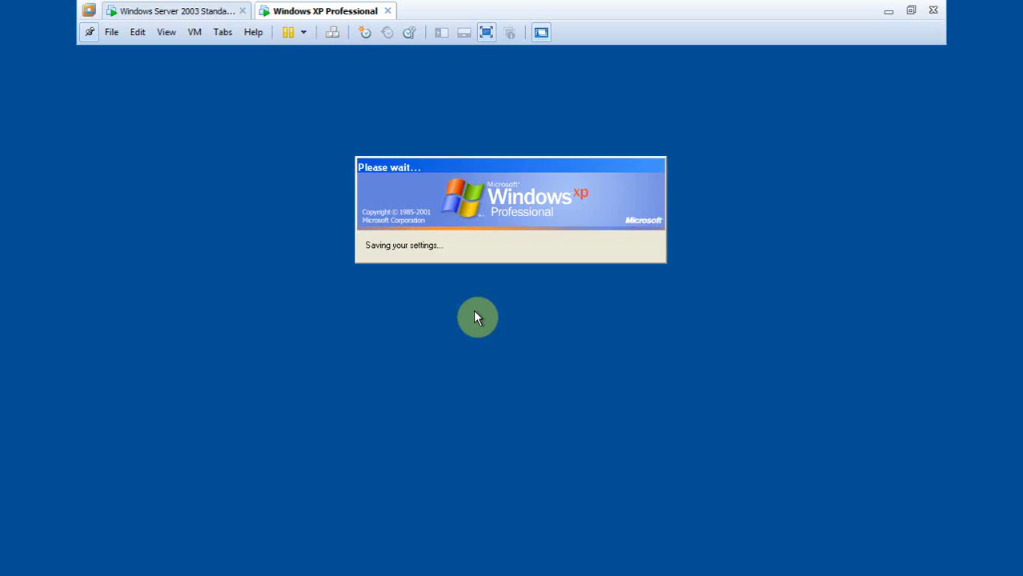
Log on to the domain as the second user, 12t2
left_click(334, 35)
left_click(458, 251)
type("12t2")
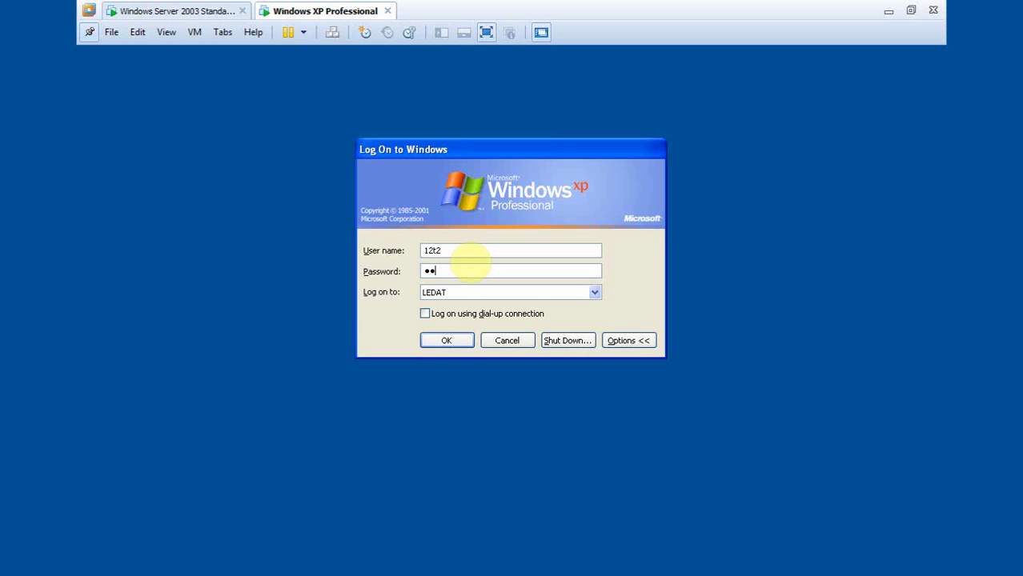
key("Return")
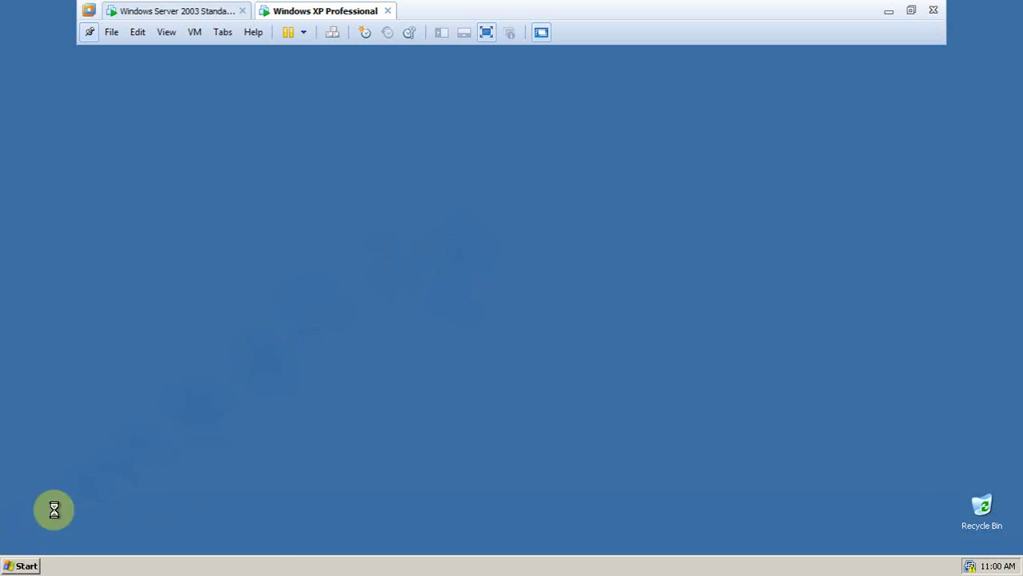
Explore Z:, open the 12t2 folder, and confirm the 12t1 folder gives access denied
left_click(24, 566)
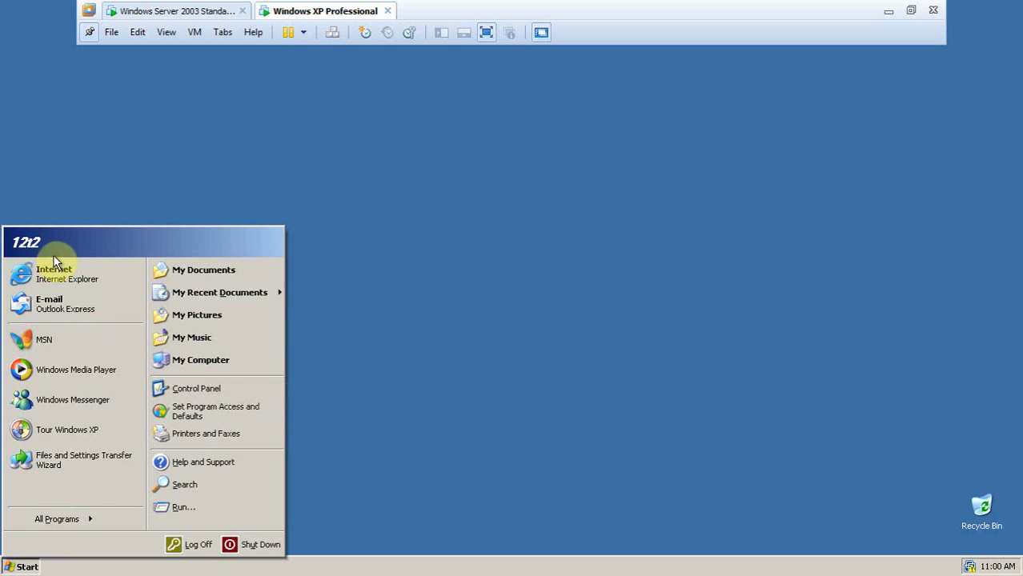
right_click(192, 366)
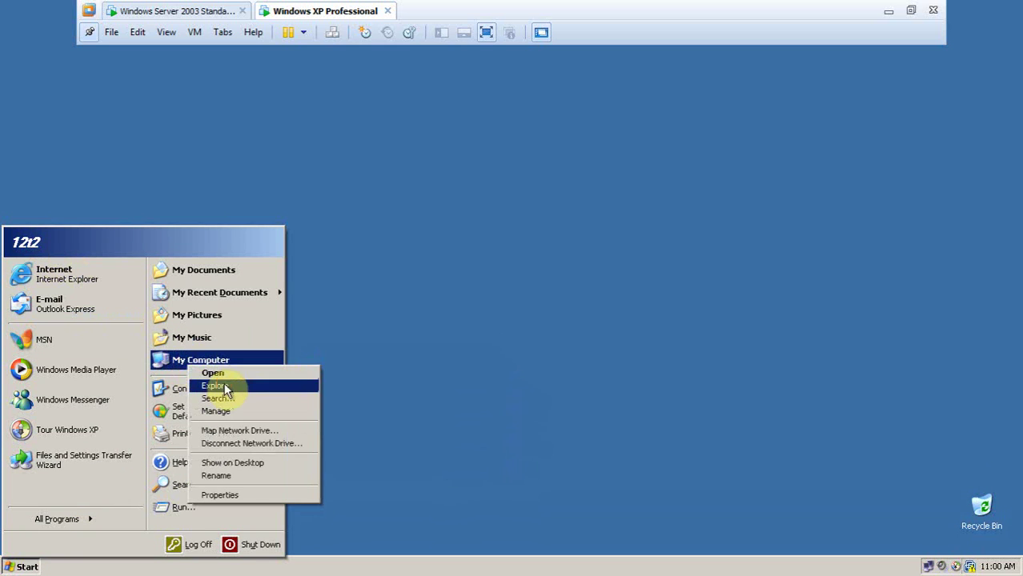
left_click(227, 391)
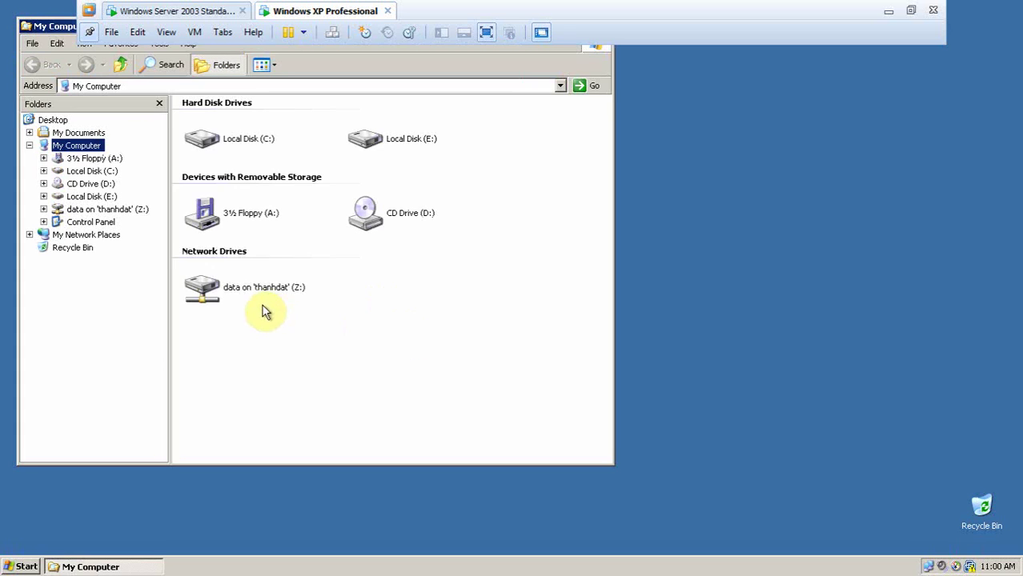
double_click(267, 298)
double_click(361, 120)
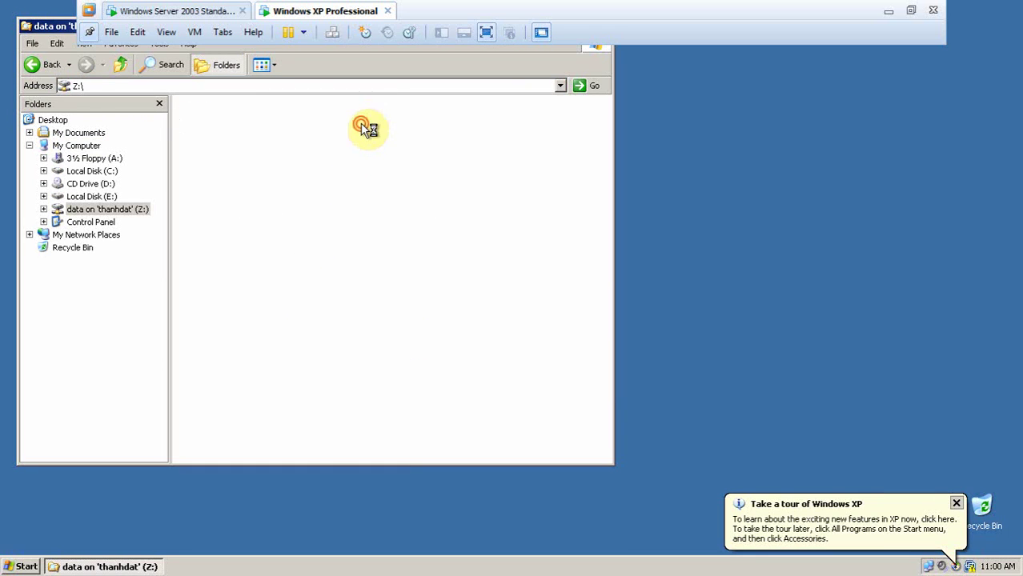
left_click_drag(68, 25, 192, 81)
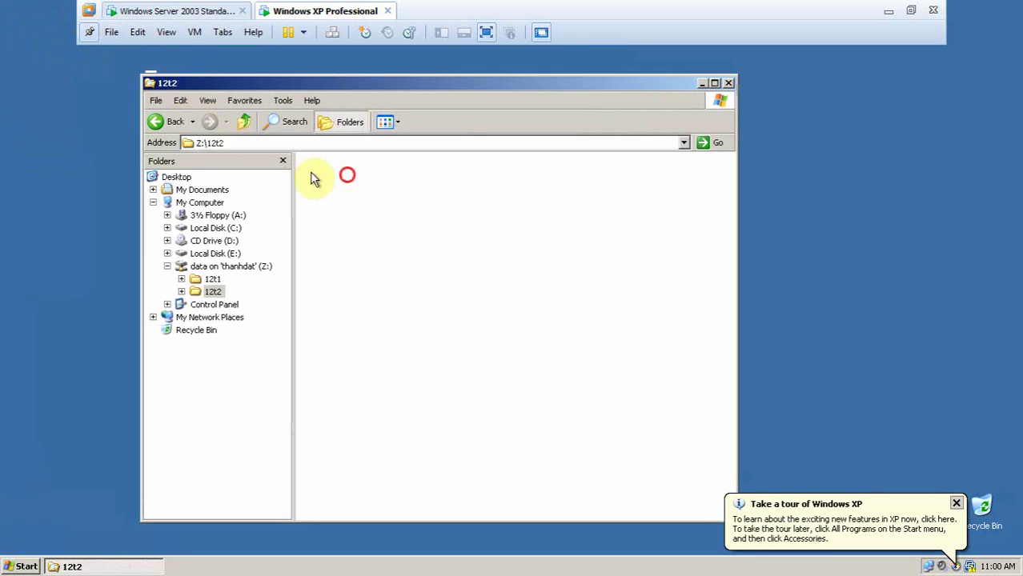
left_click(241, 121)
left_click(343, 181)
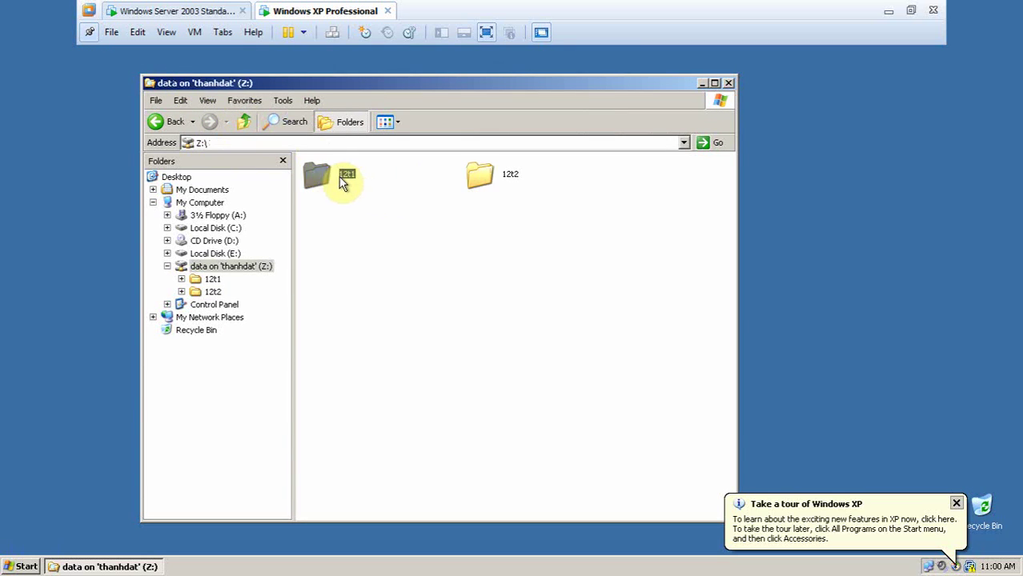
left_click(511, 318)
Create a New Wordpad Document in Z:\12t2 and close Explorer
double_click(479, 170)
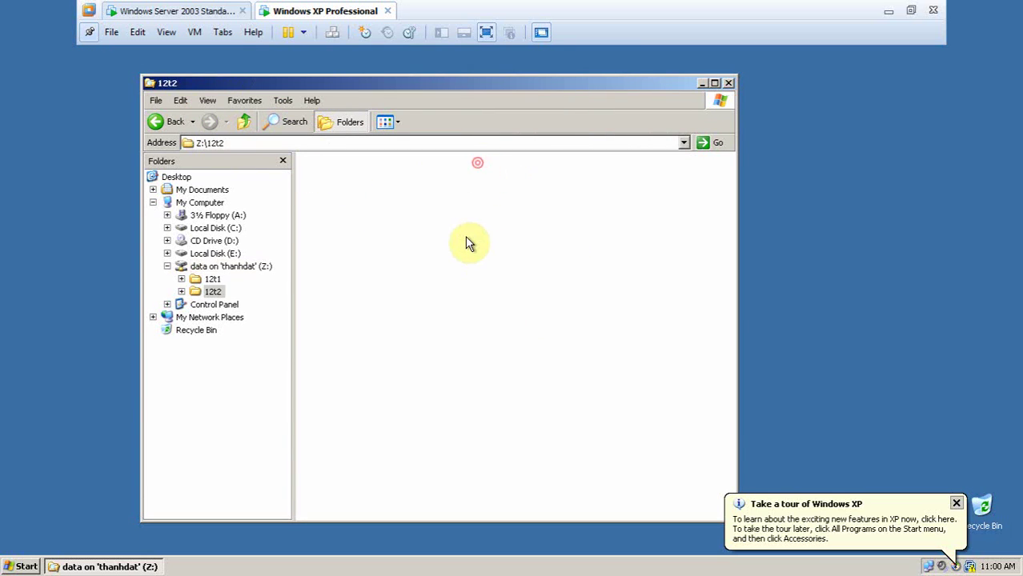
right_click(465, 236)
mouse_move(574, 356)
left_click(629, 413)
left_click(585, 250)
left_click(728, 84)
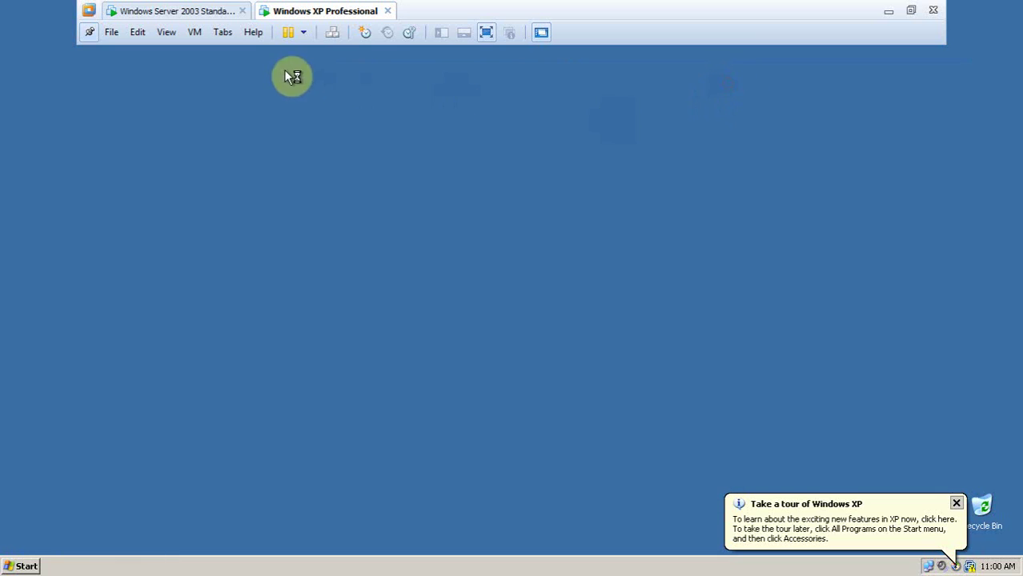
left_click(219, 11)
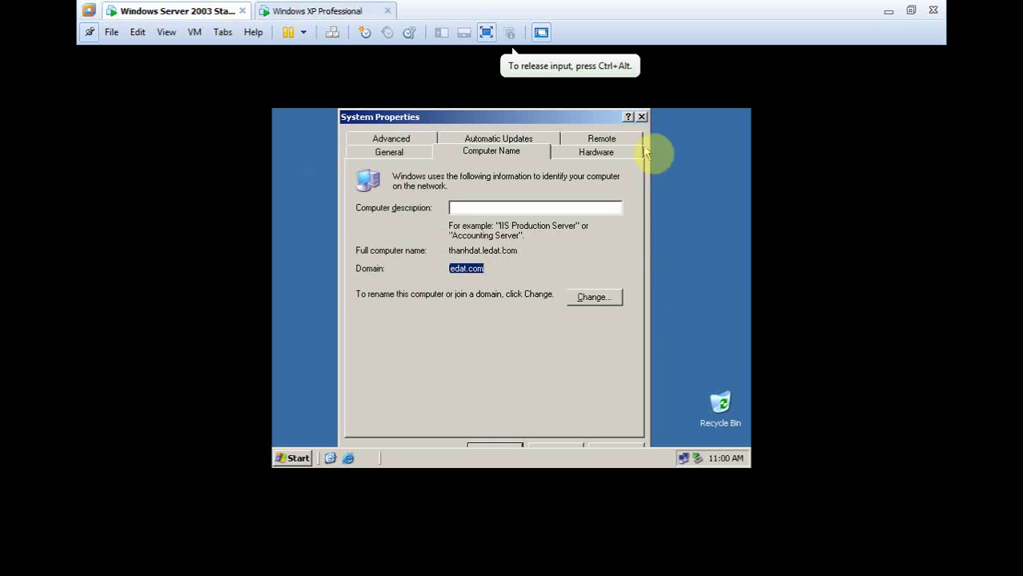
Close System Properties, explore C:\data on the server, and confirm the first user's folder denies access
left_click(641, 116)
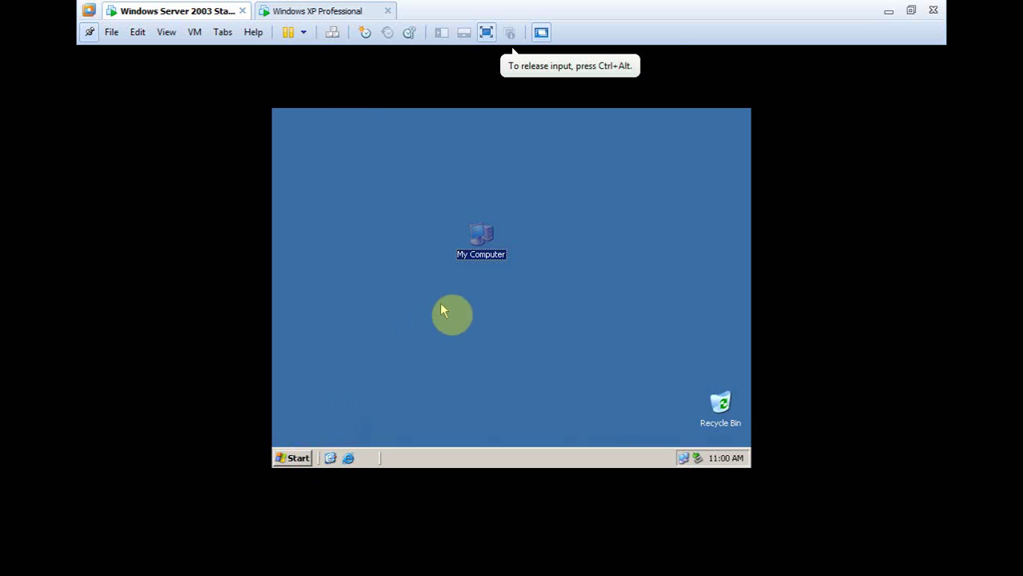
right_click(482, 241)
left_click(509, 261)
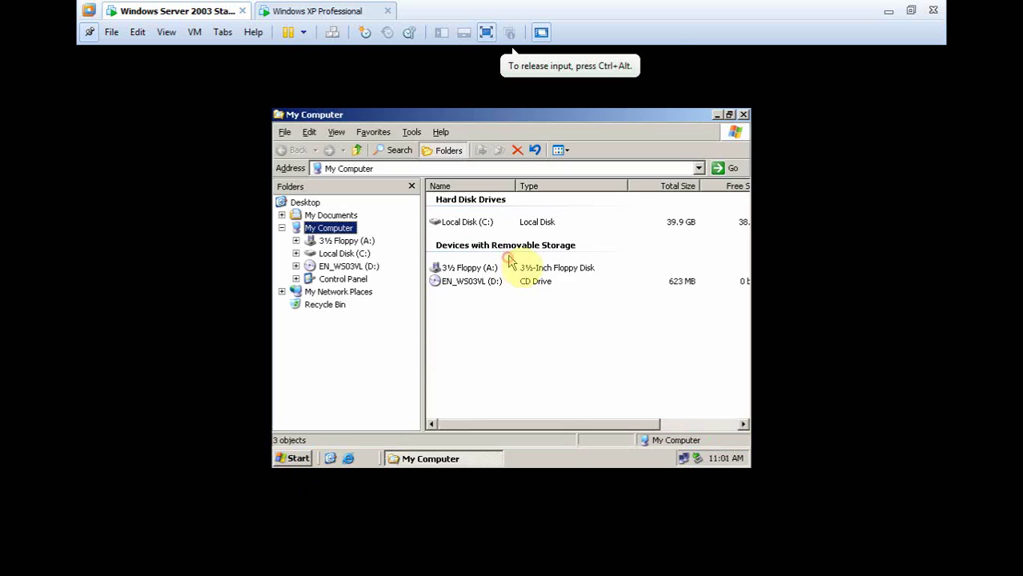
double_click(468, 227)
double_click(450, 200)
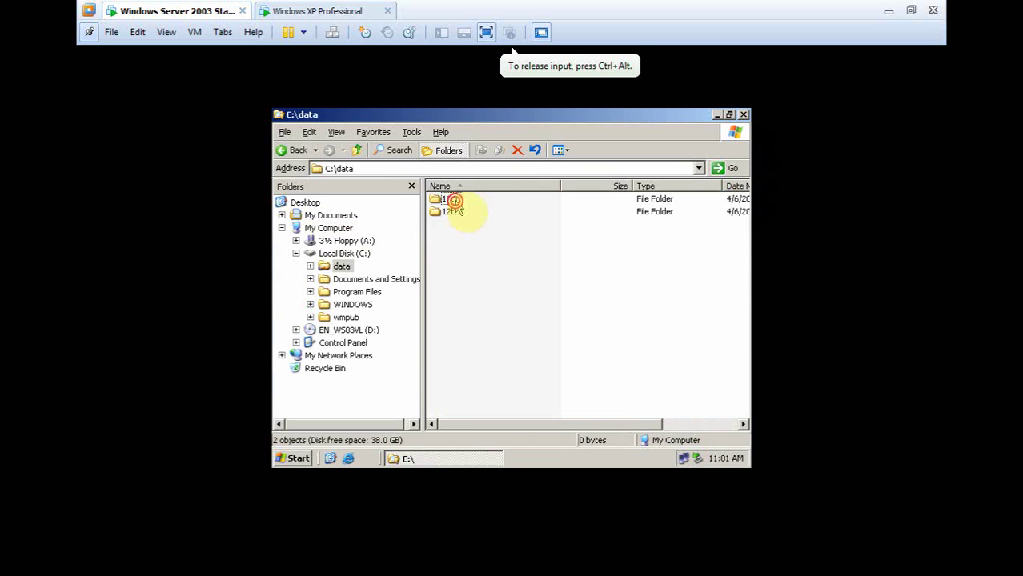
double_click(454, 202)
left_click(509, 321)
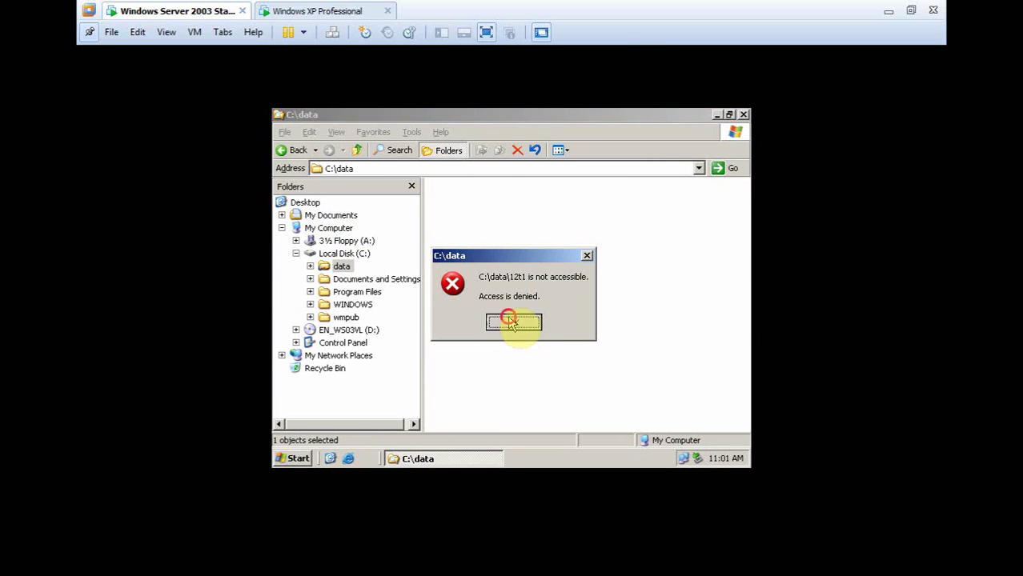
Confirm the second user's folder is also denied, close Explorer, and exit full-screen view
left_click(357, 152)
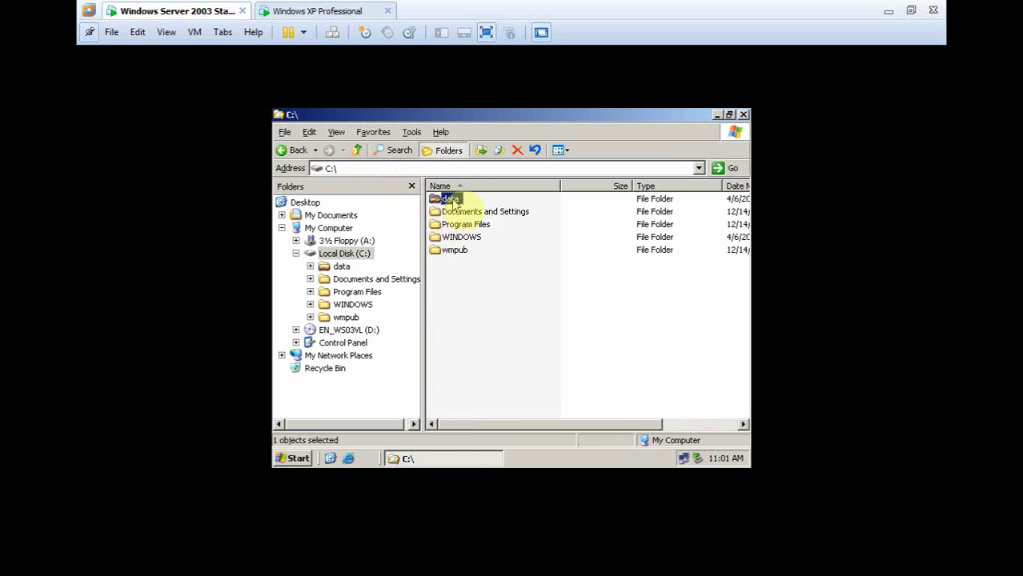
double_click(450, 199)
double_click(453, 213)
left_click(513, 321)
left_click(559, 264)
left_click(357, 151)
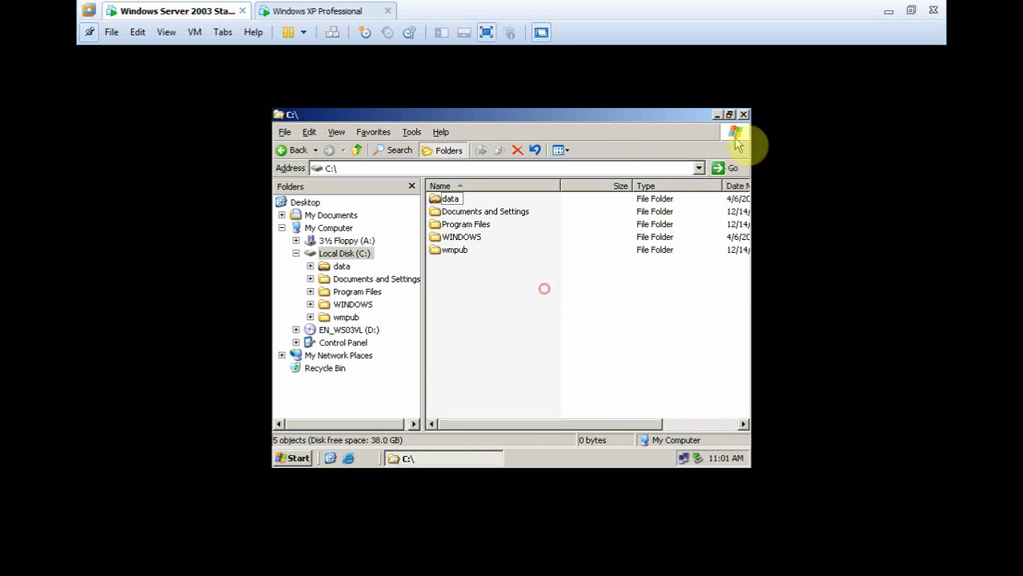
left_click(743, 114)
left_click(416, 147)
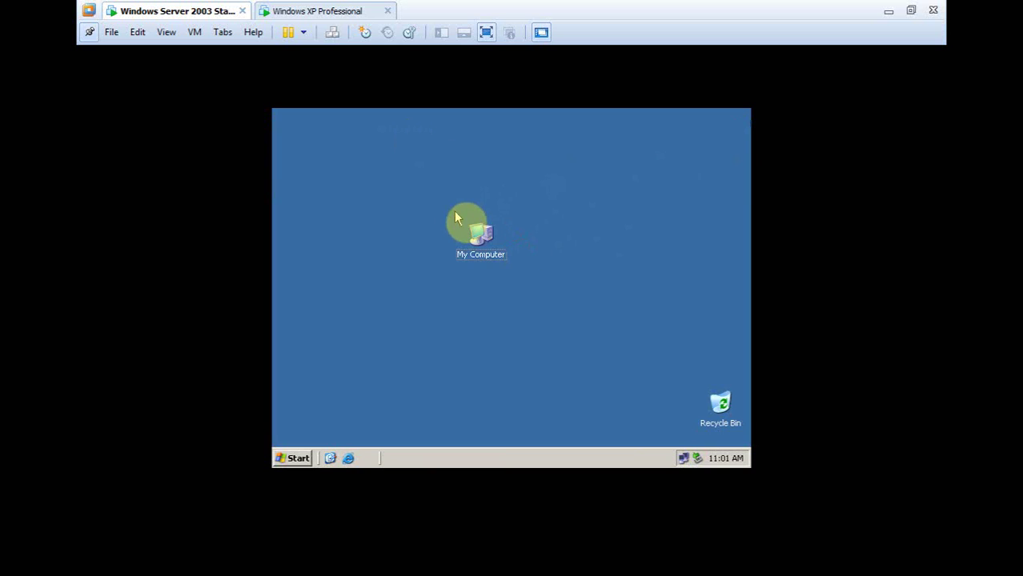
left_click(909, 12)
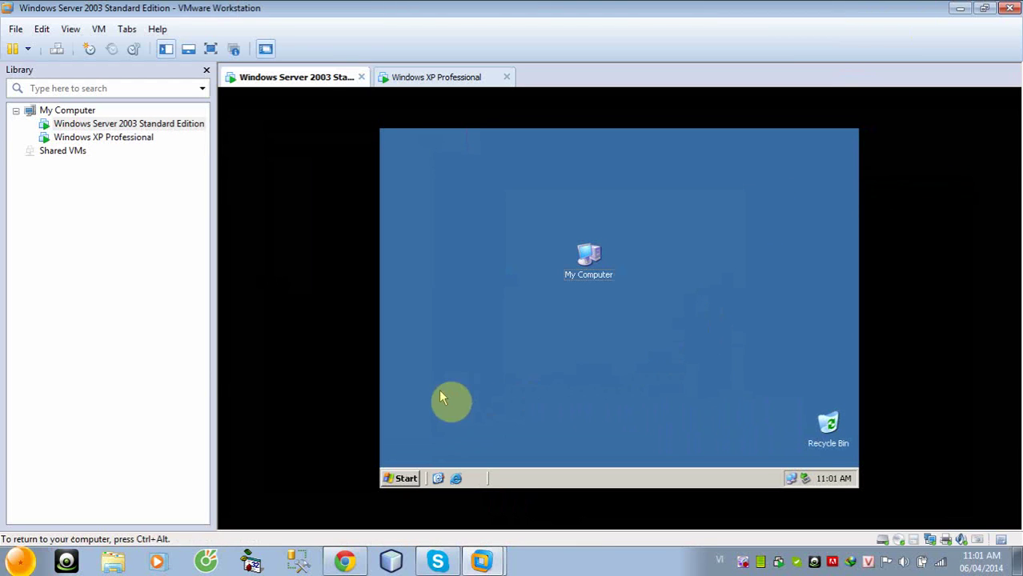